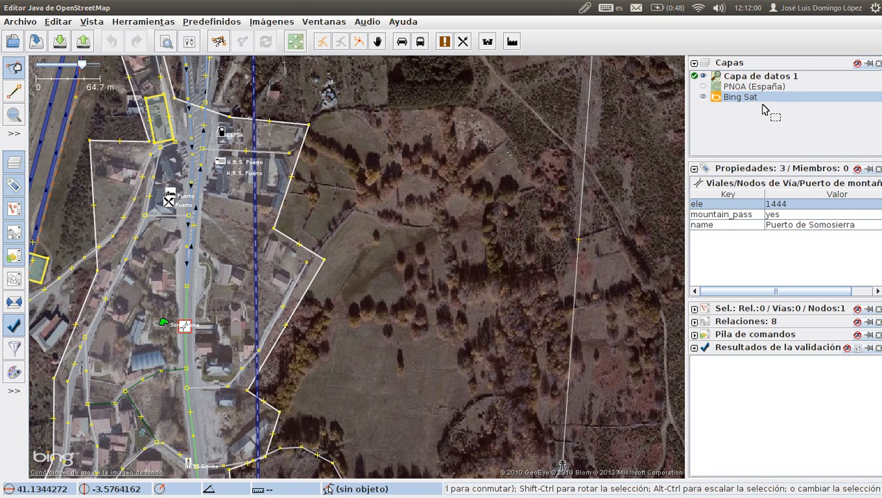
Step: Go through the data layer and the PNOA (España) imagery layer, and leave the Bing Sat layer selected
left_click(784, 78)
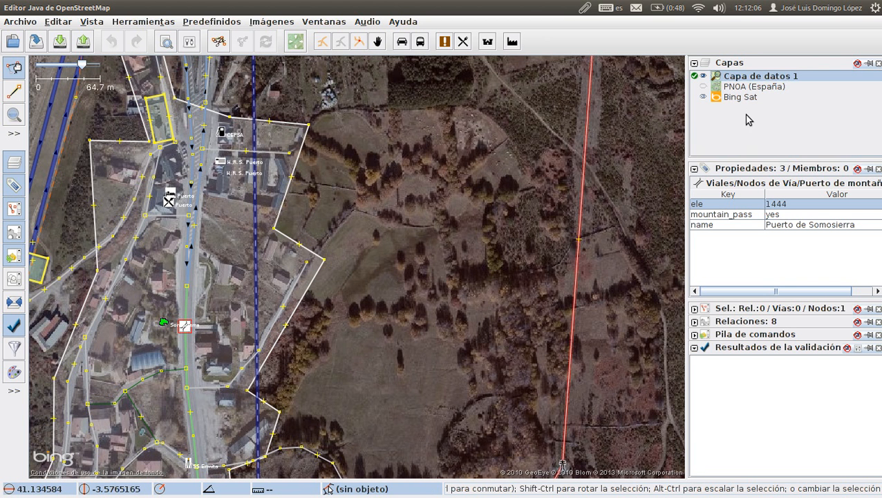
left_click(778, 86)
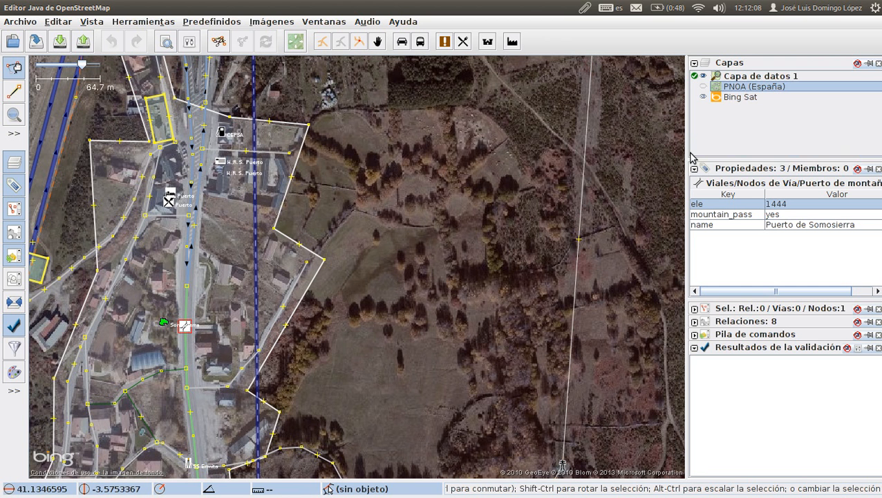
mouse_move(754, 97)
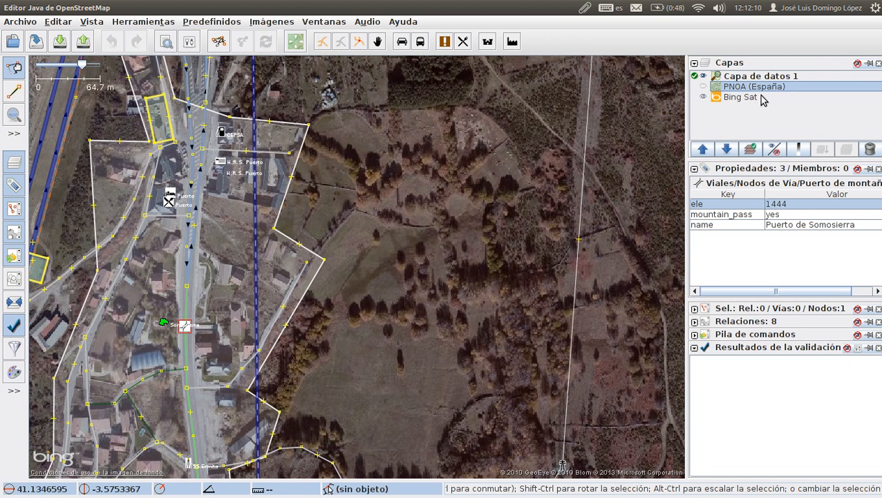
left_click(756, 99)
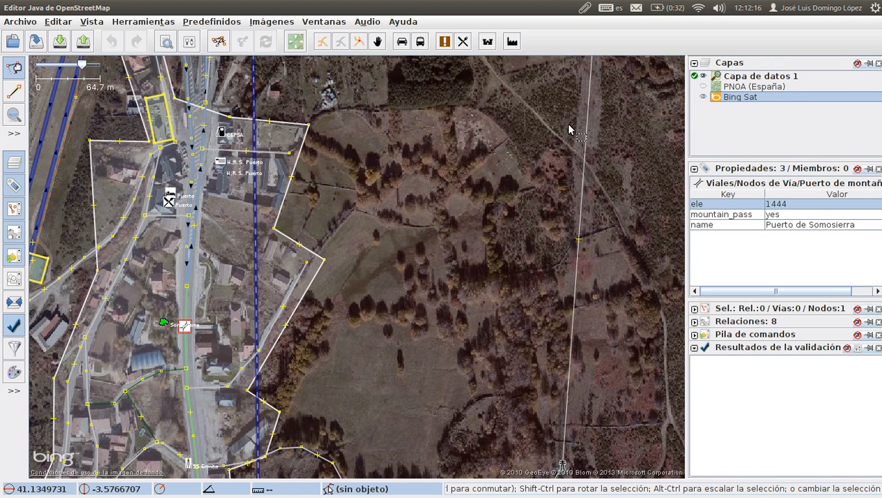
Step: Examine the aerial imagery north and east of the village for tracks that are missing from the map data
left_click_drag(568, 129, 401, 246)
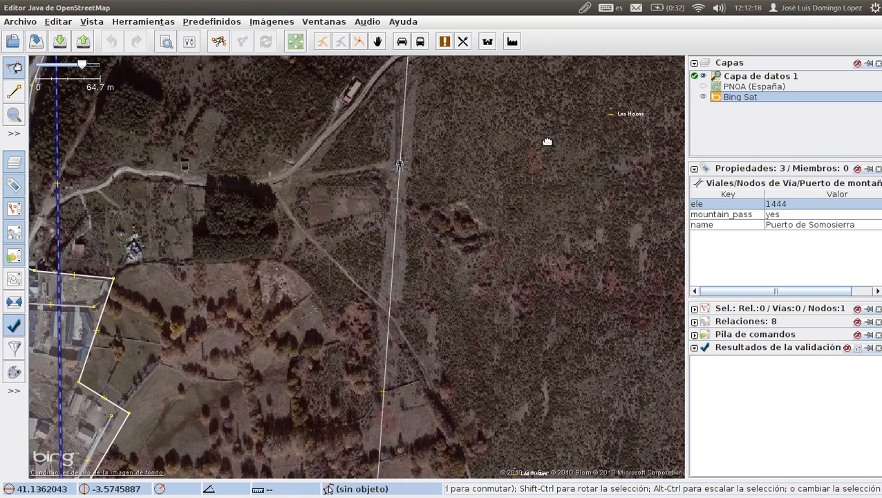
left_click_drag(547, 142, 528, 252)
scroll(528, 257, "down", 1)
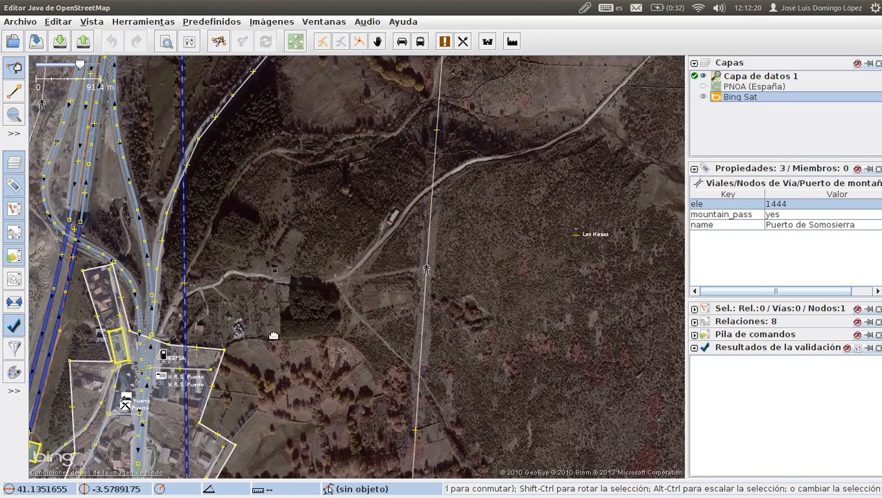
left_click_drag(273, 336, 263, 372)
left_click_drag(527, 175, 362, 353)
left_click_drag(308, 166, 351, 340)
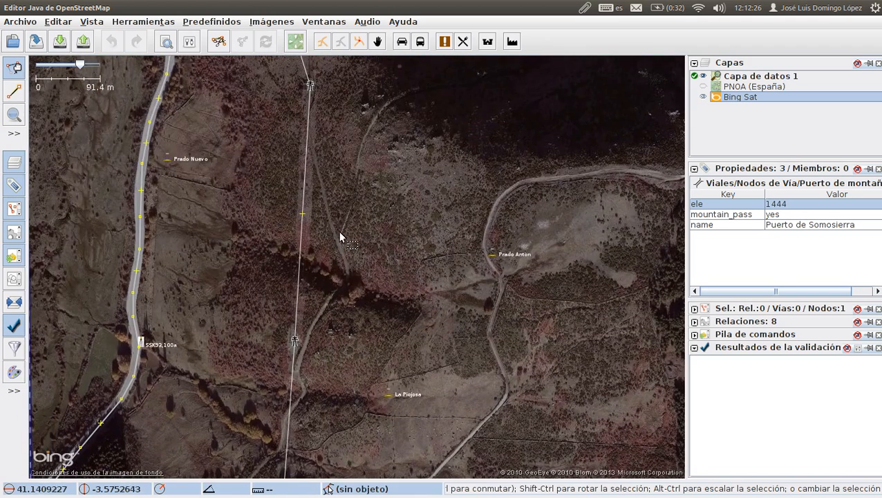
left_click_drag(458, 270, 331, 312)
left_click_drag(415, 239, 322, 101)
left_click_drag(493, 290, 360, 123)
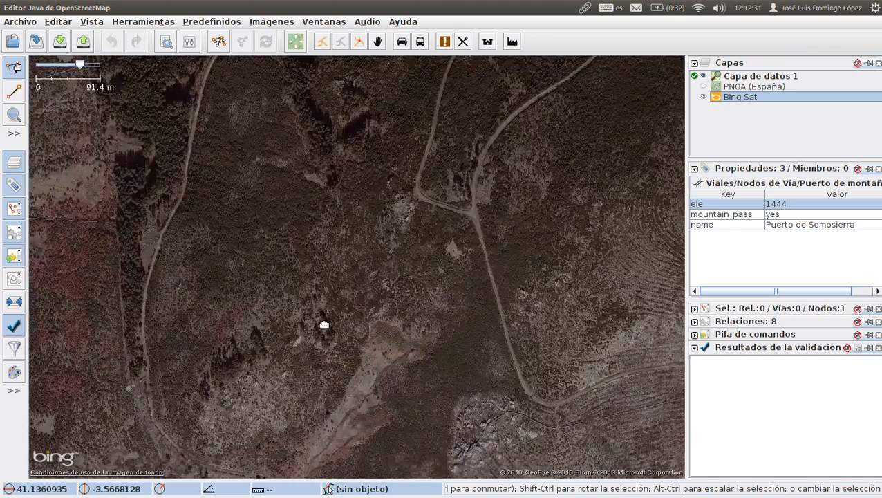
Step: Examine the imagery of the wooded slopes southeast of Las Hazas and around Prados del Roble, back to the village
left_click_drag(323, 327, 398, 86)
left_click_drag(320, 358, 392, 131)
left_click_drag(309, 319, 519, 259)
left_click_drag(253, 293, 315, 271)
left_click_drag(385, 259, 541, 260)
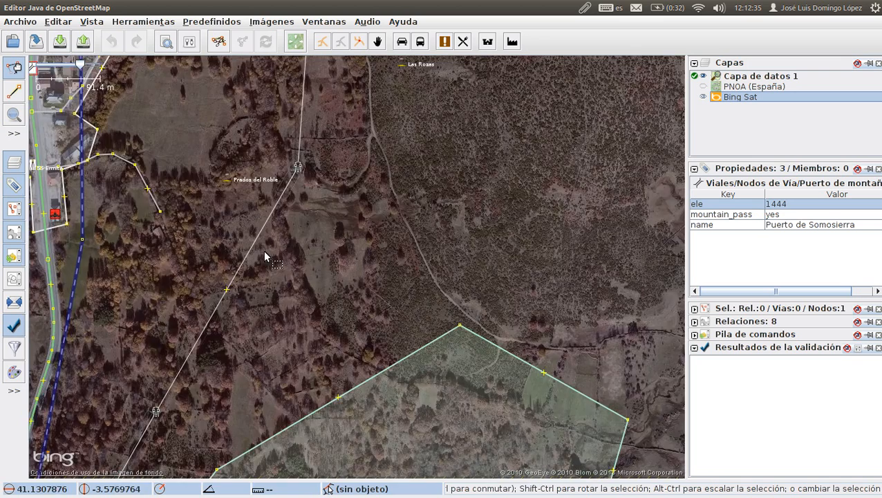
left_click_drag(193, 231, 350, 320)
left_click_drag(333, 202, 420, 359)
left_click_drag(414, 180, 473, 248)
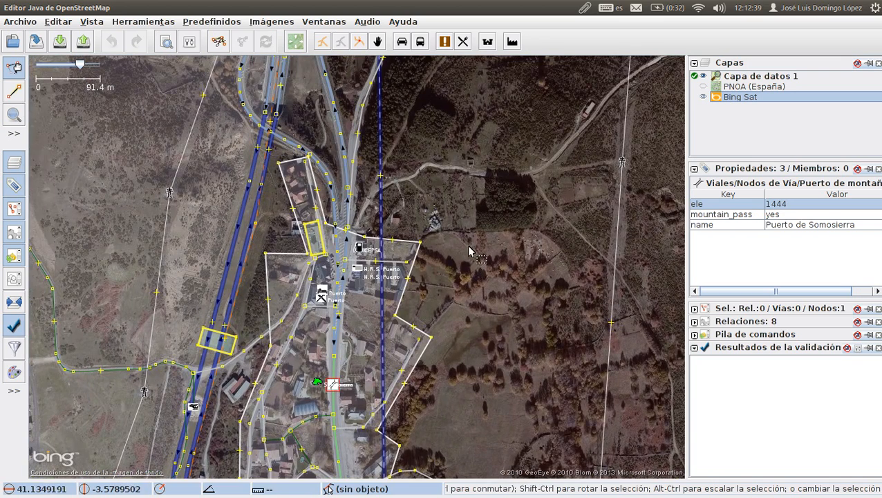
left_click_drag(559, 249, 500, 326)
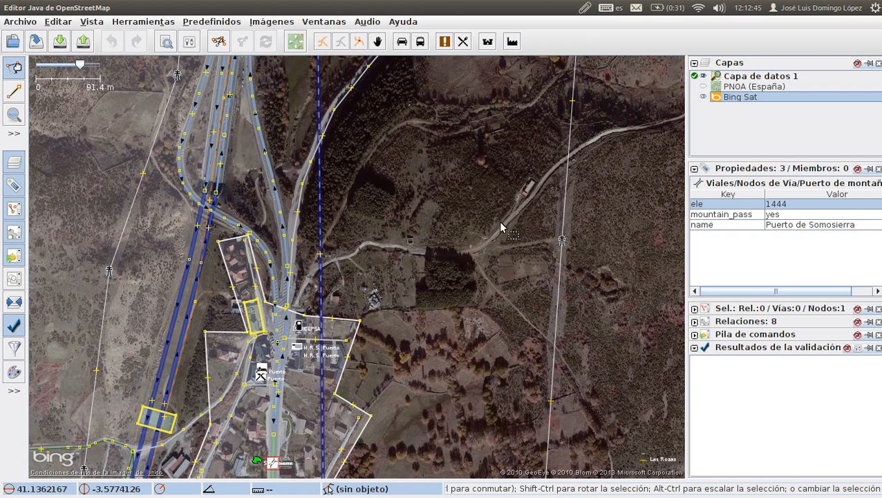
Step: Inspect the tags of the northbound Carretera de Irún link road beside the CEPSA station
scroll(301, 333, "up", 4)
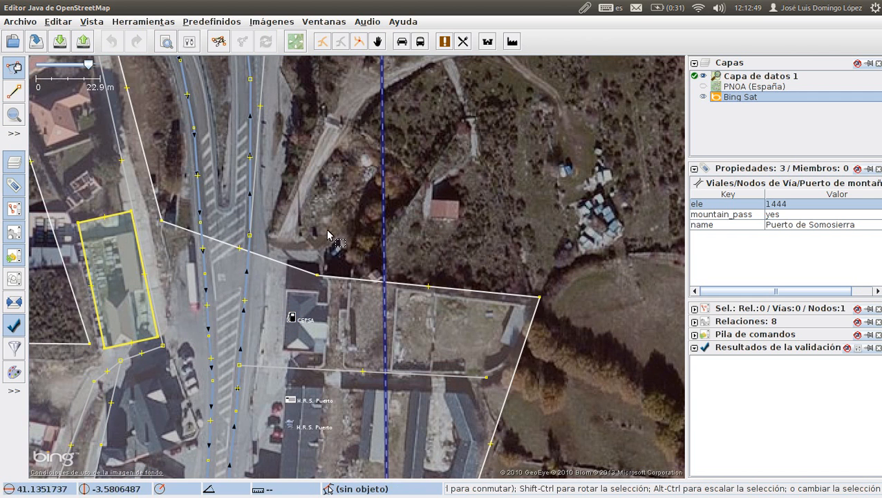
left_click_drag(324, 256, 366, 142)
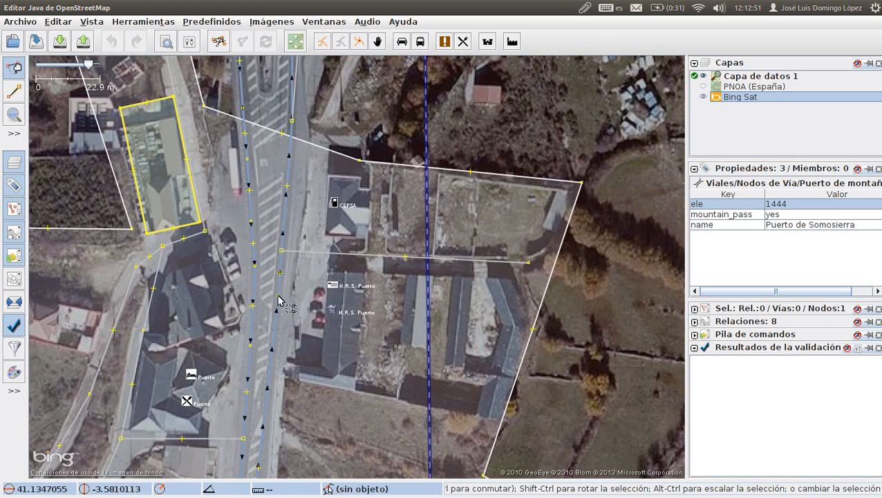
left_click(289, 243)
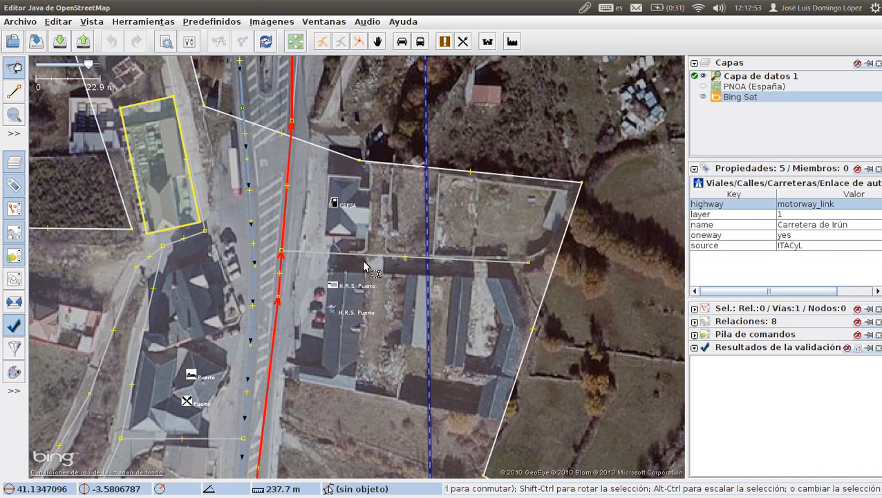
Step: Follow the dirt track on the imagery from the village northeast past Las Hazas and Prado Antón to the forest
left_click_drag(388, 134, 297, 426)
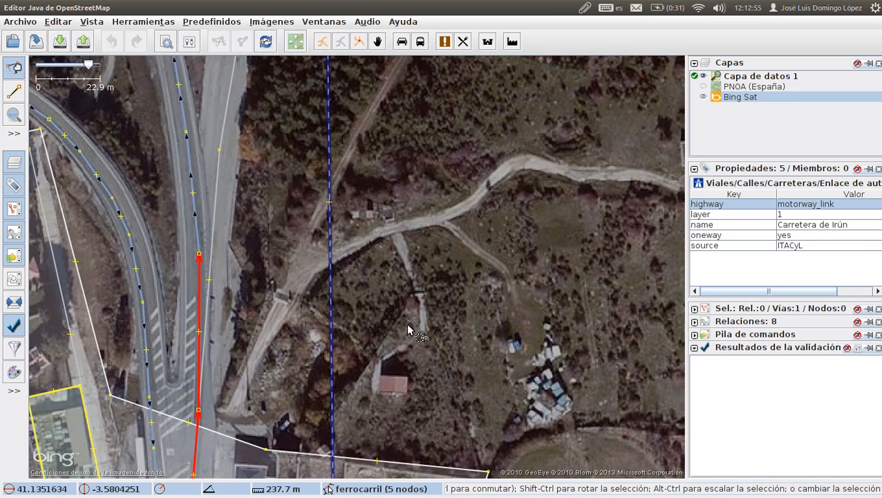
left_click_drag(435, 296, 307, 430)
left_click_drag(459, 320, 343, 419)
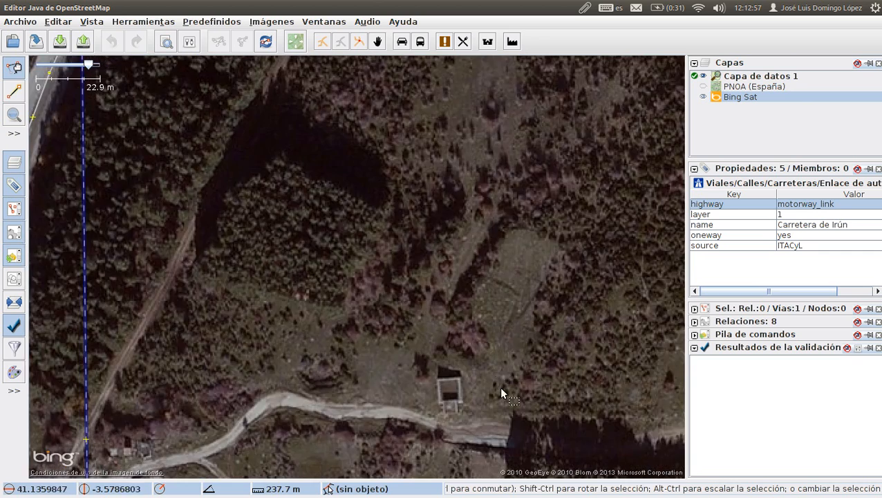
scroll(499, 389, "down", 2)
left_click_drag(462, 362, 164, 254)
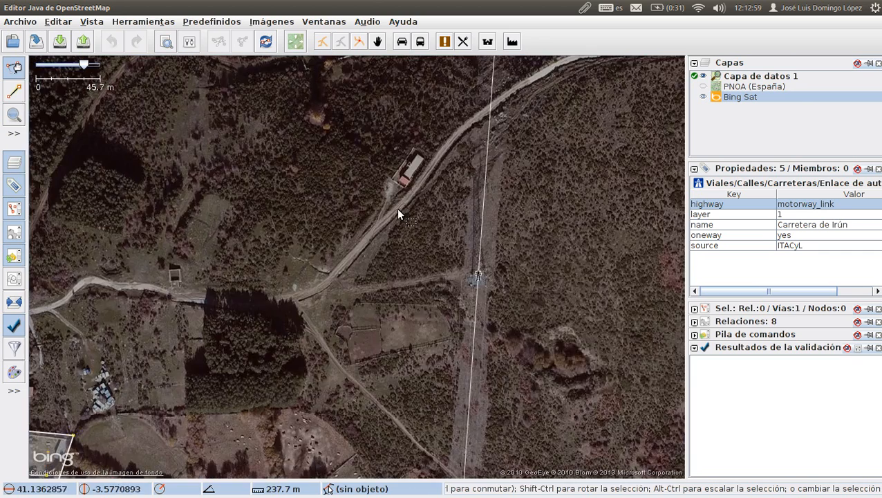
left_click_drag(396, 208, 229, 369)
left_click_drag(443, 284, 192, 378)
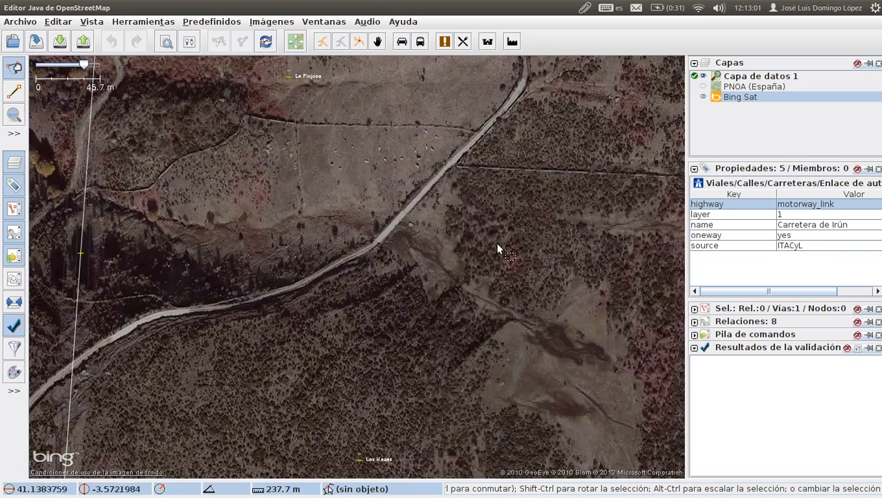
left_click_drag(568, 99, 435, 317)
left_click_drag(405, 262, 378, 461)
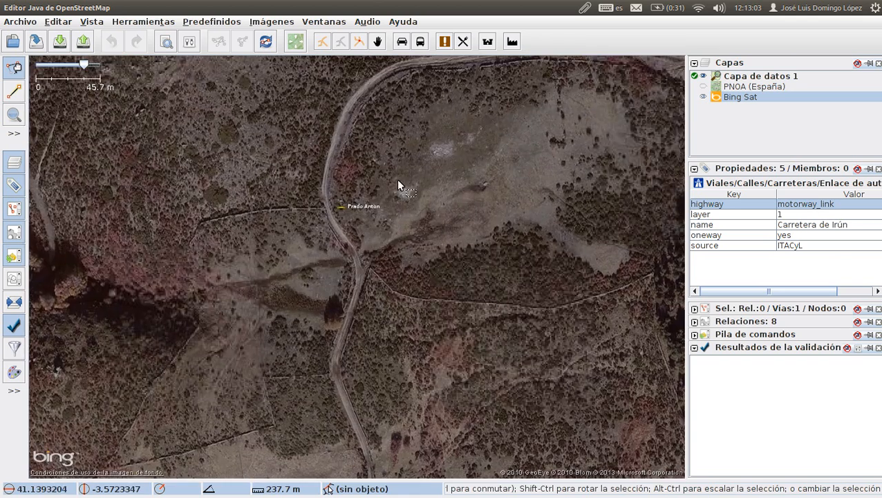
left_click_drag(395, 195, 324, 398)
left_click_drag(540, 271, 308, 299)
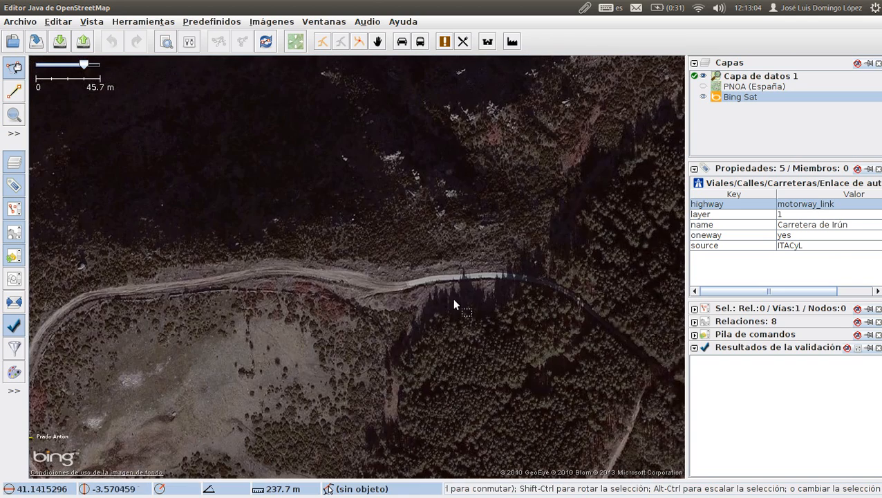
left_click_drag(475, 330, 322, 279)
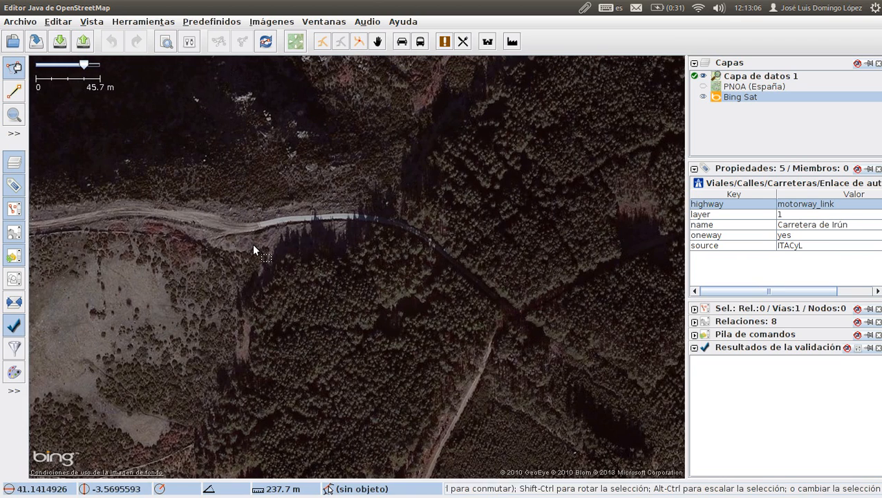
Step: Follow the track south through the forest, return to its start near the CEPSA station and clear the road selection
left_click_drag(356, 206, 265, 114)
left_click_drag(322, 314, 423, 69)
left_click_drag(426, 365, 453, 90)
left_click_drag(401, 304, 391, 124)
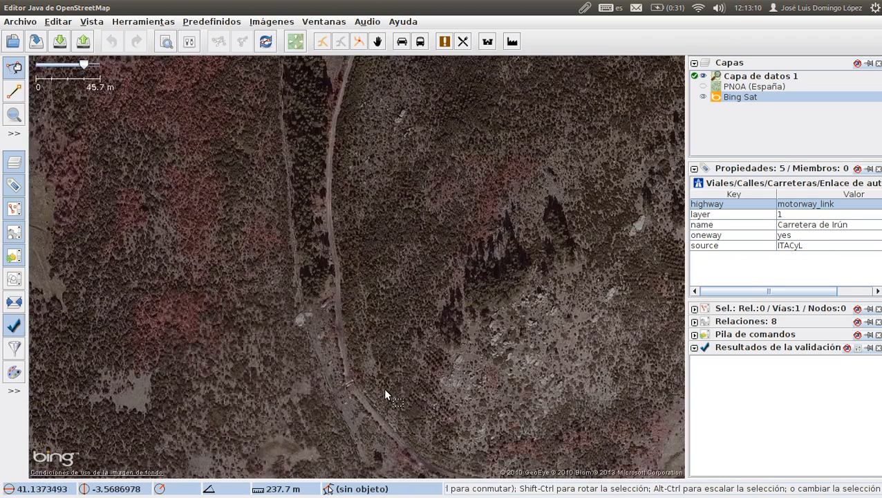
left_click_drag(392, 408, 332, 180)
left_click_drag(337, 239, 561, 249)
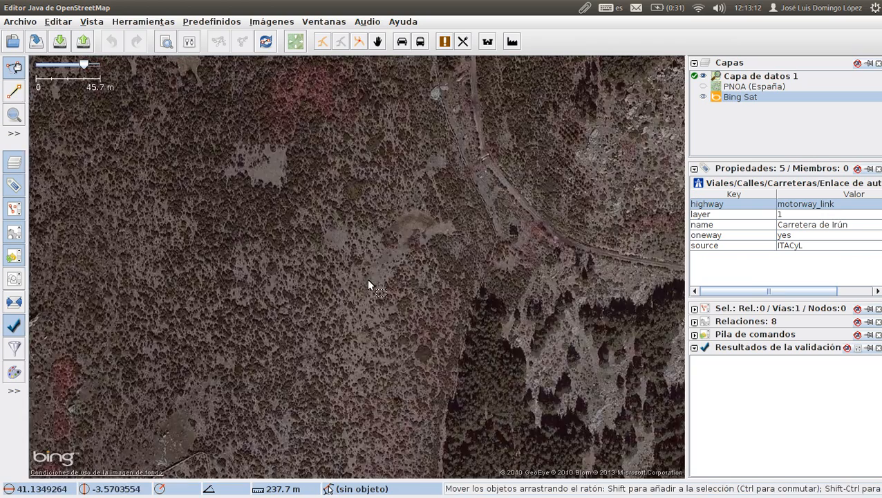
left_click_drag(311, 280, 587, 306)
left_click_drag(293, 306, 546, 377)
left_click_drag(227, 325, 604, 243)
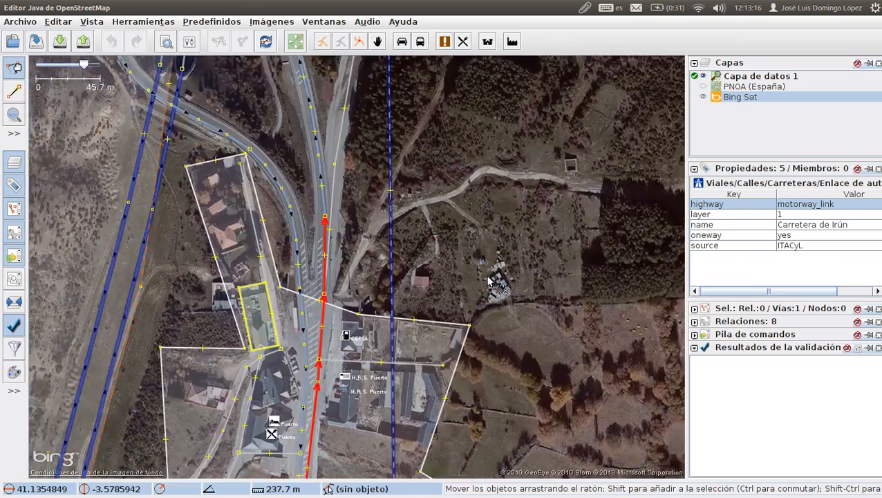
scroll(482, 281, "up", 1)
left_click(459, 277)
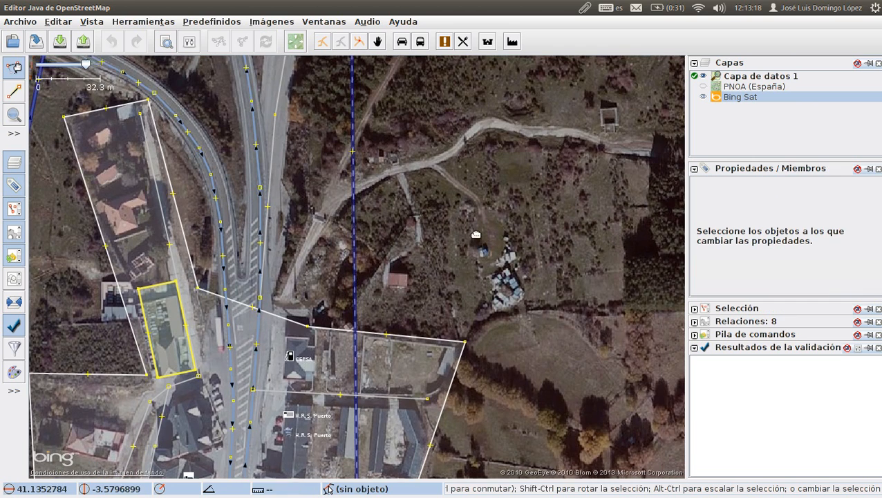
left_click_drag(459, 277, 477, 226)
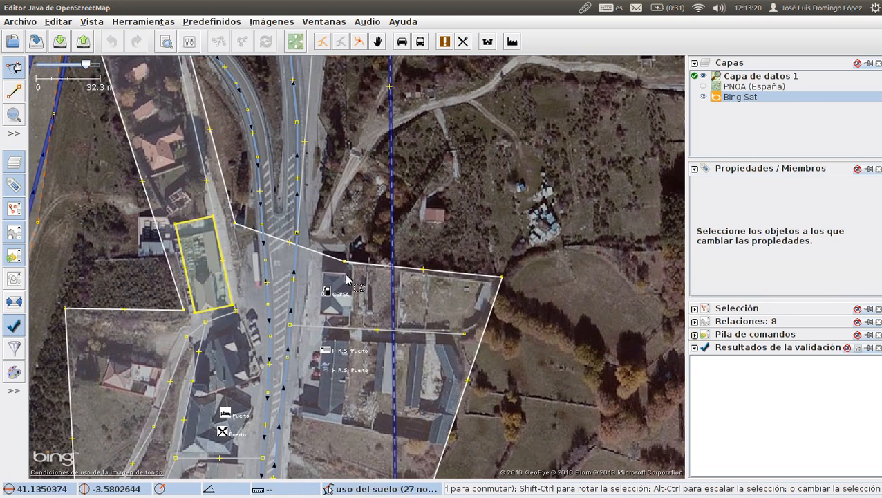
left_click(16, 96)
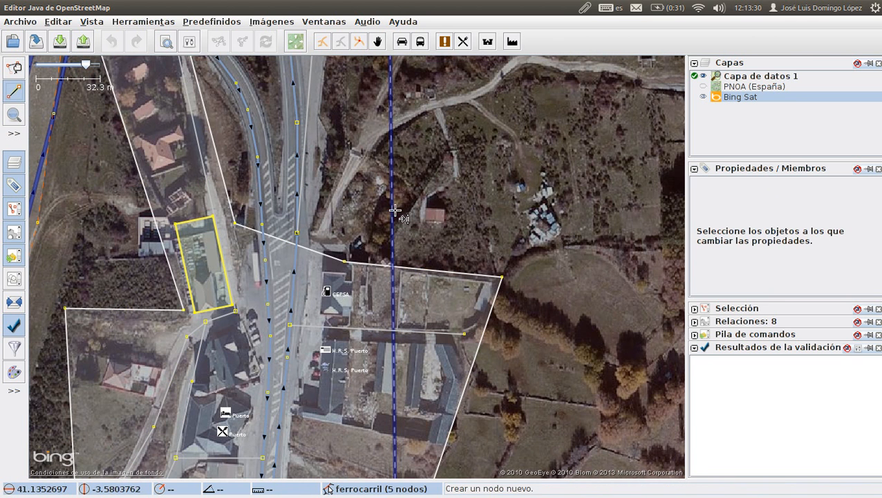
scroll(322, 235, "up", 2)
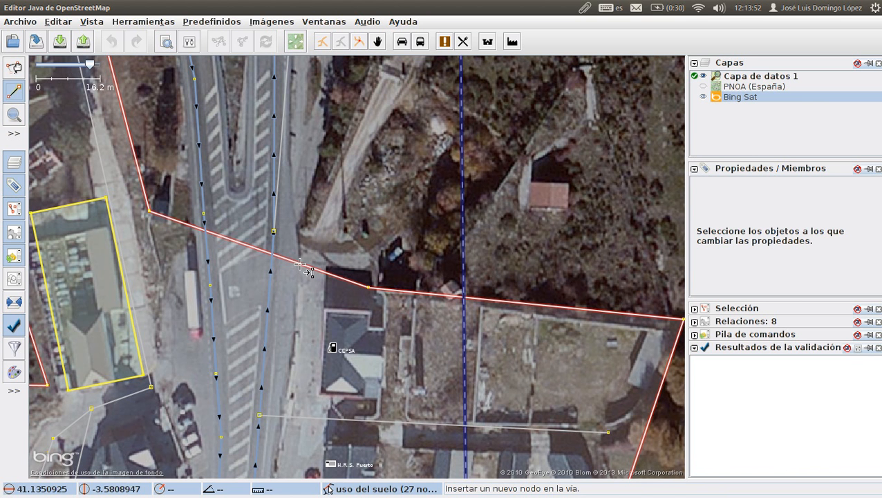
left_click(299, 264)
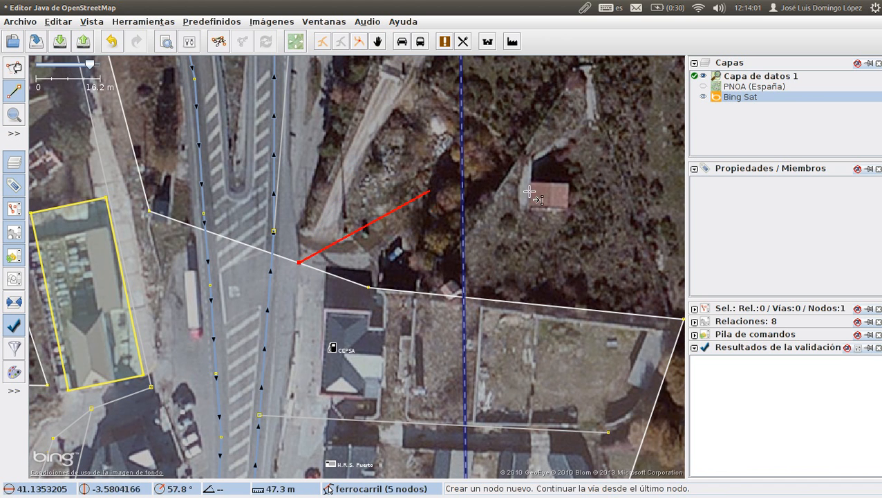
left_click(373, 183)
key("Escape")
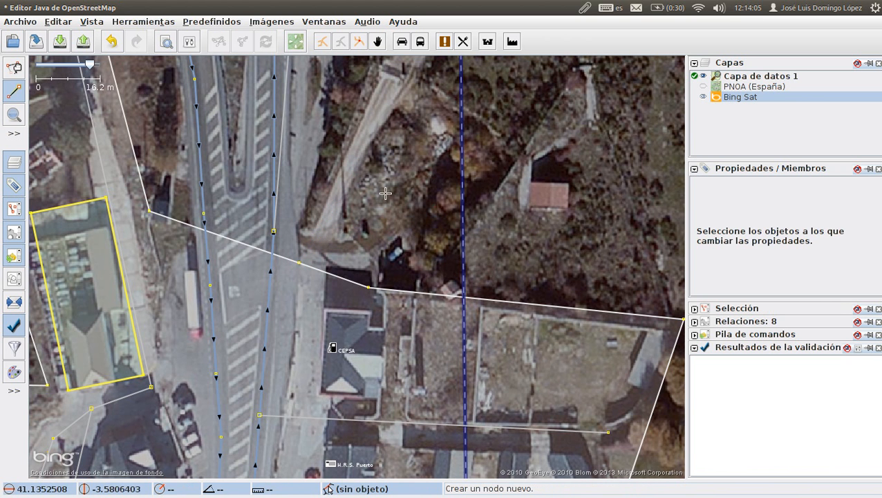
key("ctrl+z")
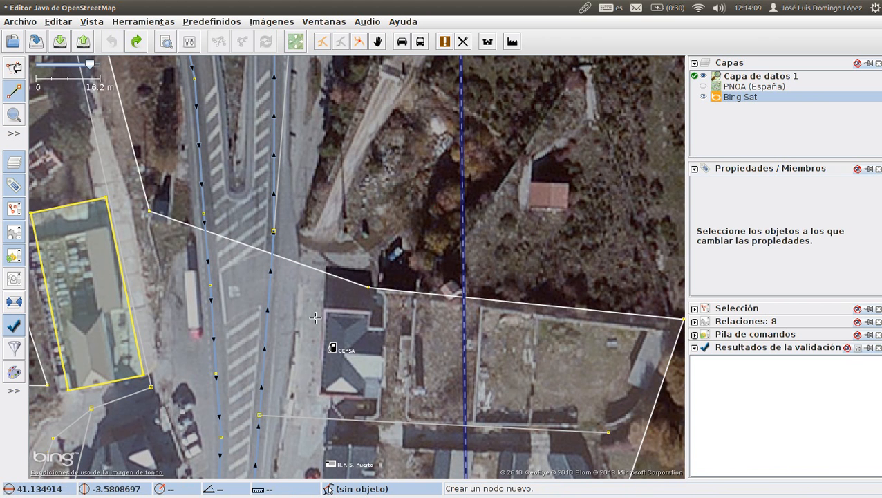
left_click(368, 287)
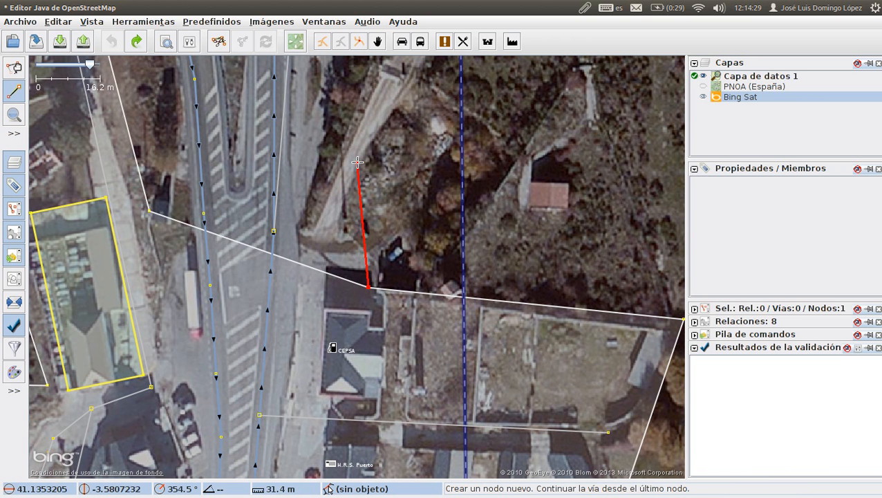
key("Escape")
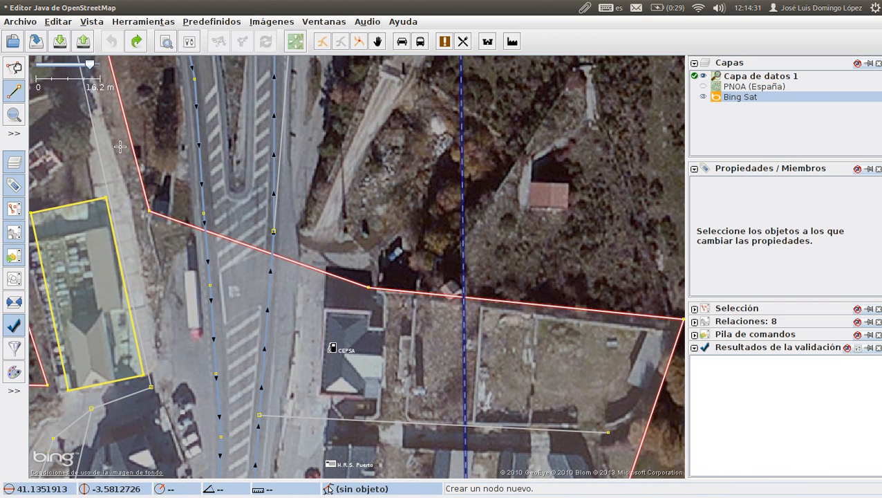
Step: Select the residential land-use area whose boundary runs past the north side of the CEPSA station
left_click(13, 67)
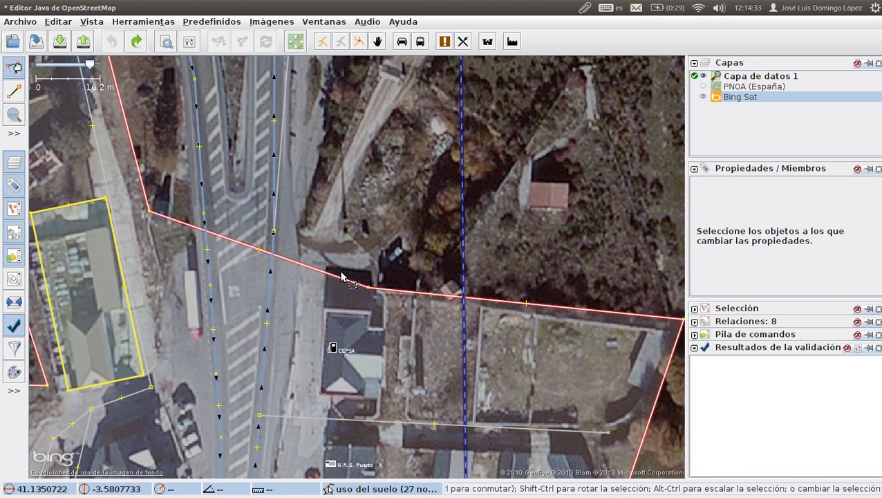
left_click_drag(366, 144, 319, 201)
left_click(270, 303)
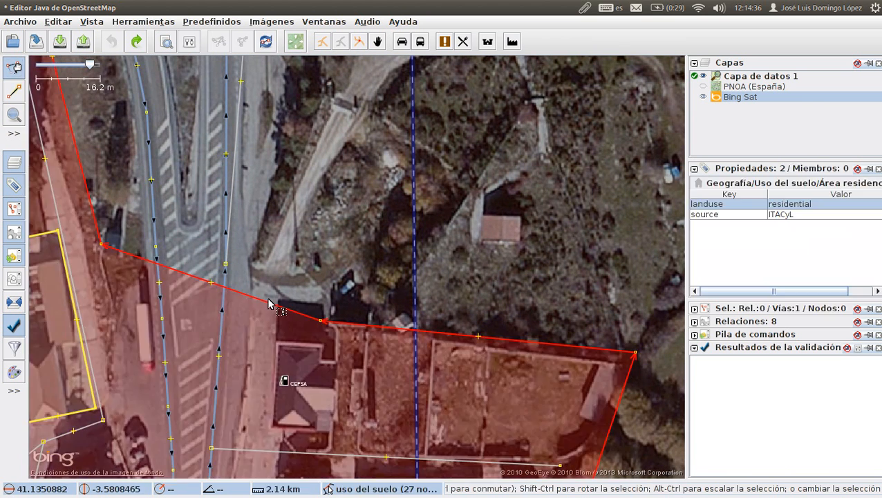
Step: Examine the residential area's landuse tag and narrow the key column to give its value more room
left_click(736, 207)
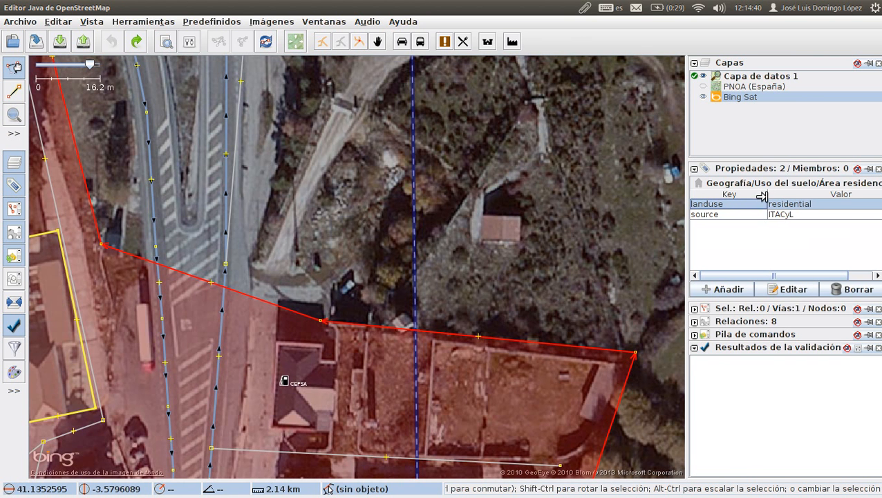
left_click_drag(761, 197, 747, 201)
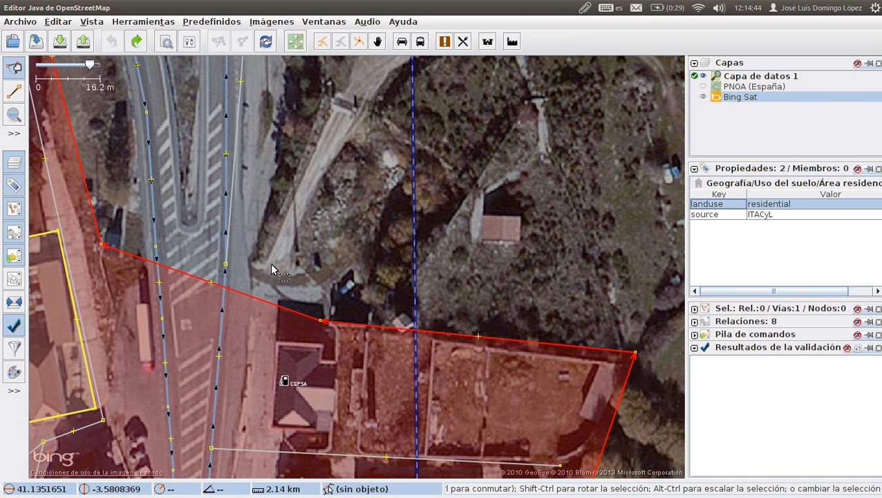
left_click_drag(272, 269, 369, 253)
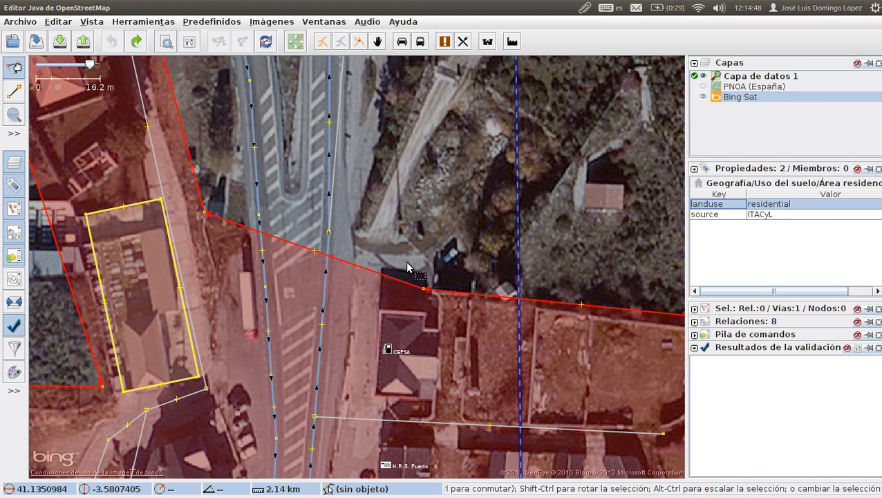
Step: Inspect the tags of the northbound Carretera de Irún link road in front of the CEPSA station and clear the selection
left_click(324, 287)
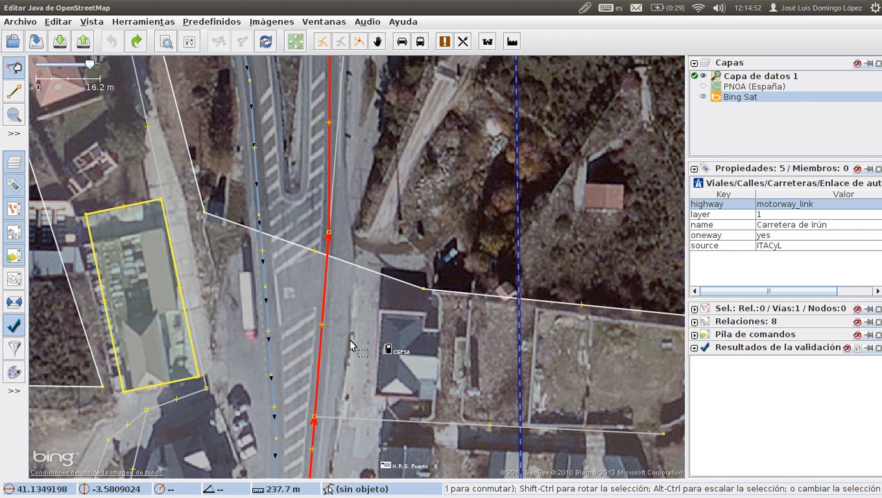
mouse_move(745, 218)
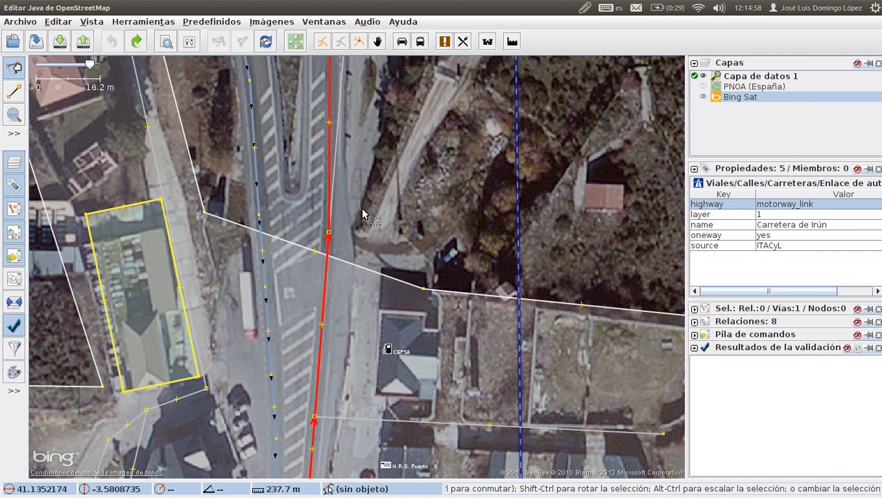
mouse_move(818, 192)
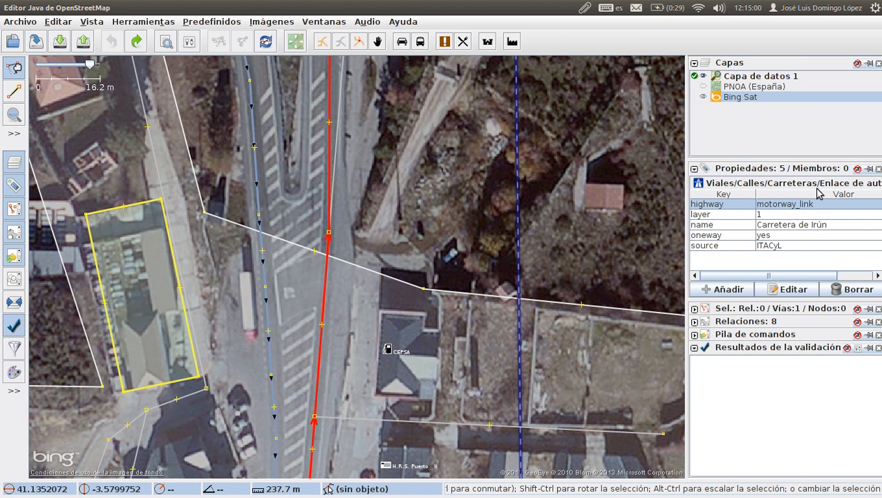
left_click(399, 210)
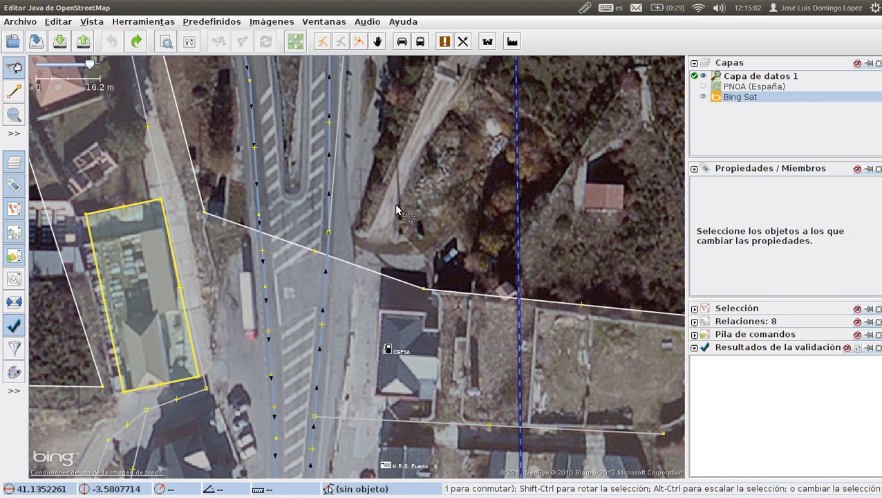
Step: Switch to node-drawing mode and follow the dirt track northeast on the imagery, returning to its start beside the CEPSA station
key("a")
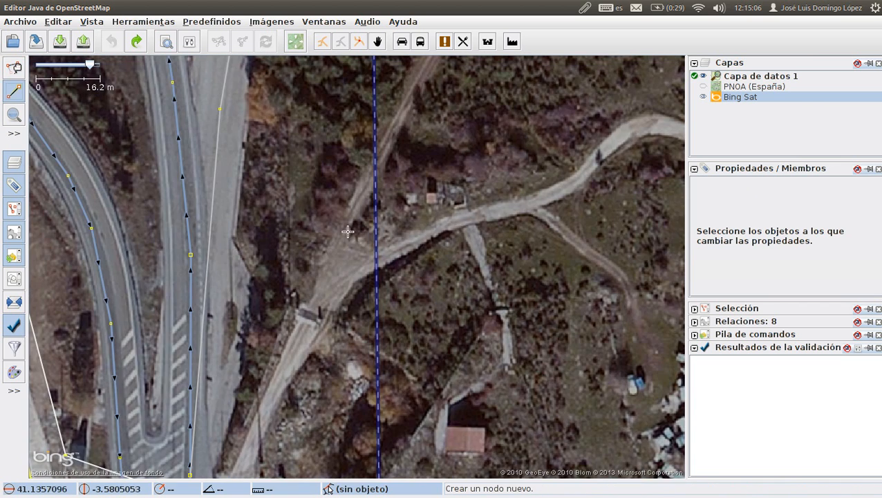
left_click_drag(330, 260, 252, 435)
left_click_drag(443, 93, 325, 329)
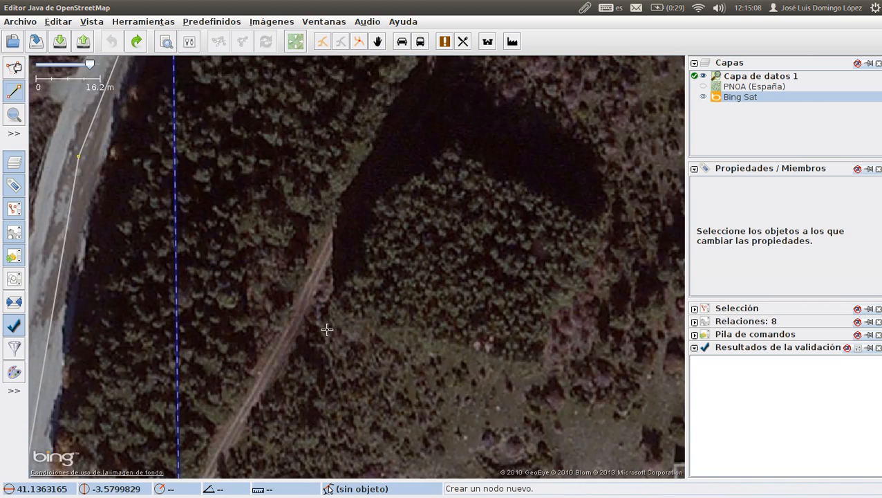
scroll(332, 302, "down", 1)
left_click_drag(455, 162, 326, 384)
mouse_move(467, 304)
left_mouse_down()
mouse_move(460, 123)
mouse_move(472, 76)
left_mouse_up()
left_click_drag(431, 294, 448, 166)
left_click_drag(453, 394, 667, 198)
left_click_drag(526, 275, 630, 142)
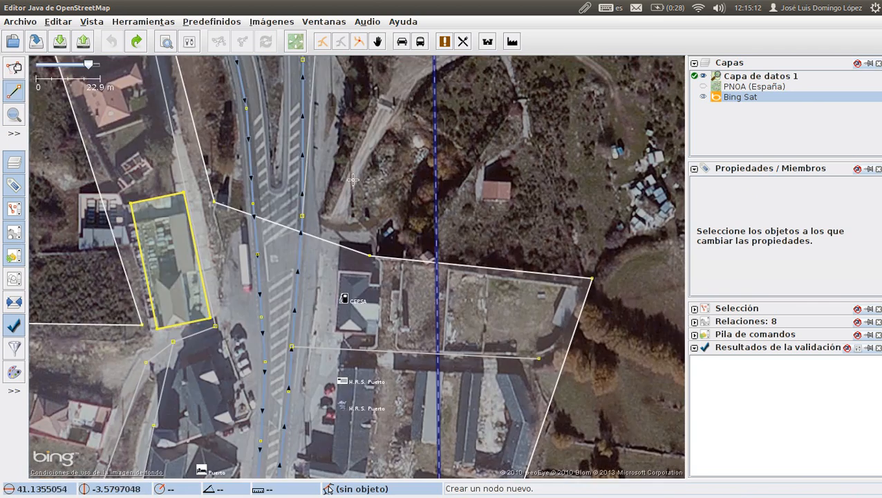
scroll(298, 239, "up", 2)
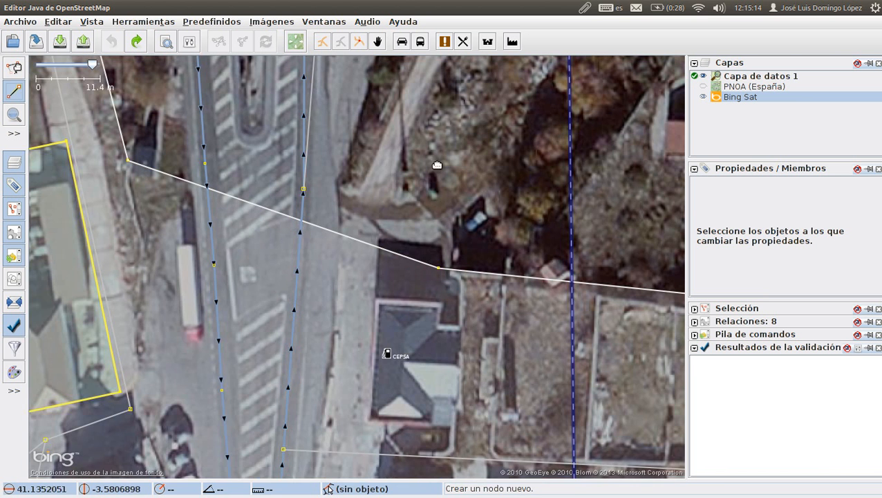
left_click_drag(333, 290, 313, 313)
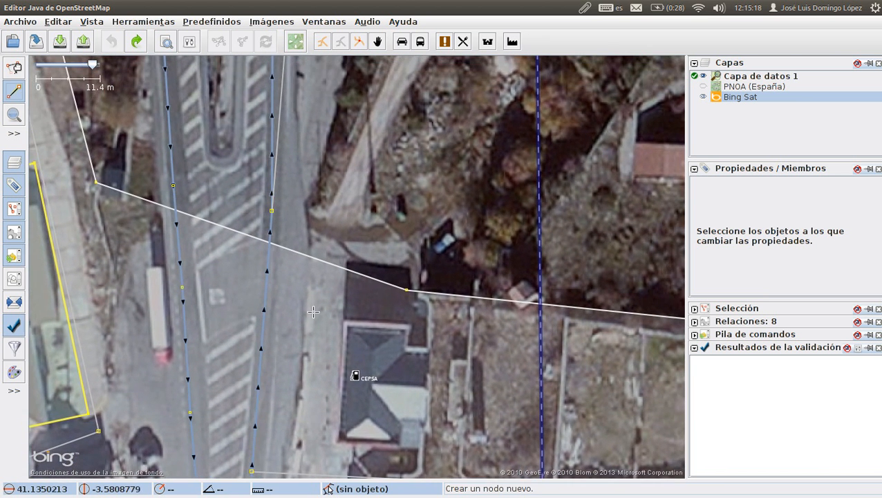
Step: Start a way on the northbound link road beside the CEPSA station and trace the dirt track northeast to its right-hand fork
left_click(264, 297)
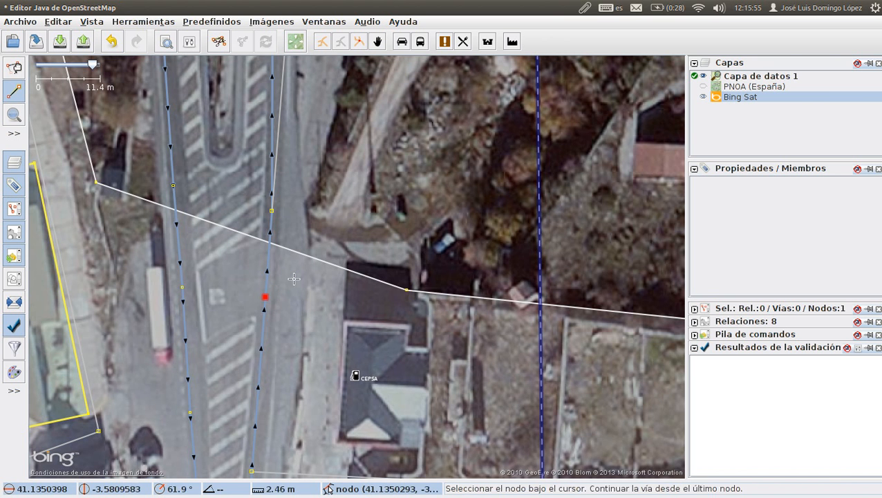
left_click(340, 216)
left_click_drag(407, 69, 211, 332)
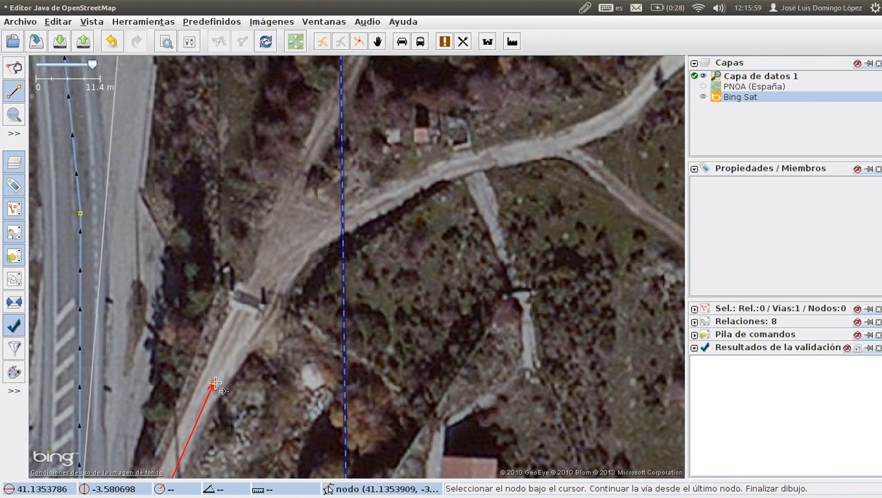
left_click(257, 288)
left_click(306, 242)
left_click(399, 191)
left_click(463, 164)
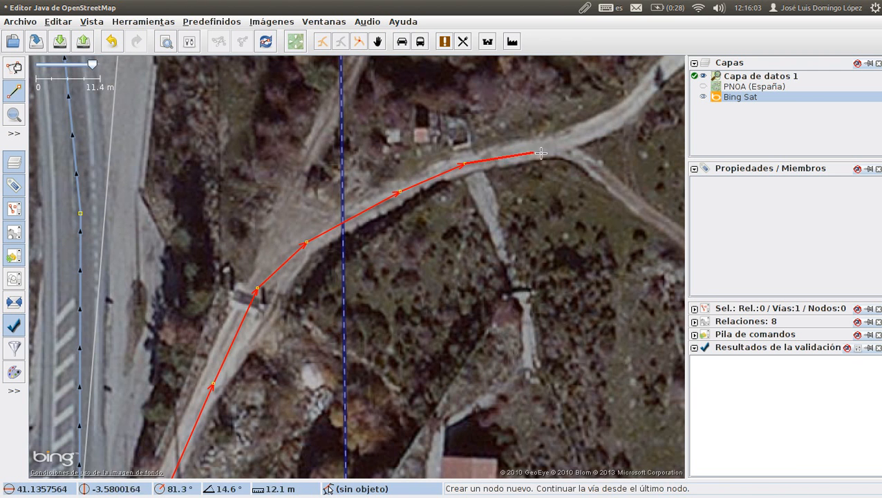
left_click(557, 143)
Step: Continue the way from the fork around the track's bend and east along its straight stretch
left_click_drag(569, 140, 219, 361)
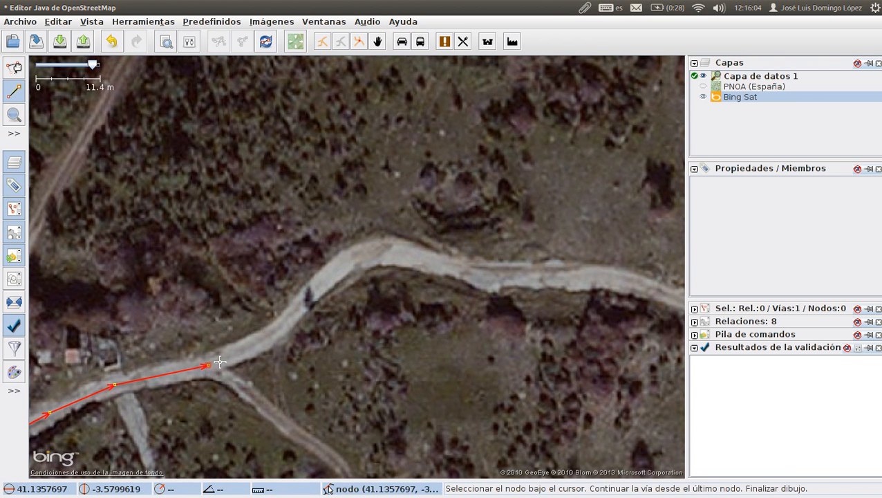
left_click(287, 323)
left_click(324, 279)
left_click(374, 249)
left_click(431, 261)
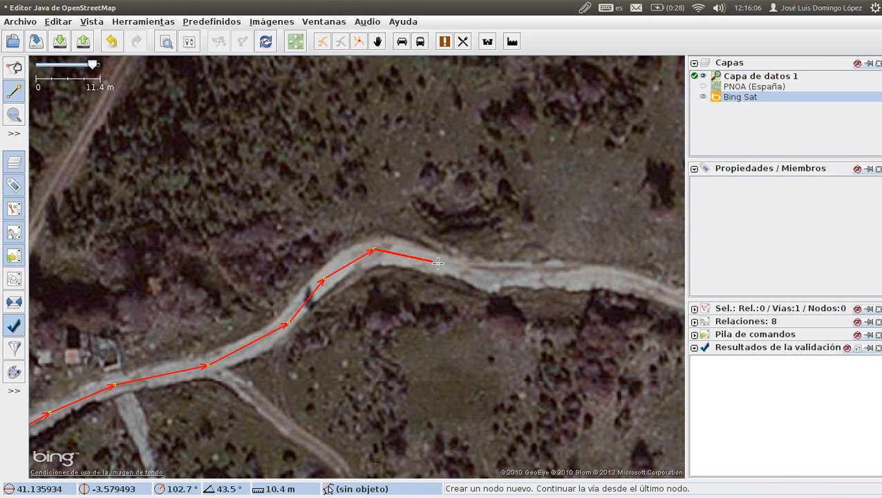
left_click(489, 276)
left_click(608, 278)
Step: Extend the way east past the small roofless square building and into the tree shadow at the forest's edge
left_click_drag(608, 279, 283, 206)
scroll(336, 228, "down", 1)
left_click(348, 226)
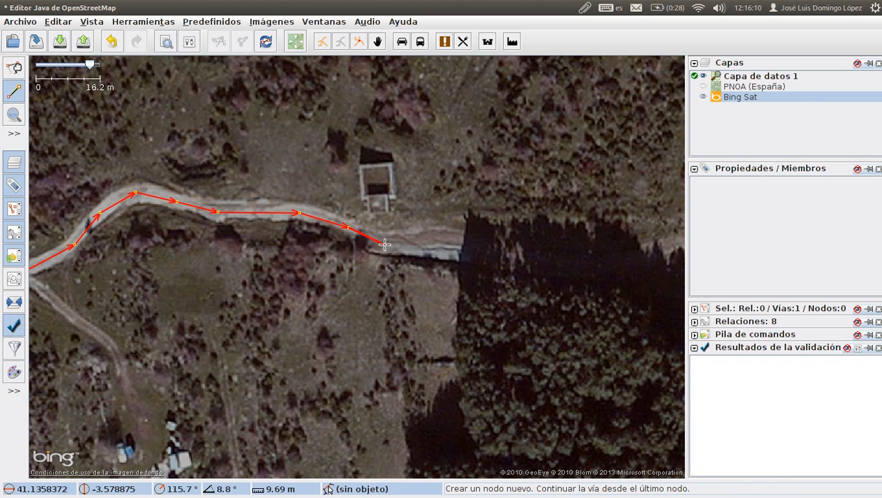
left_click(383, 244)
left_click(435, 254)
left_click(504, 260)
left_click(568, 264)
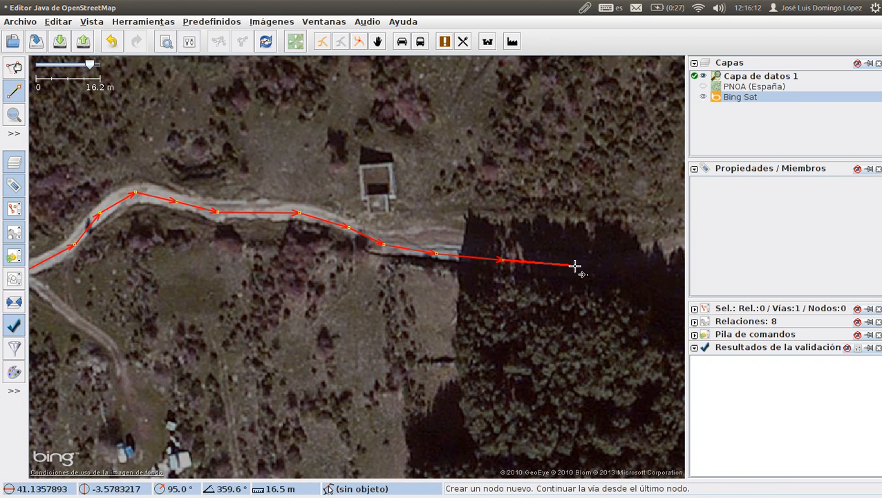
Step: Show the PNOA (España) imagery in place of Bing Sat where the forest shadow hides the track
left_click_drag(605, 290, 328, 302)
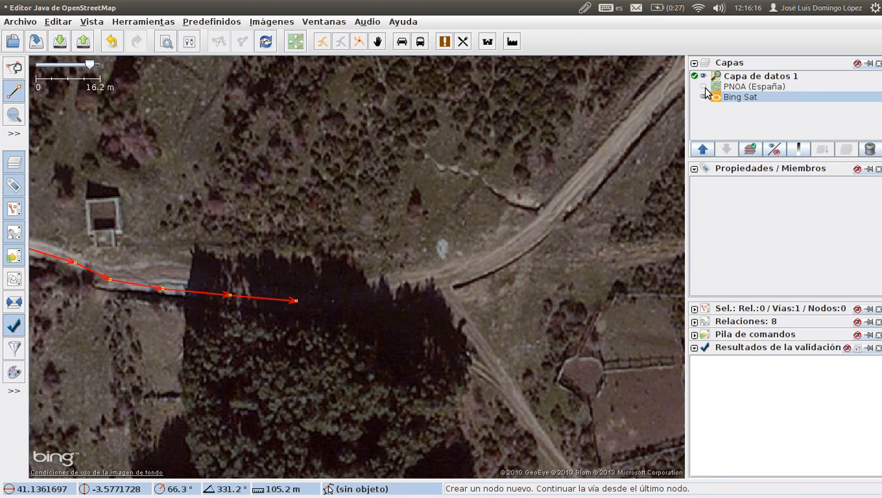
left_click(704, 88)
left_click(703, 97)
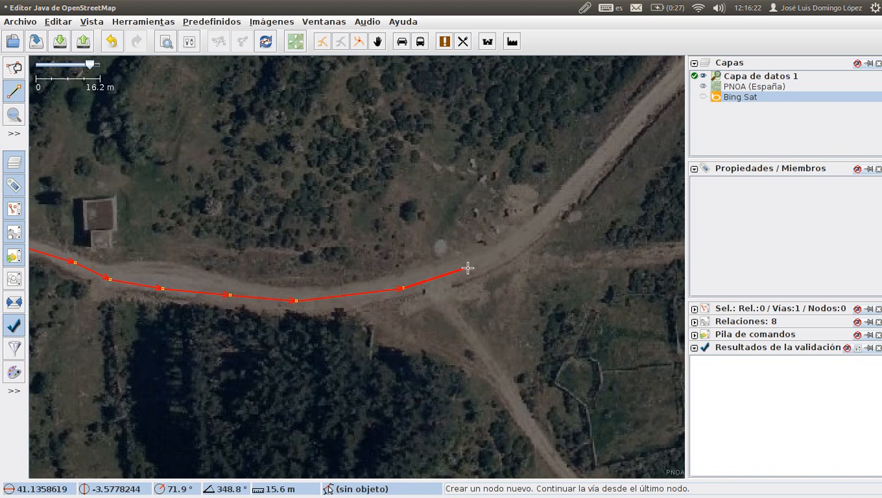
Step: Continue tracing the track northeast from the junction beyond the forest to the long building beside it
left_click(530, 231)
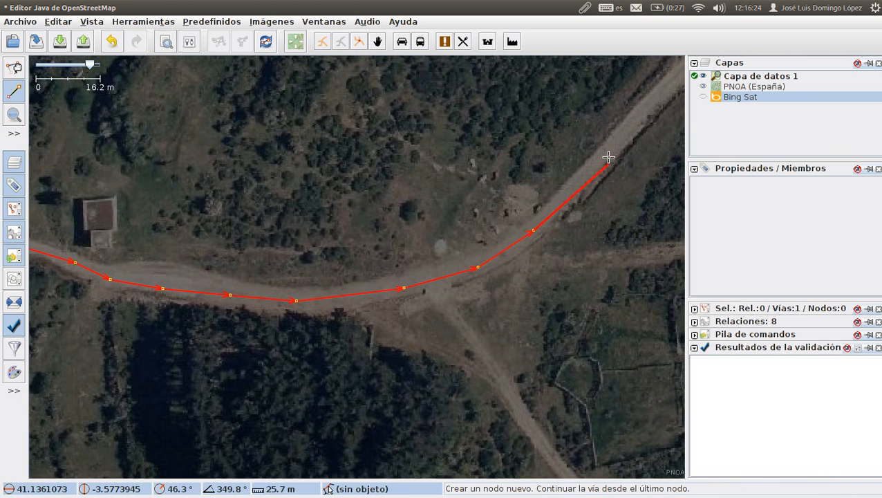
left_click(606, 153)
left_click_drag(606, 154, 218, 344)
left_click(356, 196)
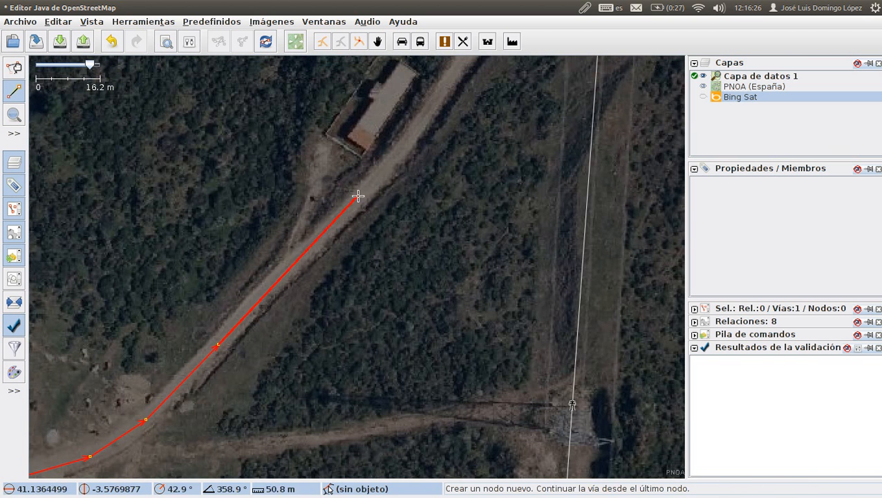
left_click_drag(431, 132, 246, 359)
left_click(253, 337)
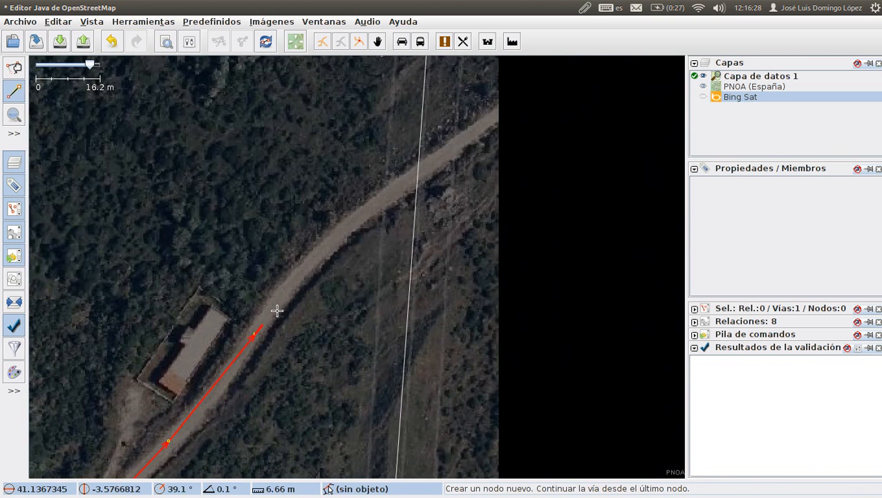
Step: Trace the track on past the long building, sharing a node with the power line, and end the way just beyond it
left_click(344, 227)
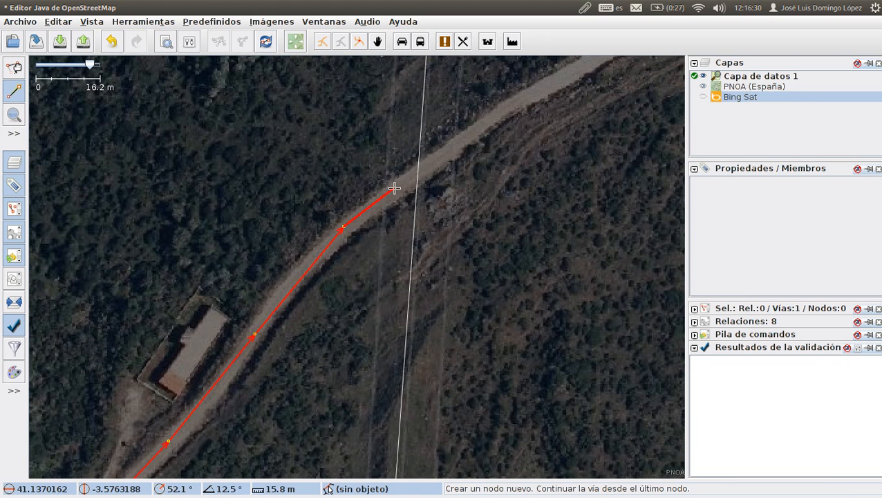
left_click(397, 188)
left_click(417, 174)
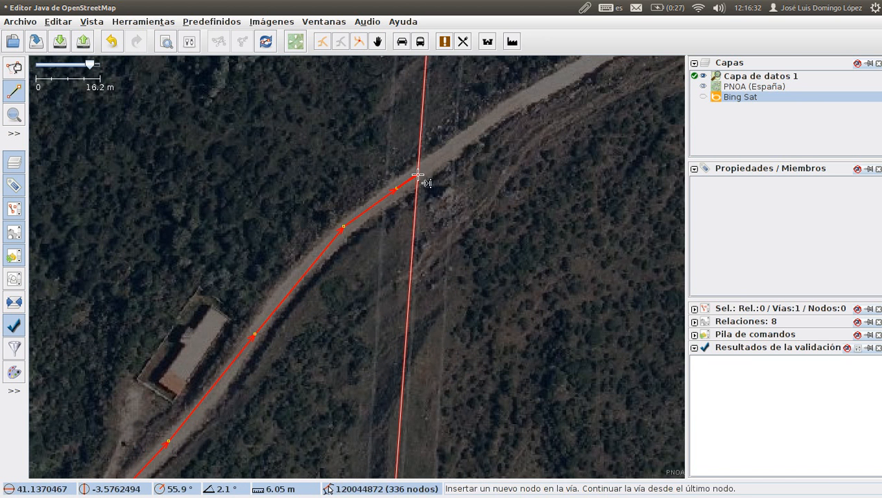
left_click(457, 144)
left_click(486, 125)
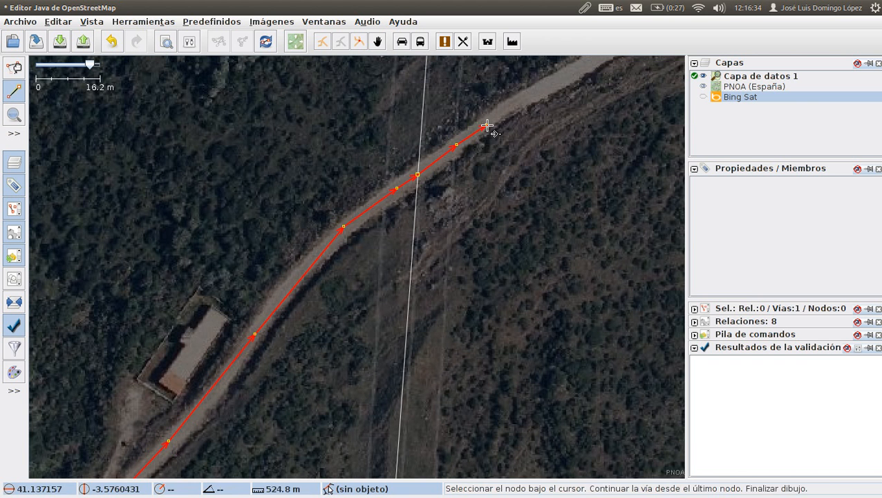
key("Escape")
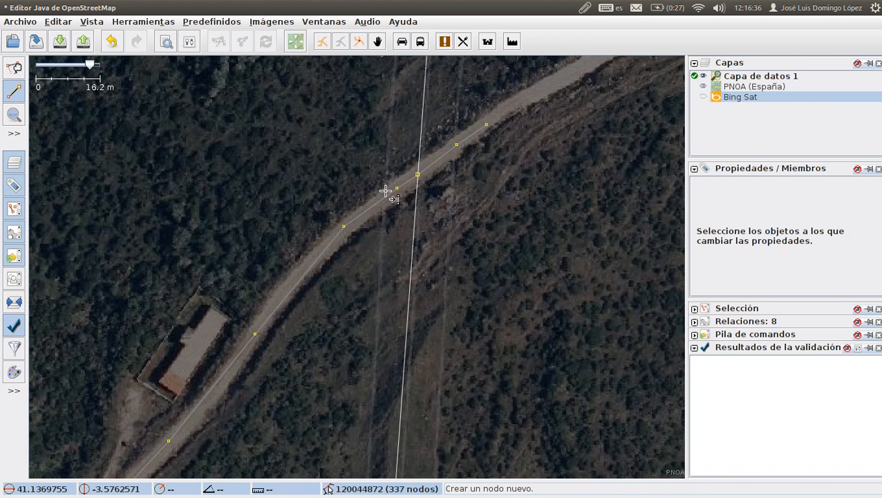
Step: Select the power line that crosses the track and examine its power tag
left_click(14, 68)
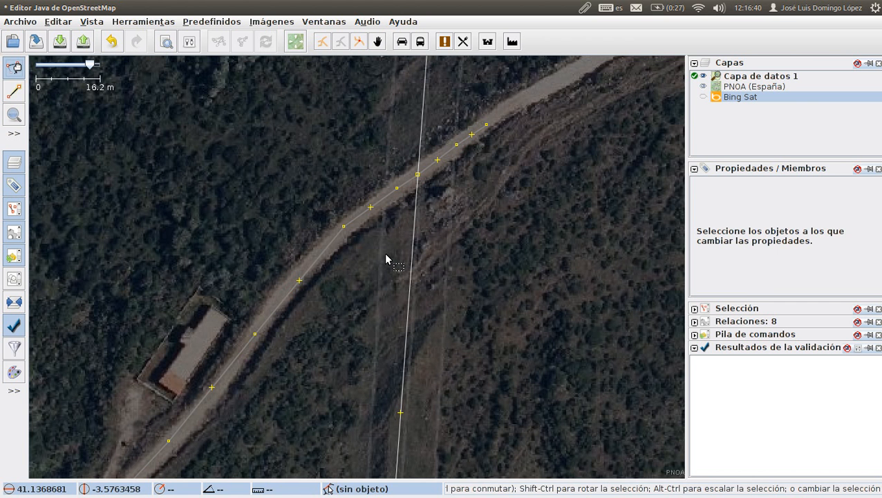
left_click(412, 221)
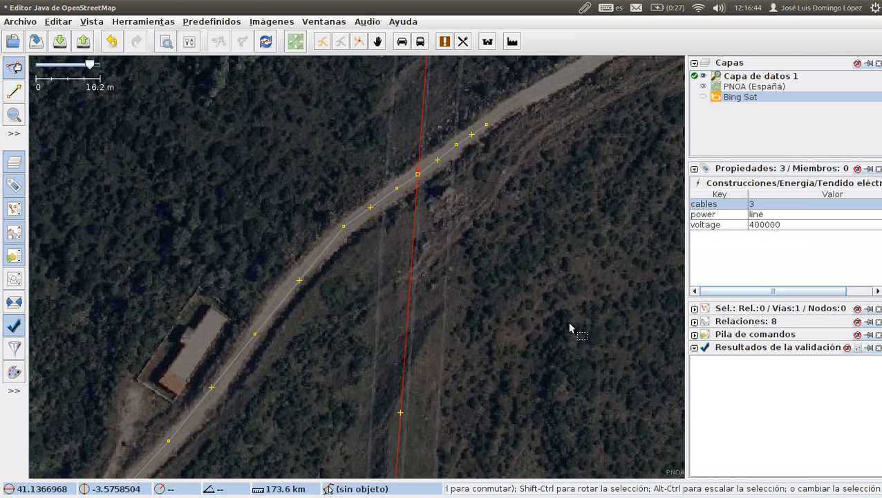
left_click(736, 217)
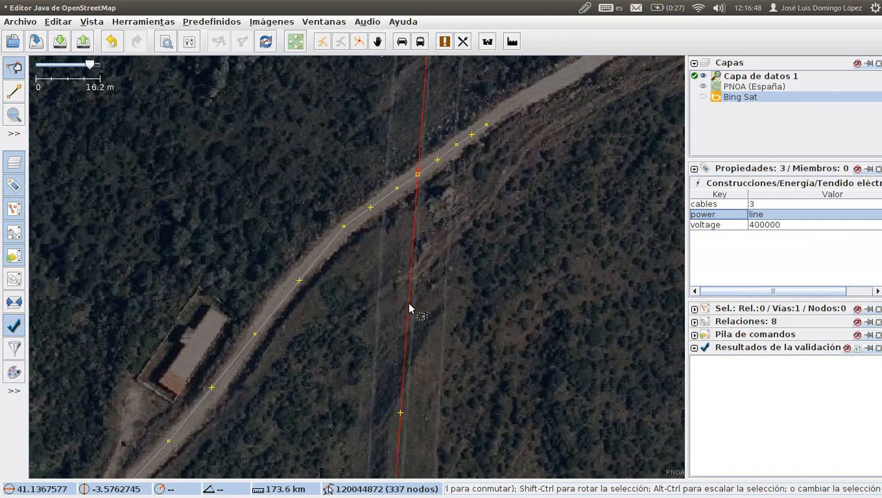
Step: Find the power line's tower south of the track crossing and inspect its tags
scroll(413, 330, "down", 3)
left_click_drag(425, 322, 413, 284)
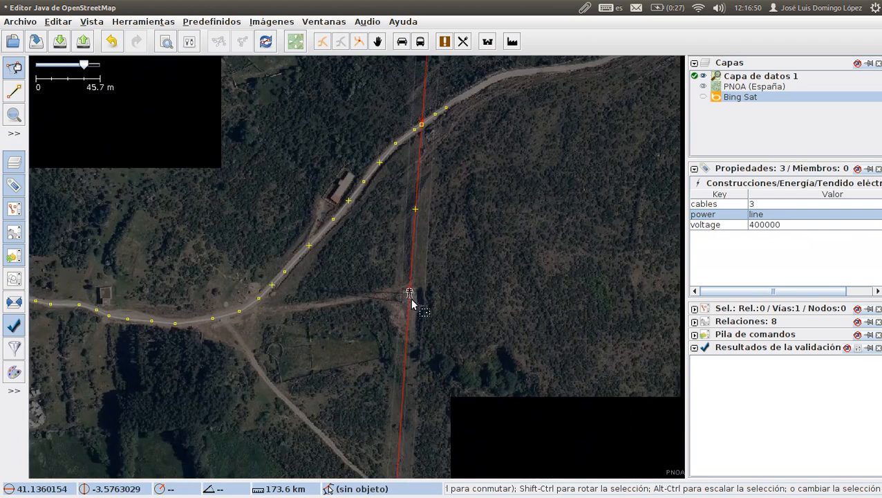
scroll(411, 314, "up", 2)
left_click(409, 269)
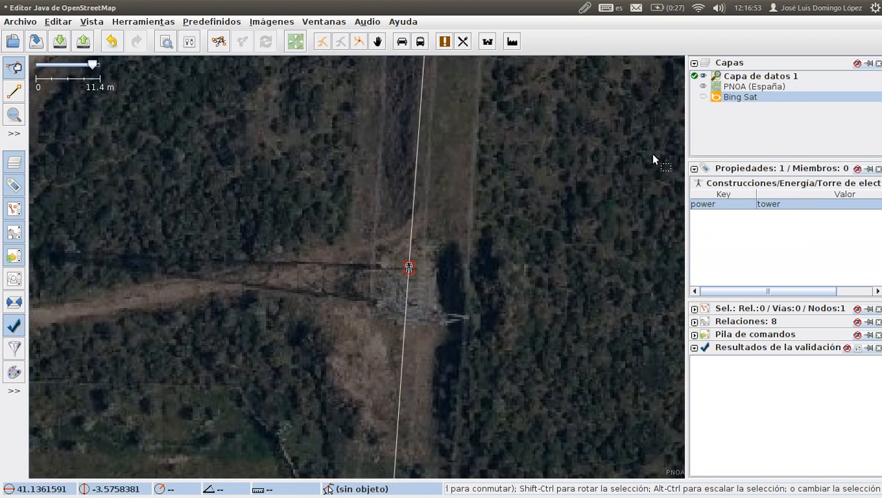
Step: Show the Bing Sat imagery in place of PNOA (España) and select the power line running through the tower
left_click(703, 87)
left_click(702, 96)
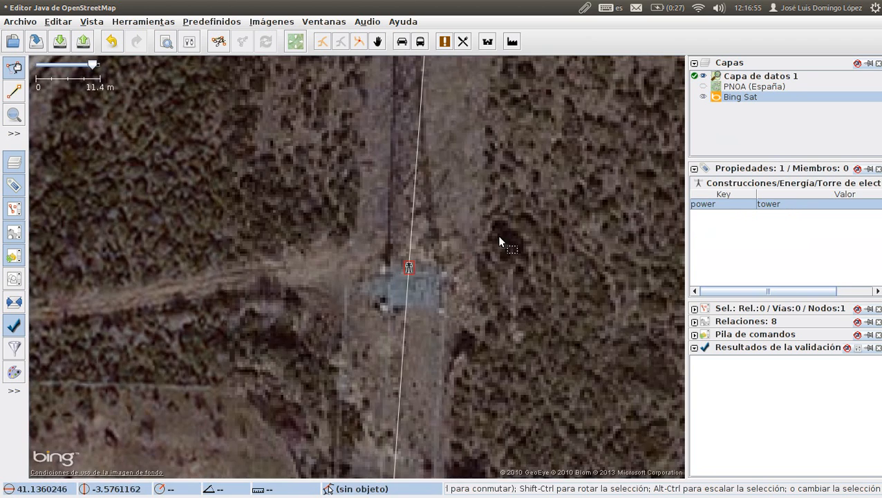
left_click(411, 202)
scroll(413, 259, "down", 1)
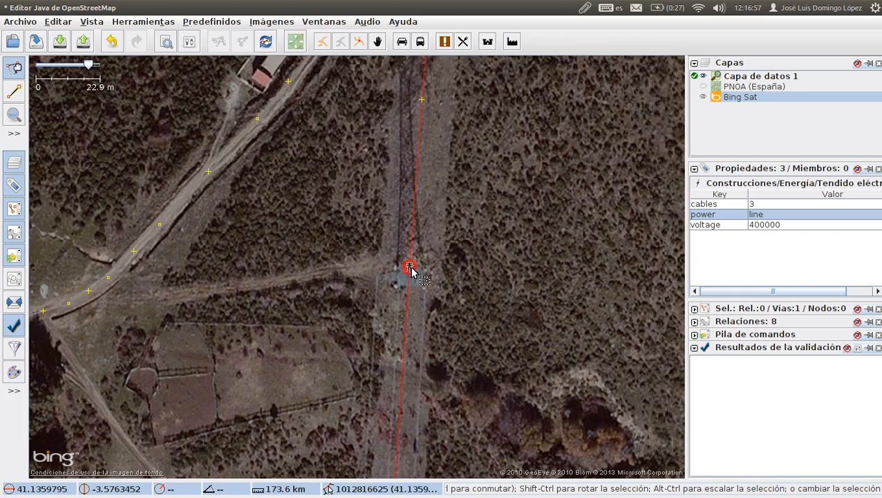
Step: Return to the crossing of the track and the power line and show the PNOA (España) imagery in place of Bing Sat
left_click_drag(432, 160, 360, 394)
left_click_drag(426, 238, 393, 343)
scroll(352, 281, "up", 3)
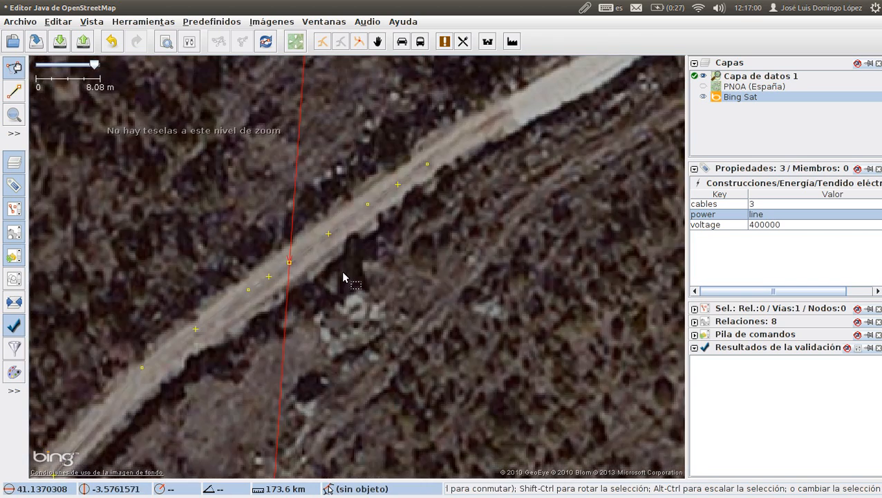
left_click(702, 97)
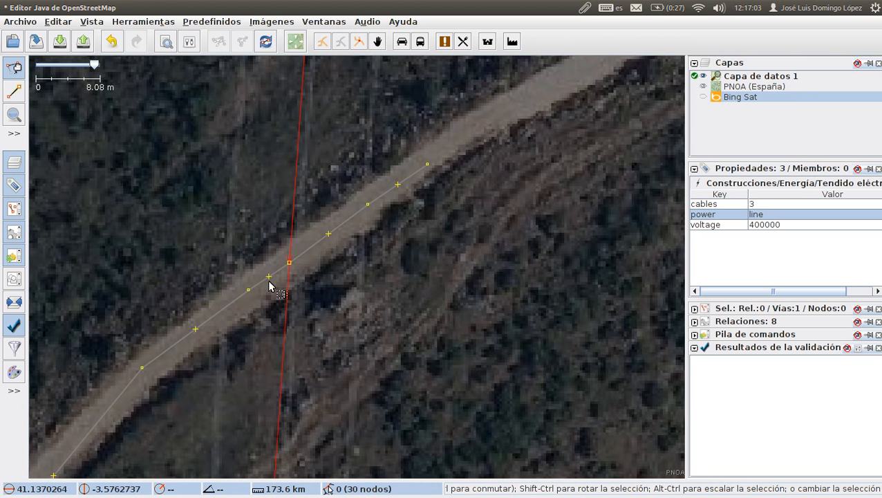
Step: Try moving the node shared by the track and the power line, and undo the move
left_click(266, 285)
mouse_move(289, 264)
left_mouse_down()
mouse_move(312, 313)
mouse_move(287, 299)
mouse_move(274, 256)
mouse_move(285, 272)
left_mouse_up()
key("ctrl+z")
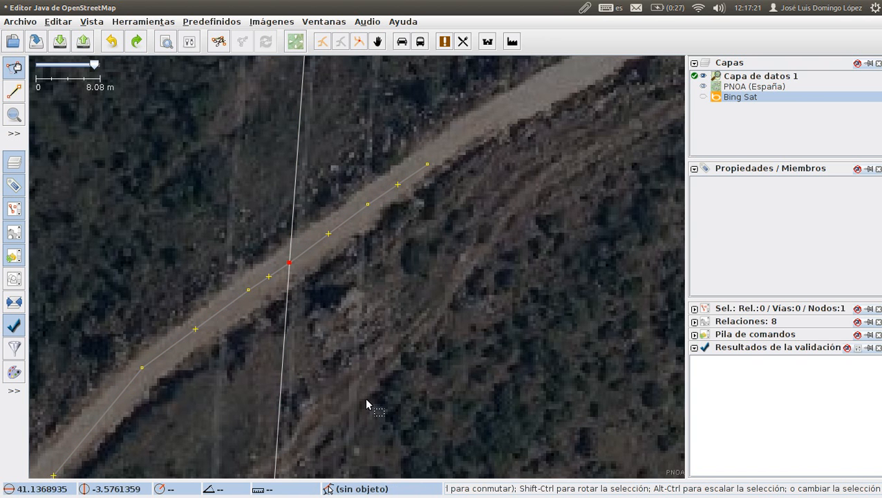
Step: Select the power line's tower south of the track crossing and inspect its tags against the PNOA imagery
scroll(364, 398, "down", 2)
left_click_drag(364, 398, 347, 118)
left_click_drag(394, 336, 390, 277)
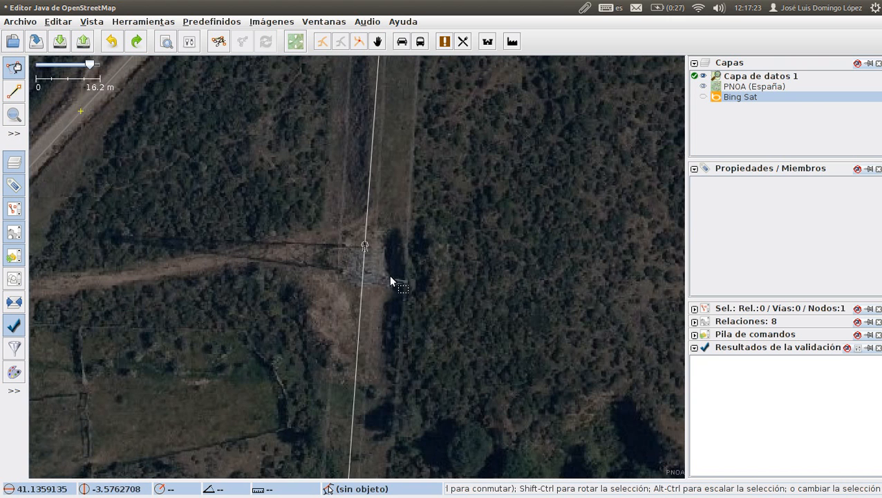
left_click(360, 250)
left_click(362, 248)
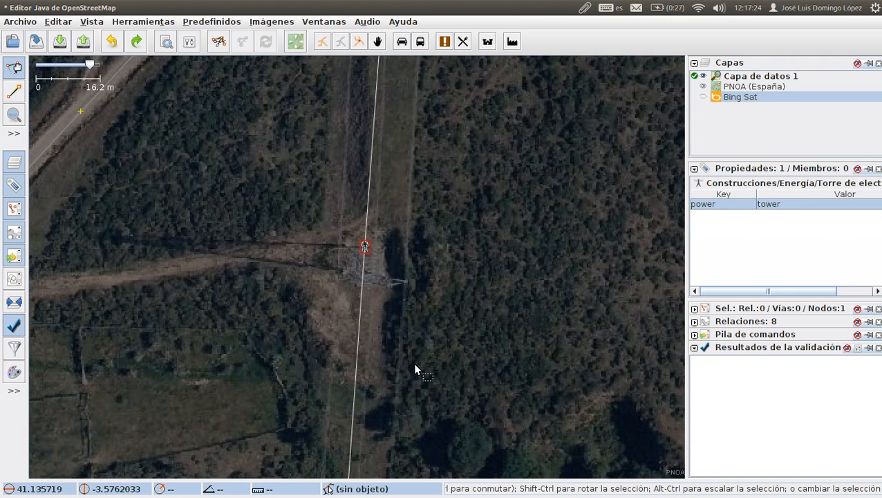
mouse_move(772, 213)
Step: Select the track, the shared crossing node and the power line in turn to examine how the two ways connect
left_click_drag(391, 238, 363, 413)
left_click_drag(388, 142, 348, 407)
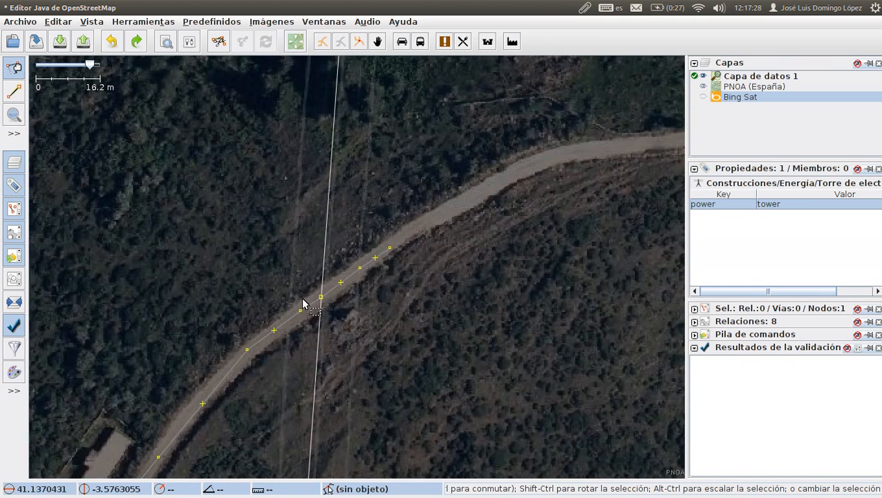
scroll(303, 303, "up", 2)
scroll(349, 324, "up", 1)
left_click_drag(363, 329, 366, 305)
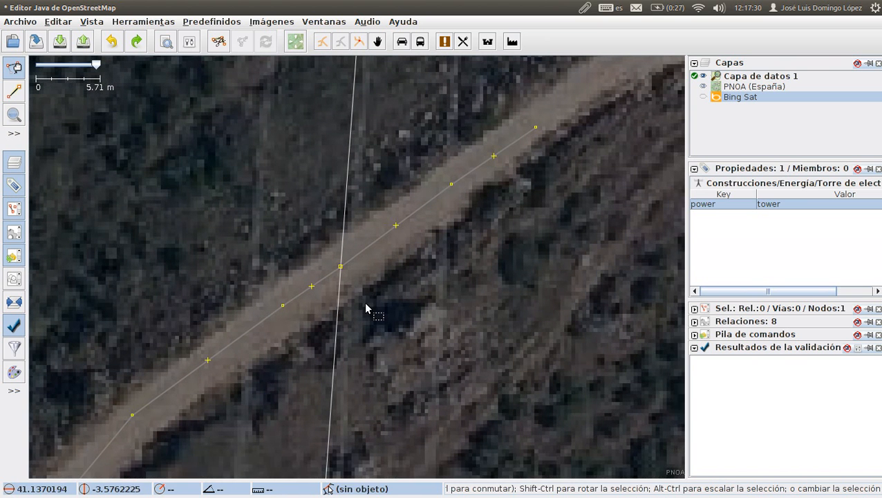
left_click(326, 281)
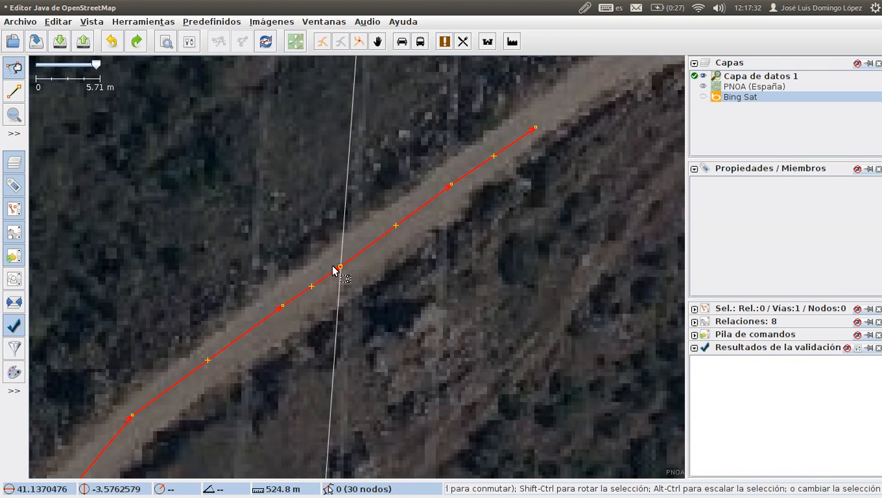
left_click(340, 267)
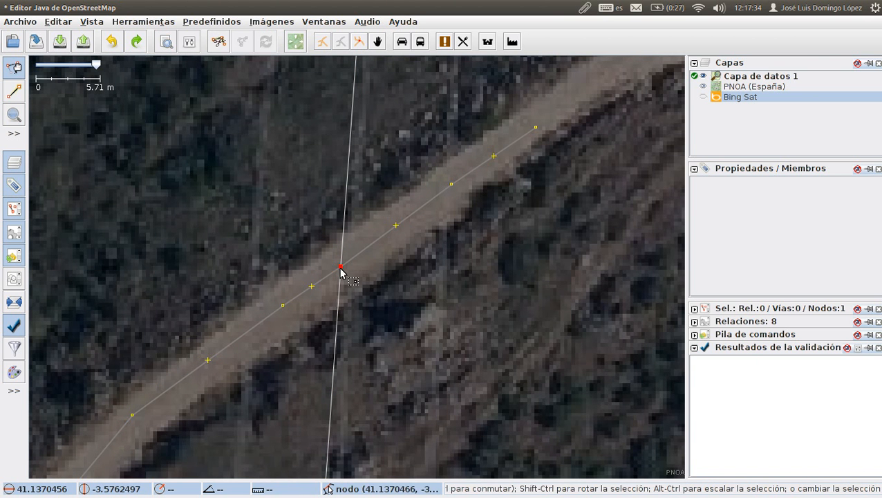
left_click(354, 252)
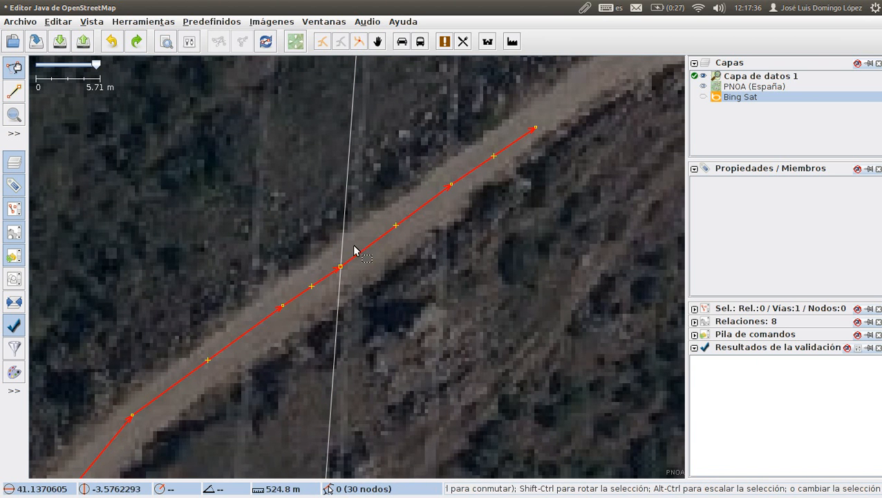
left_click(348, 194)
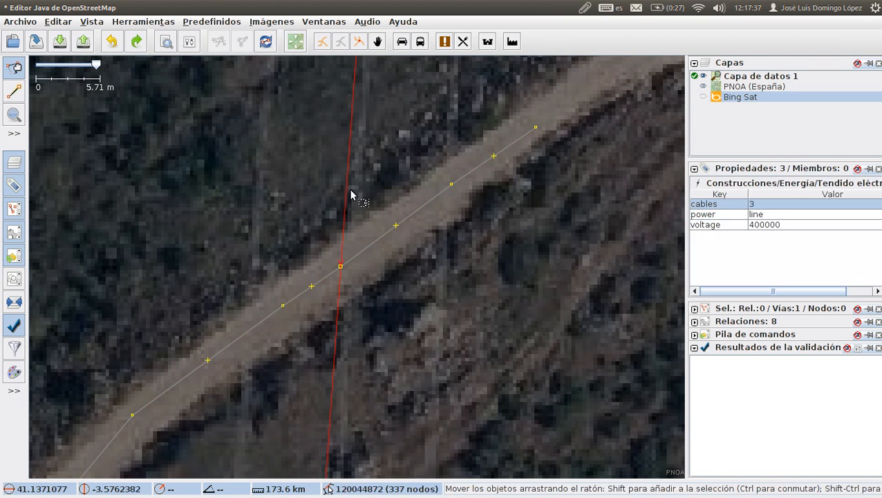
Step: Shift the shared crossing node slightly once more, and undo the shift
left_click(340, 268)
mouse_move(351, 273)
left_mouse_down()
mouse_move(335, 249)
mouse_move(370, 299)
mouse_move(417, 256)
mouse_move(355, 288)
mouse_move(338, 276)
left_mouse_up()
key("ctrl+z")
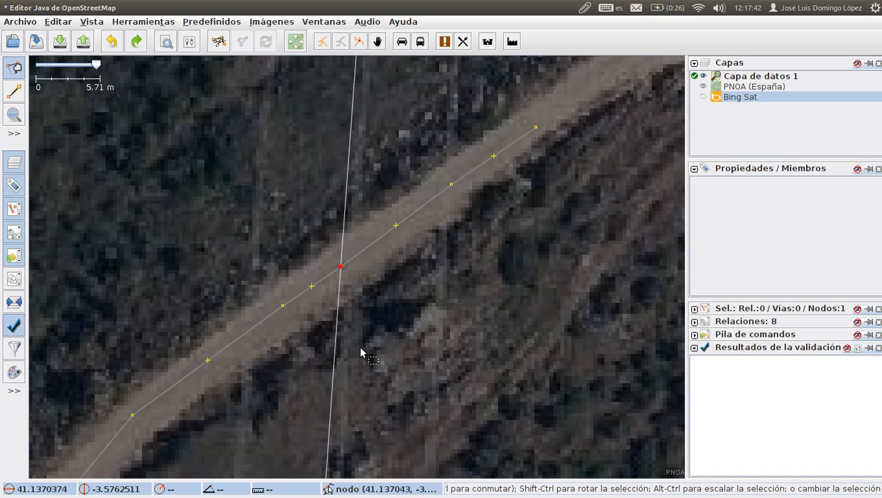
Step: Delete the node joining the track and the power line where they cross
left_click(363, 255)
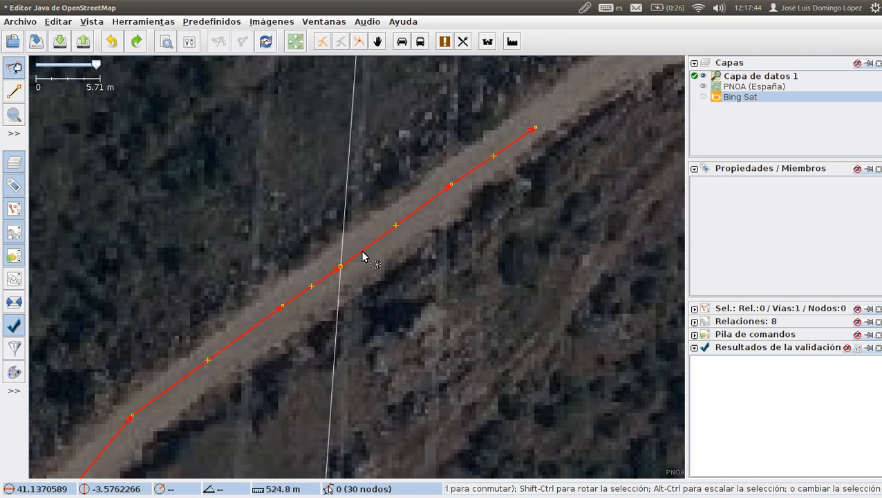
left_click(345, 238)
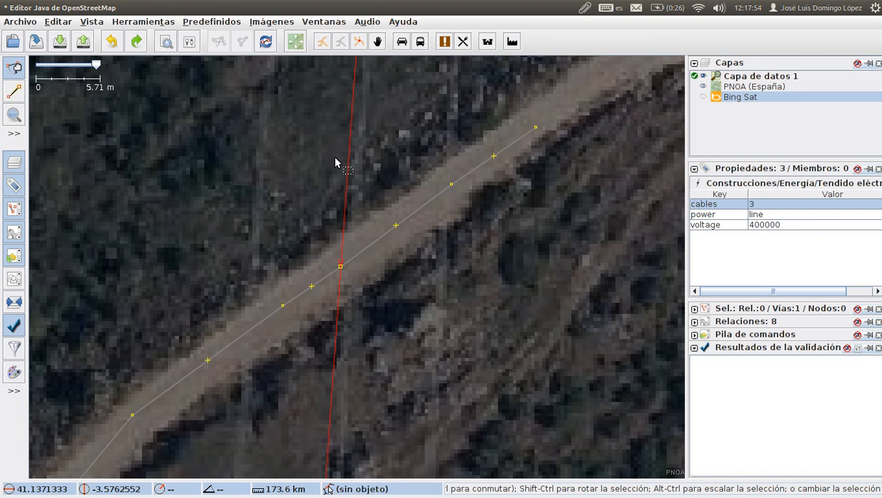
left_click(340, 267)
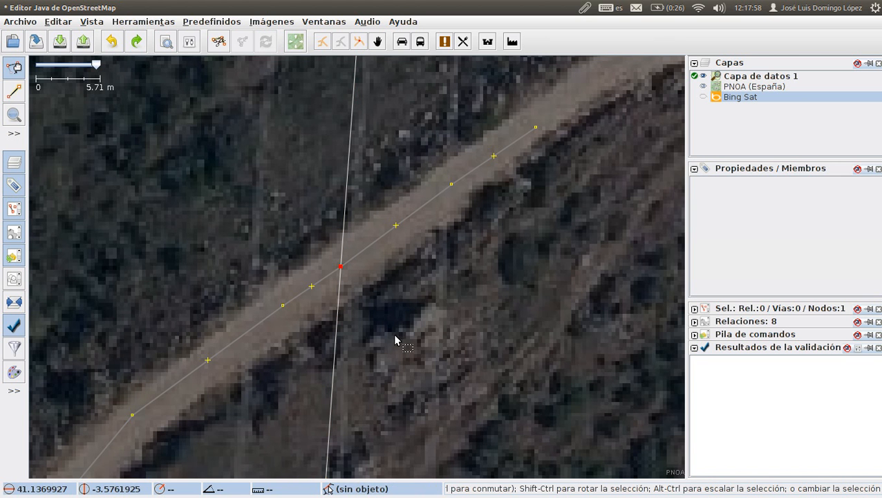
key("Delete")
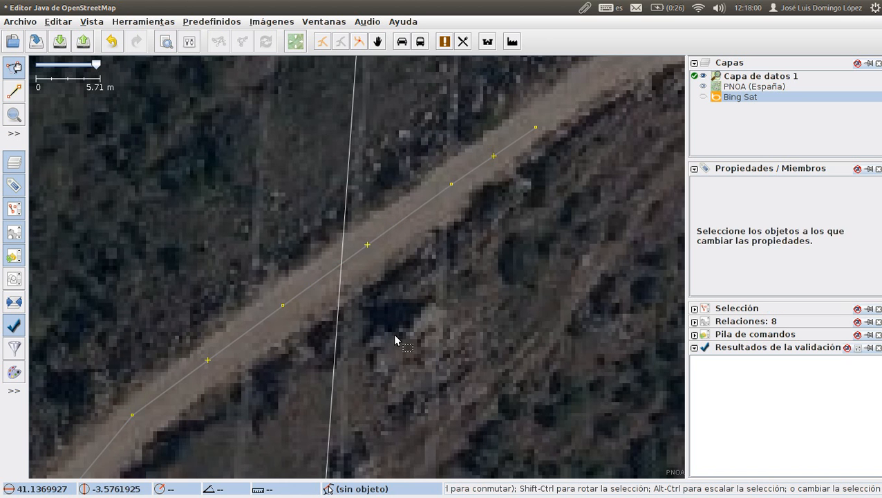
Step: Select the track and the power line separately to check that they cross without a common node
left_click(389, 230)
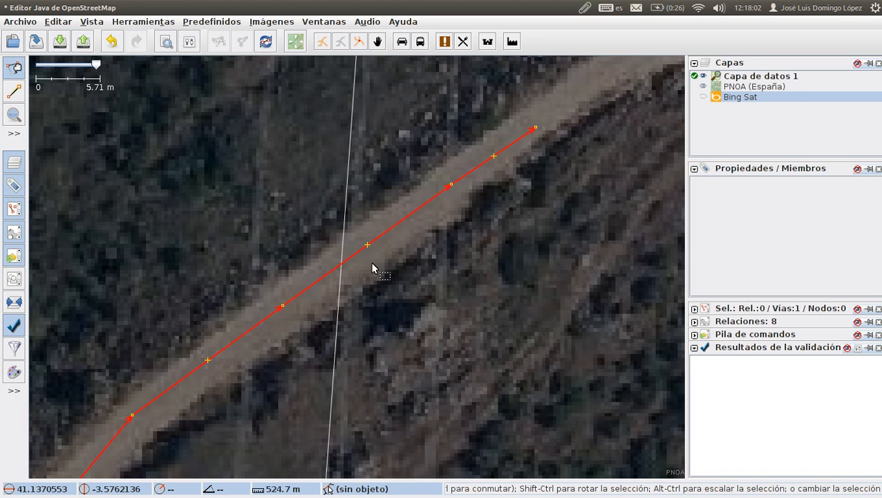
left_click(338, 289)
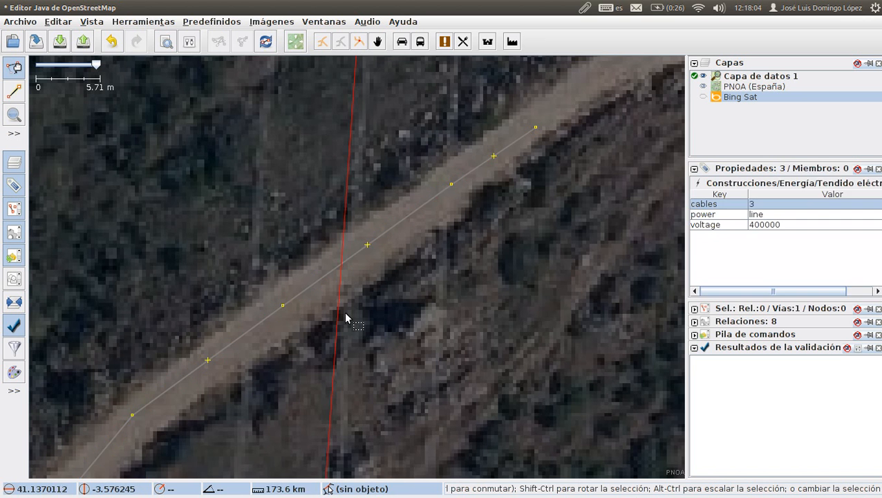
left_click(350, 258)
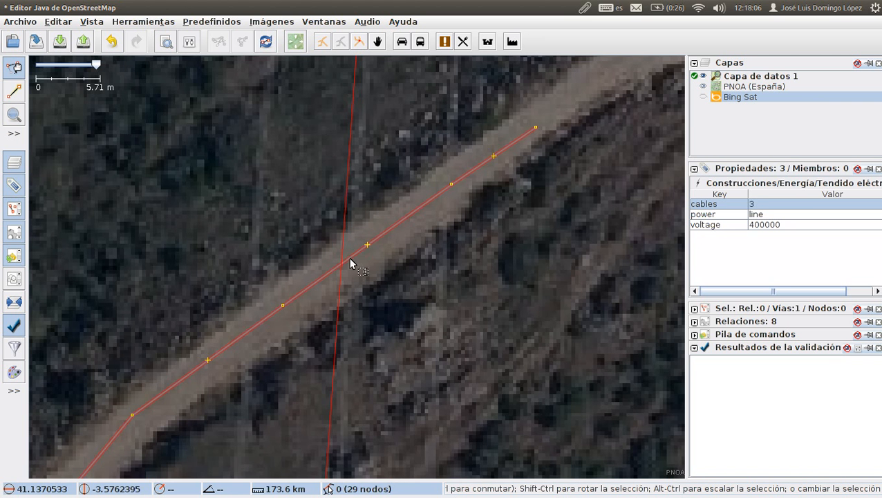
Step: Resume drawing the track from its end node beyond the power line and trace it northeast into the bend
scroll(385, 375, "down", 3)
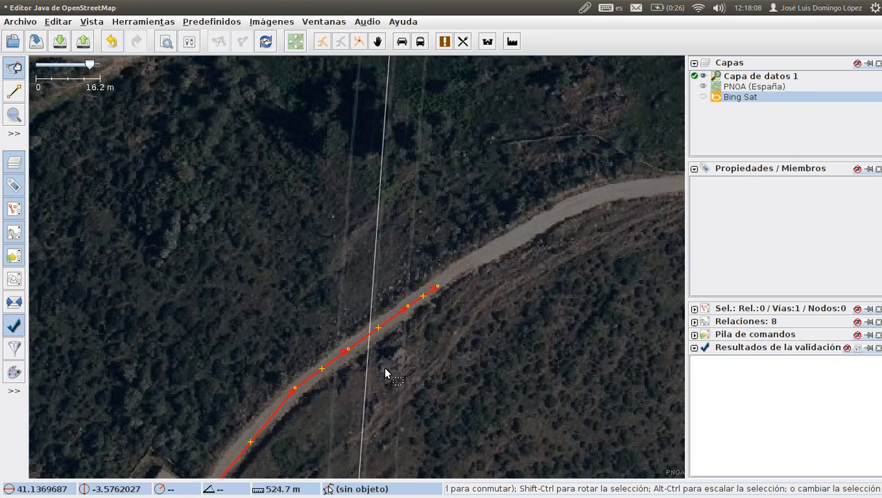
left_click_drag(446, 289, 415, 202)
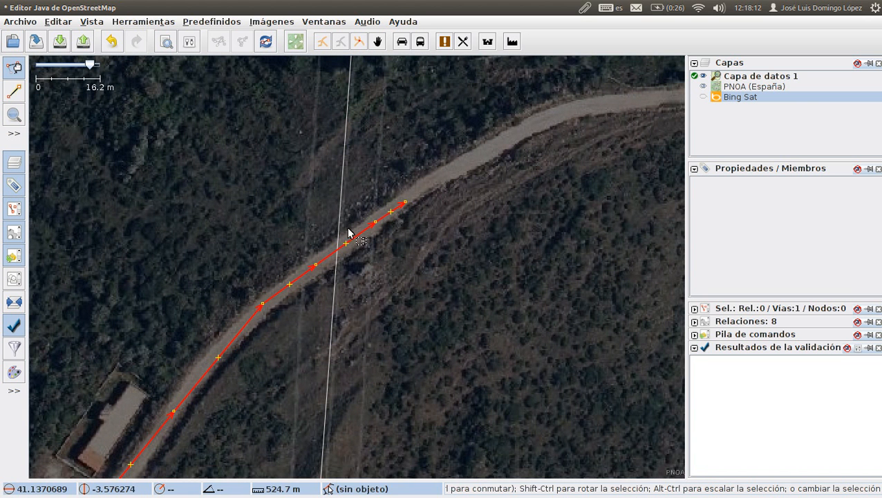
left_click(407, 201)
left_click_drag(417, 232, 304, 304)
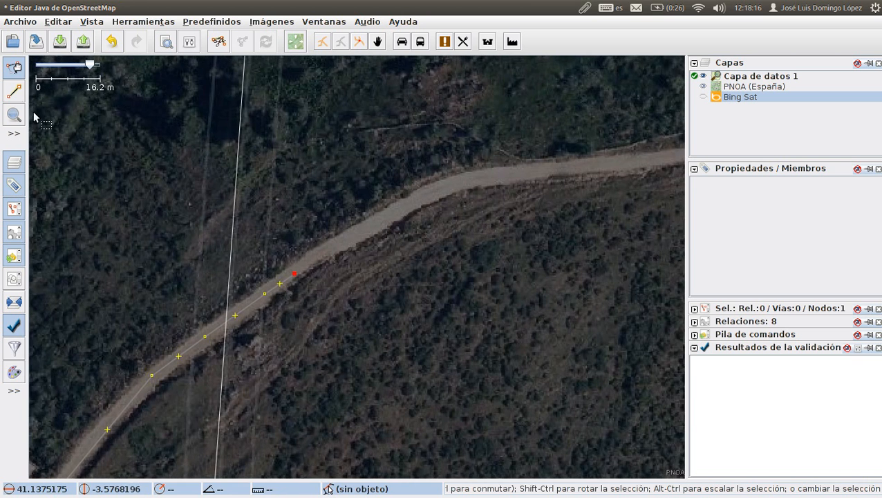
left_click(22, 91)
scroll(304, 223, "up", 1)
scroll(309, 225, "up", 1)
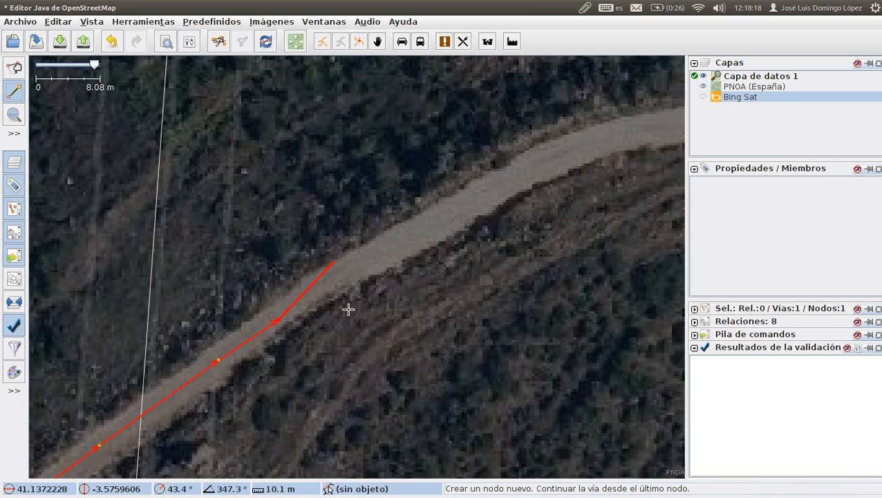
left_click(372, 256)
left_click(496, 182)
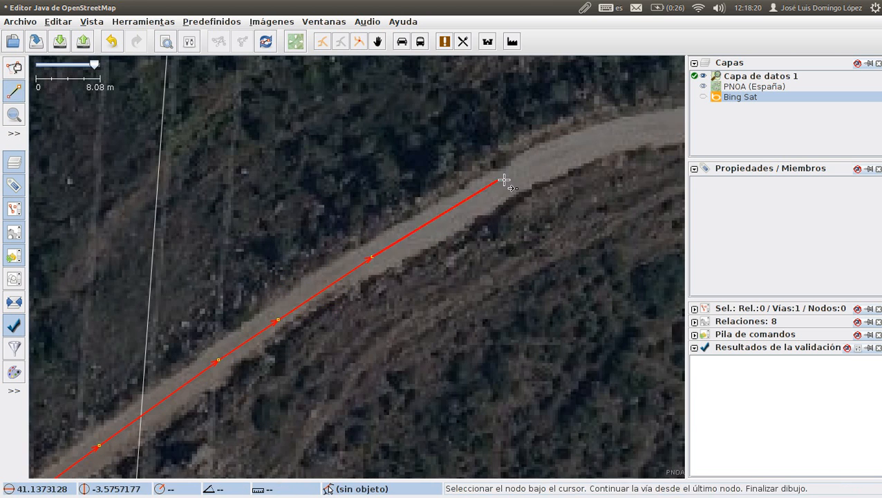
left_click(567, 149)
left_click_drag(563, 181, 88, 291)
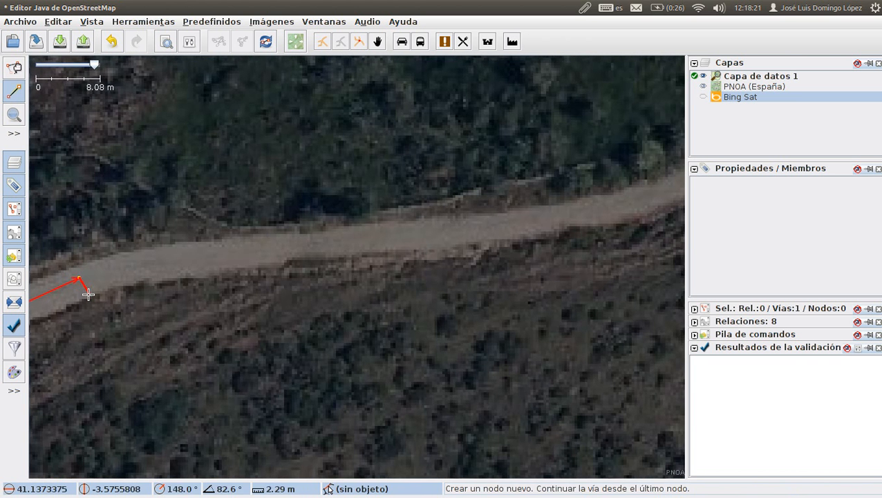
Step: Trace the track on eastward from the bend, adding nodes along its centre up to near the edge of the loaded PNOA imagery
left_click(228, 253)
left_click(420, 236)
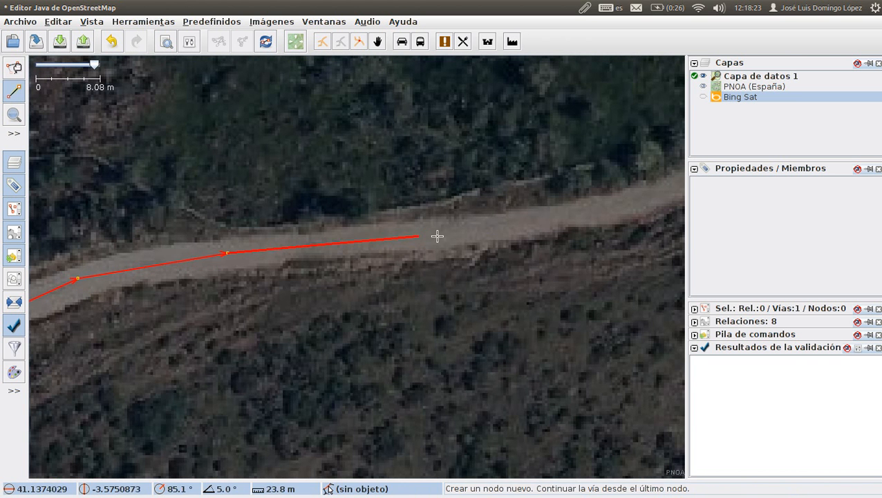
double_click(573, 218)
left_click_drag(338, 317, 255, 339)
scroll(255, 339, "down", 2)
left_click(312, 320)
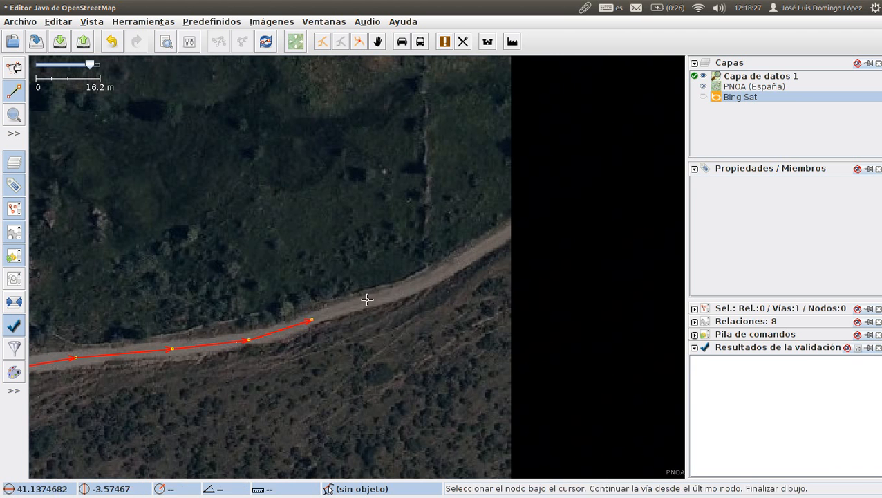
left_click(404, 291)
left_click(458, 264)
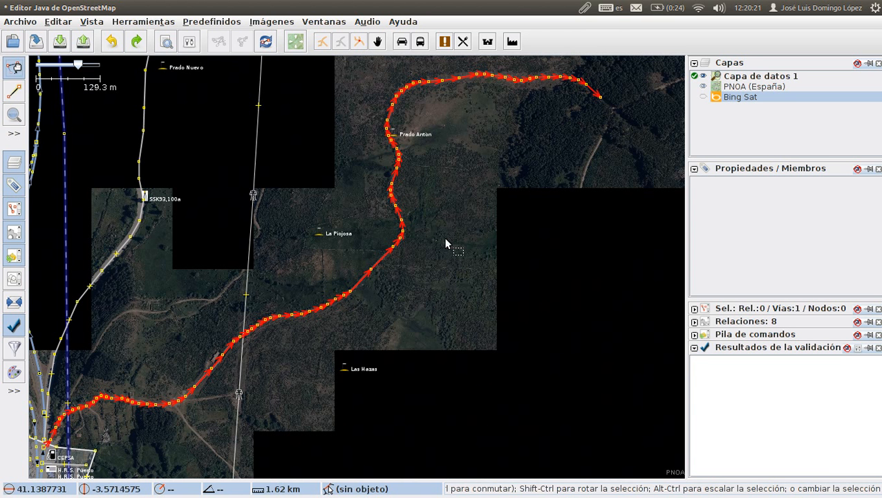
Step: Select the complete traced track and examine its first section northeast of the CEPSA station up close
left_click(384, 334)
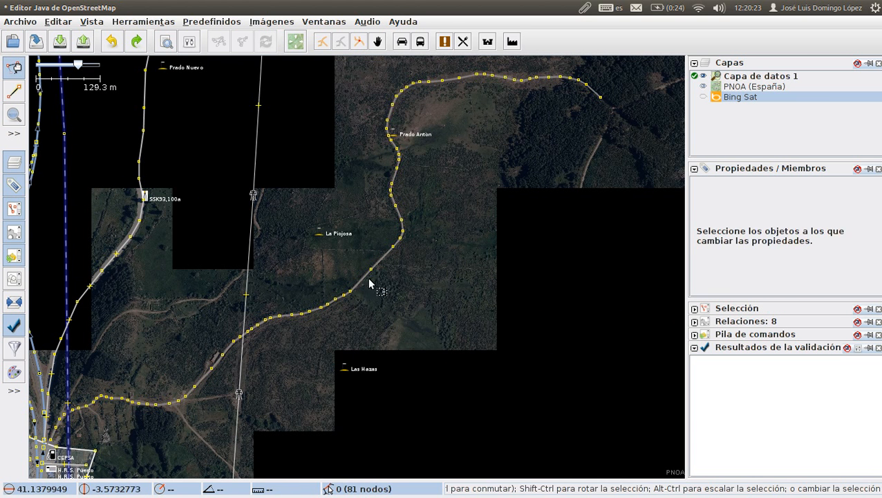
left_click(381, 261)
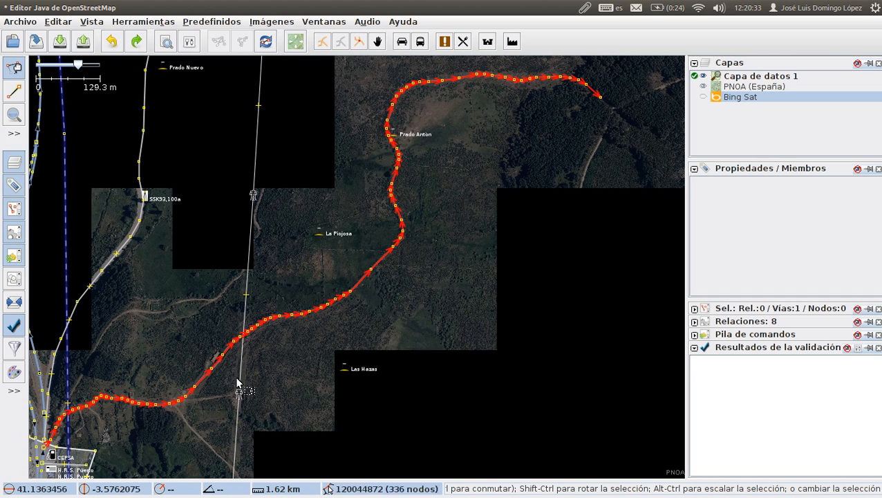
key("ctrl+Left")
key("ctrl+Down")
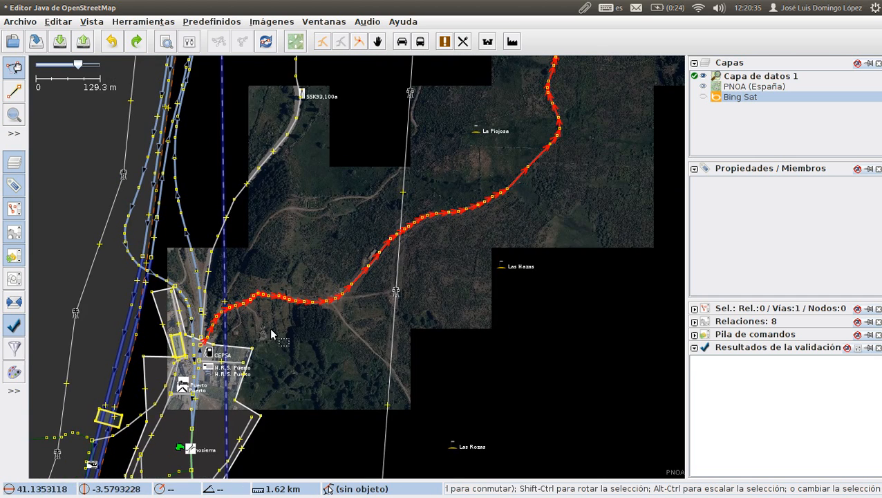
scroll(223, 325, "up", 6)
left_click_drag(378, 200, 457, 433)
left_click_drag(557, 258, 360, 374)
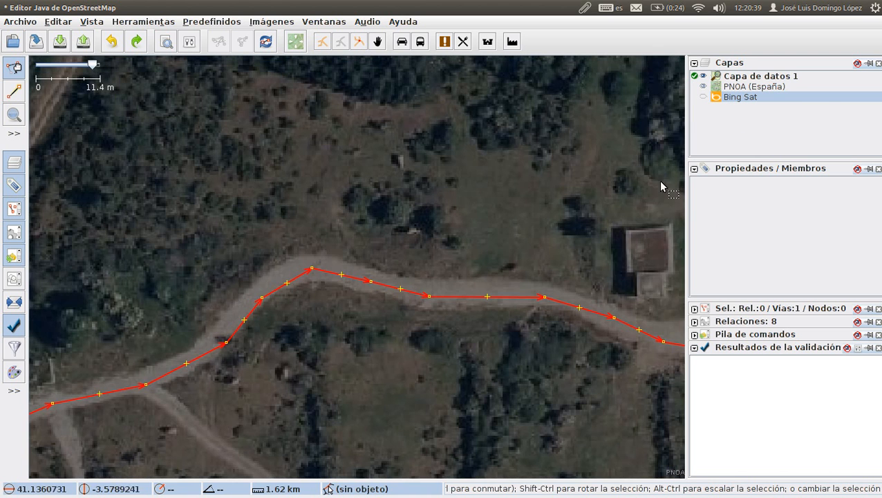
Step: Hide the Capa de datos 1 layer and follow the track northeast and north on the bare PNOA imagery
left_click(706, 78)
left_click(705, 77)
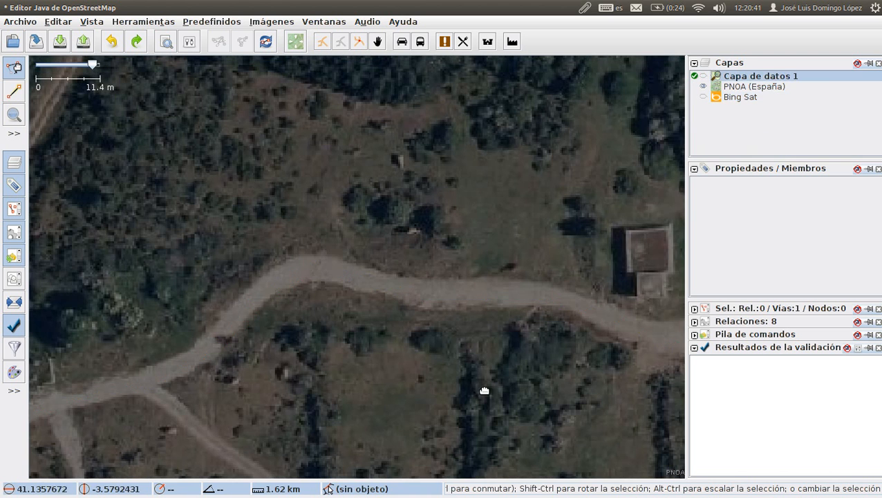
left_click_drag(483, 344, 191, 366)
scroll(190, 360, "down", 1)
left_click_drag(412, 363, 250, 400)
left_click_drag(523, 156, 275, 380)
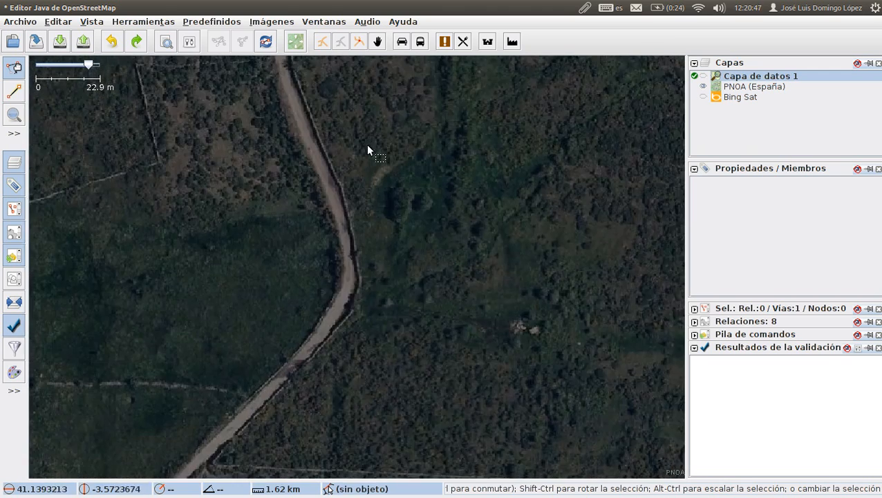
left_click_drag(366, 148, 392, 382)
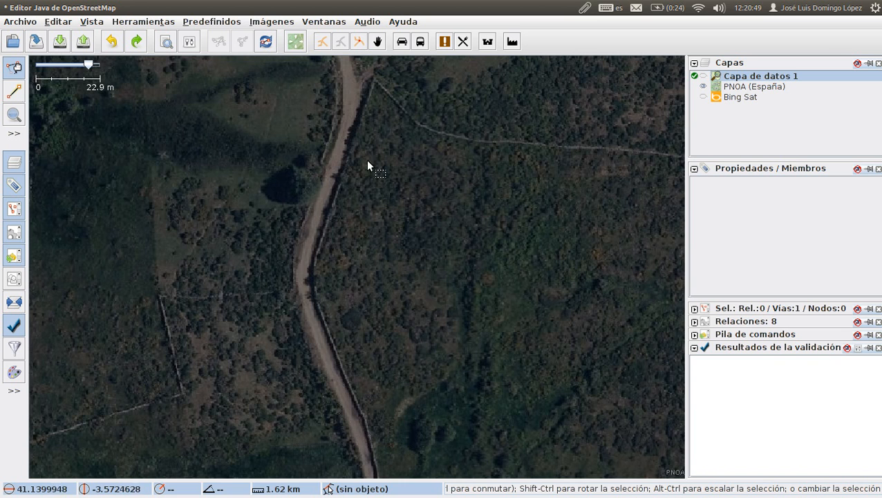
Step: Follow the dirt track south on the bare PNOA imagery and show the Capa de datos 1 layer again
left_click_drag(367, 185, 429, 401)
left_click_drag(339, 287, 458, 89)
left_click(703, 76)
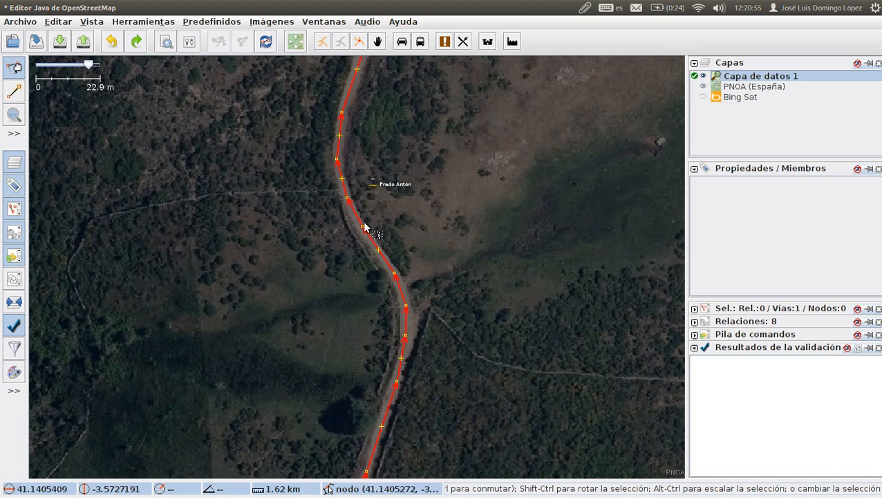
Step: Select the whole traced track near Prado Antón and add the tag highway=track
left_click(362, 227)
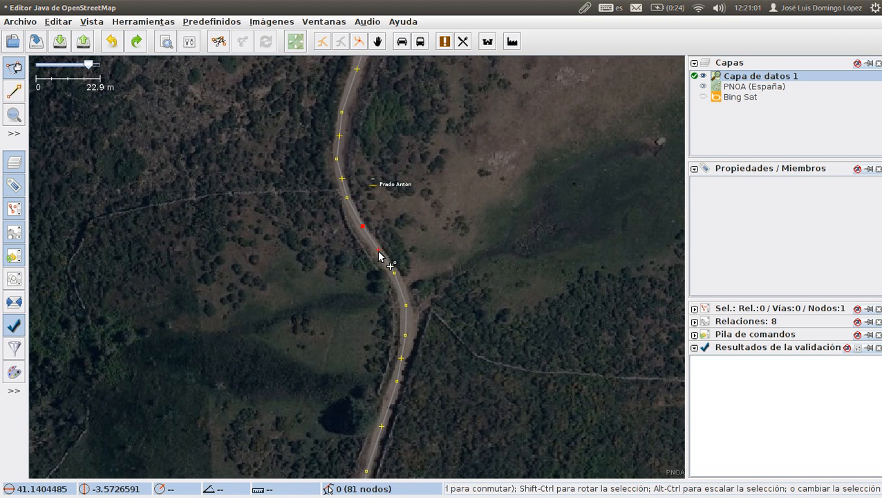
left_click(379, 256)
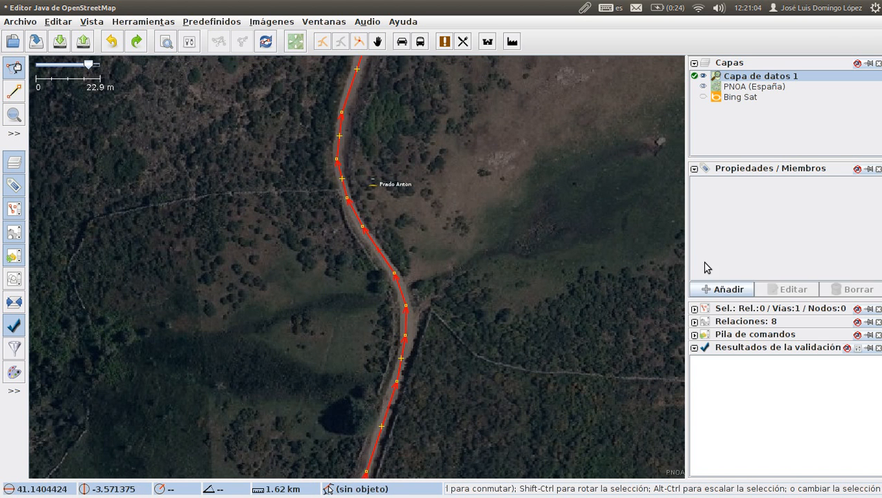
left_click(722, 288)
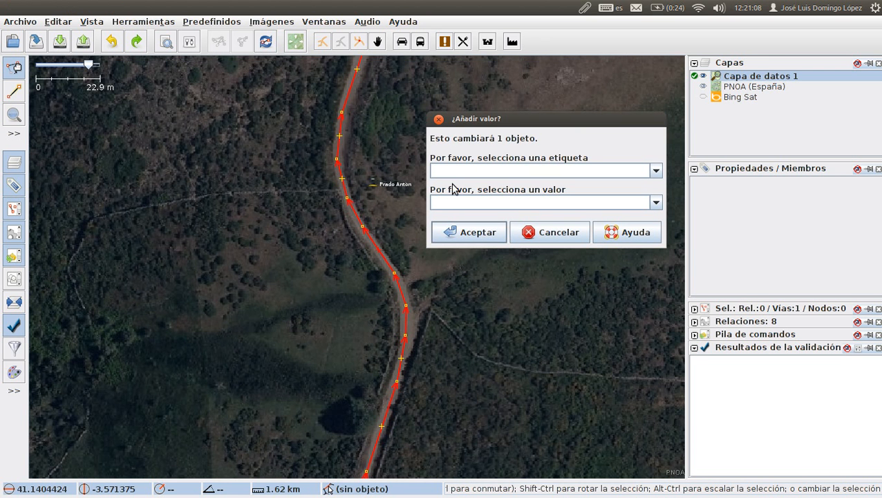
type("highway")
key("Tab")
type("t")
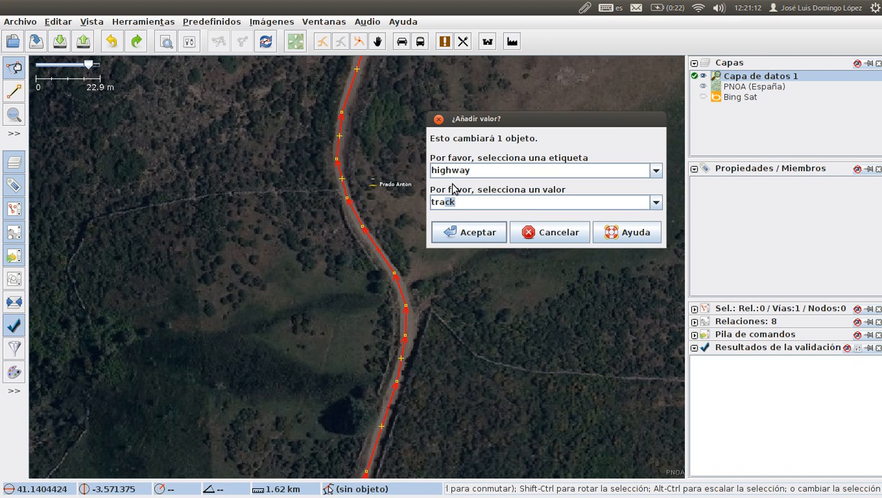
key("Return")
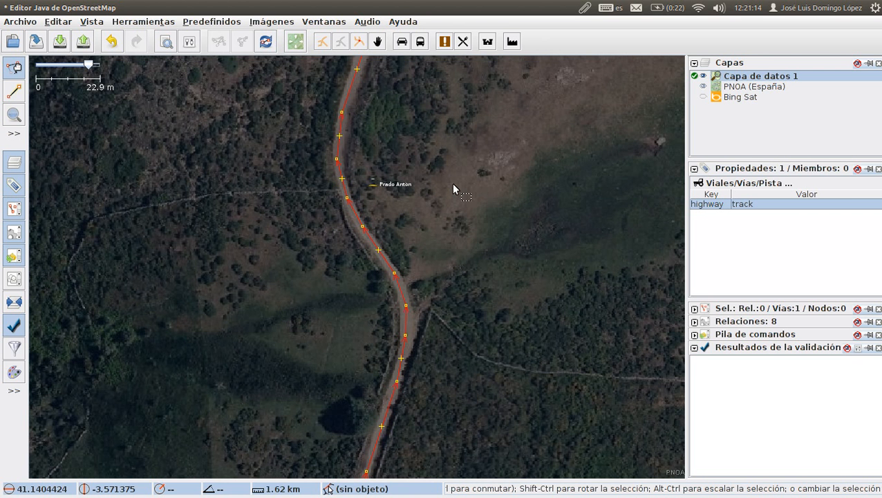
Step: Widen the tag table's key column and add the tag source=pnoa to the track
mouse_move(722, 199)
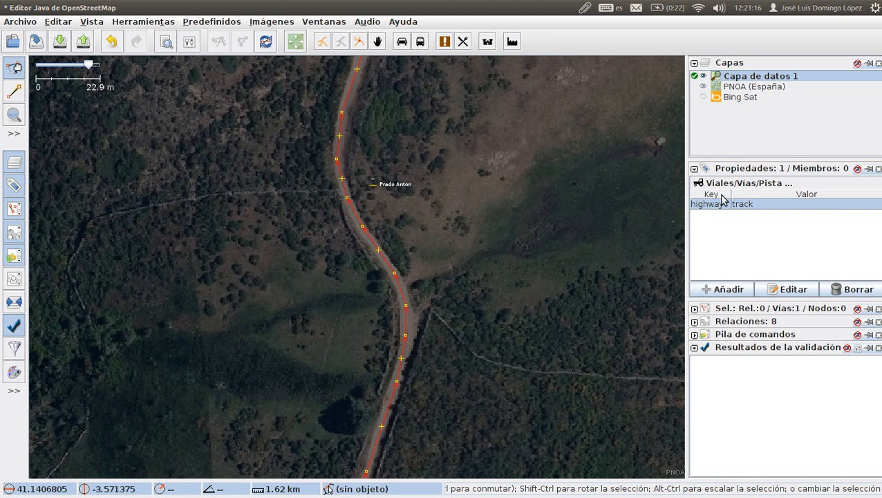
left_click_drag(727, 197, 750, 193)
left_click(753, 88)
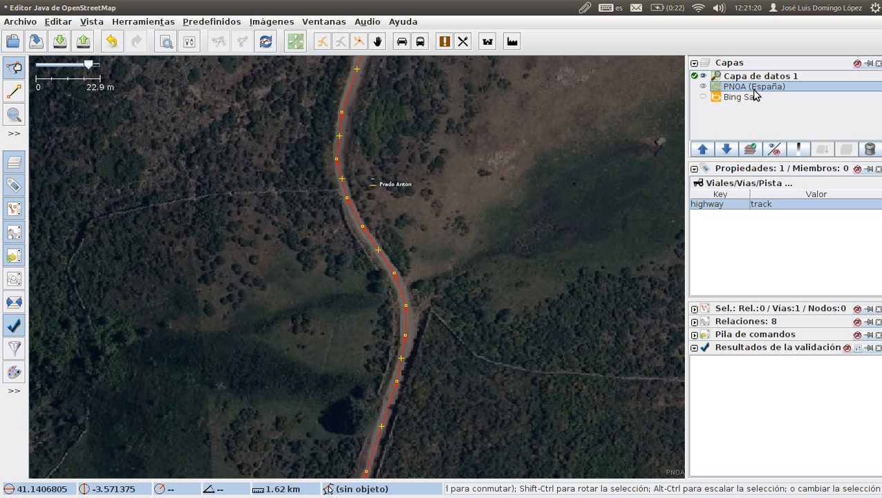
mouse_move(727, 167)
left_click(731, 250)
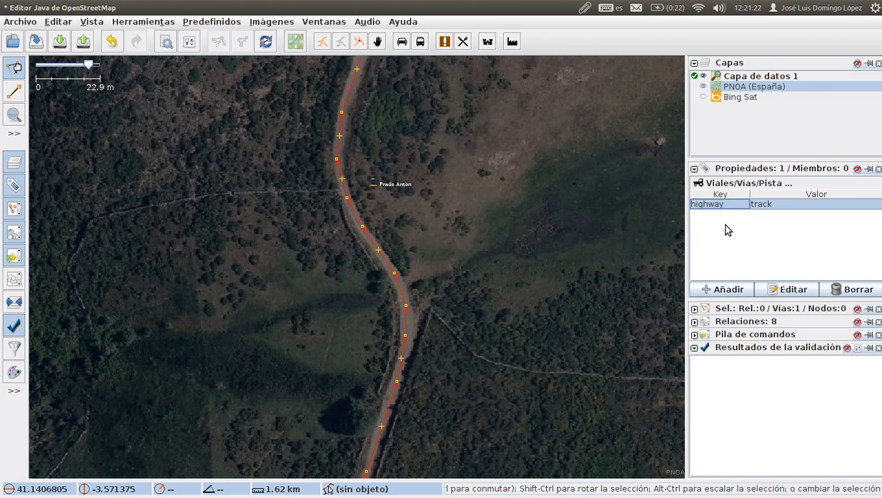
left_click(724, 289)
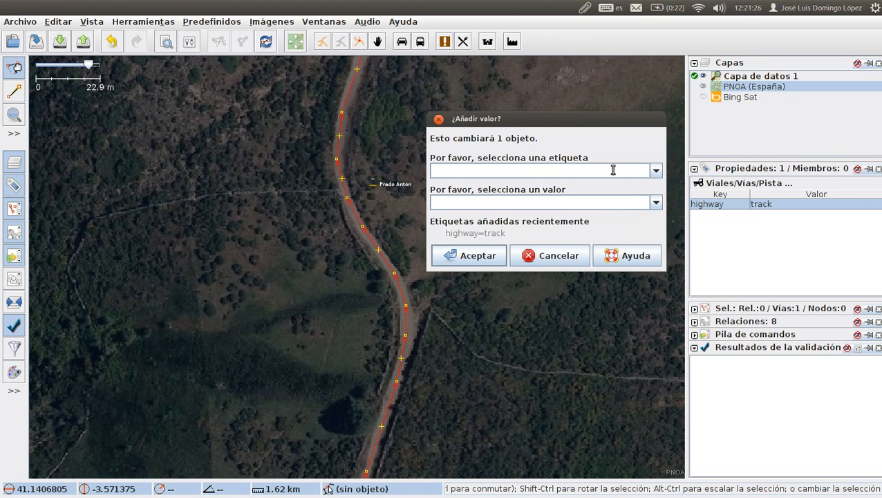
type("source")
key("Return")
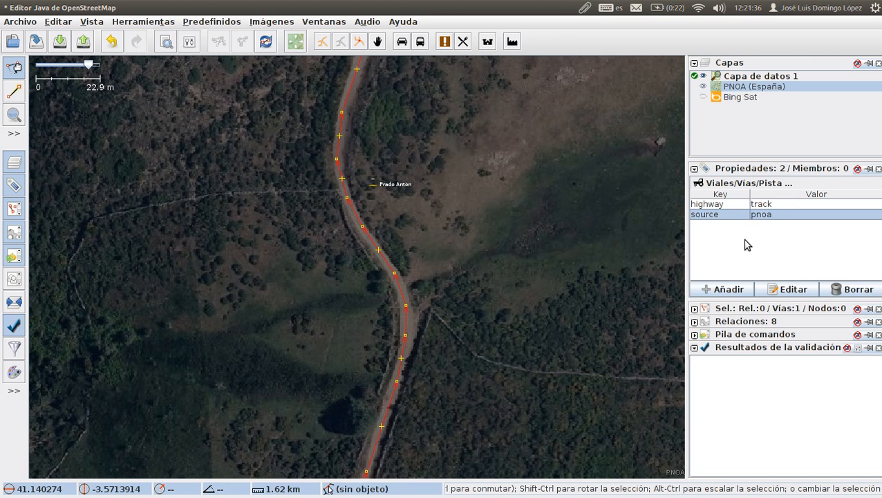
Step: Reselect the traced track and add the tag surface=dirt to it
left_click(358, 253)
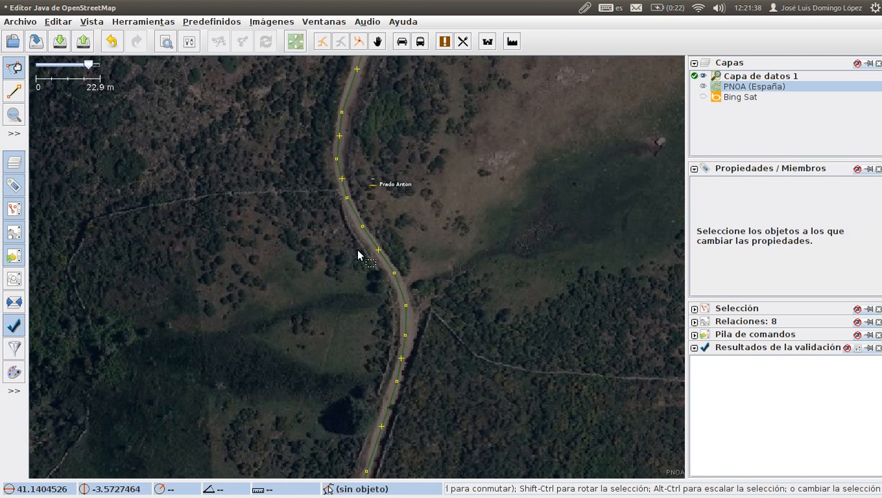
scroll(358, 252, "up", 3)
scroll(389, 263, "down", 3)
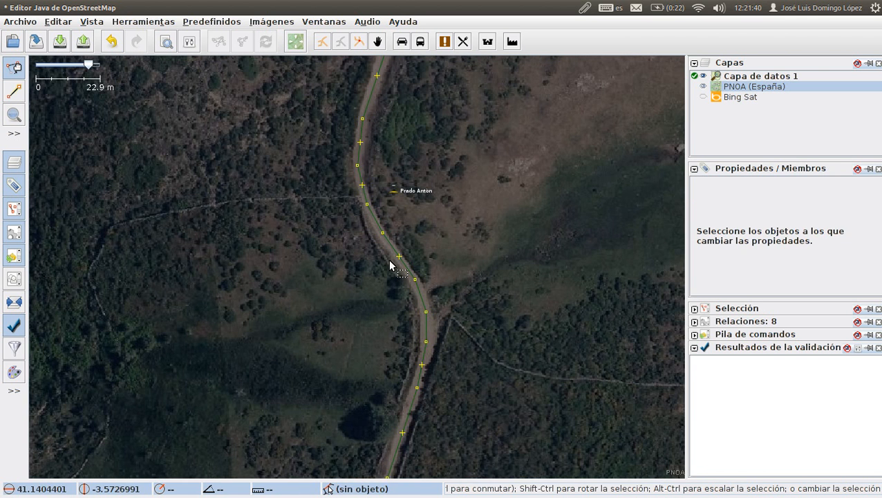
left_click(389, 263)
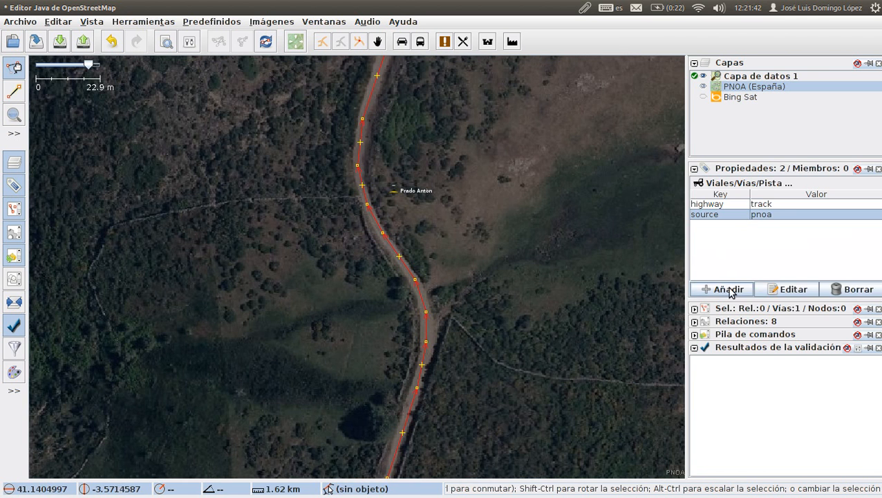
left_click(723, 290)
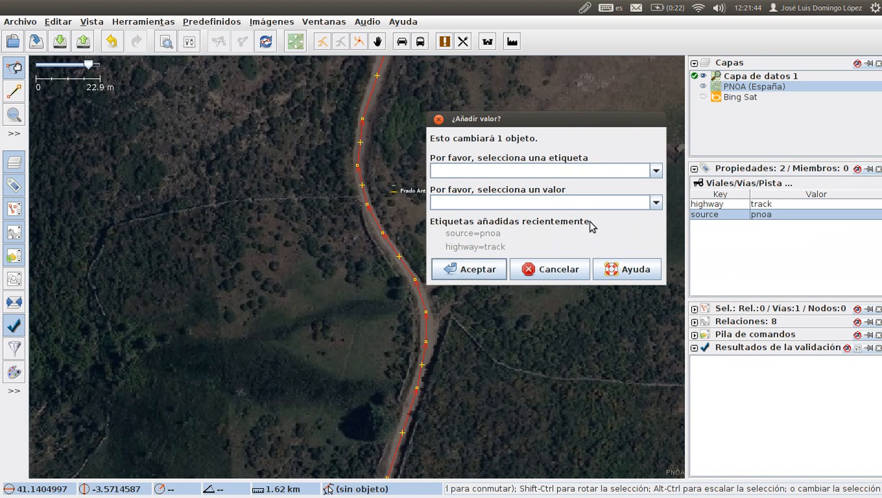
type("surface")
key("Tab")
type("dirt")
key("Return")
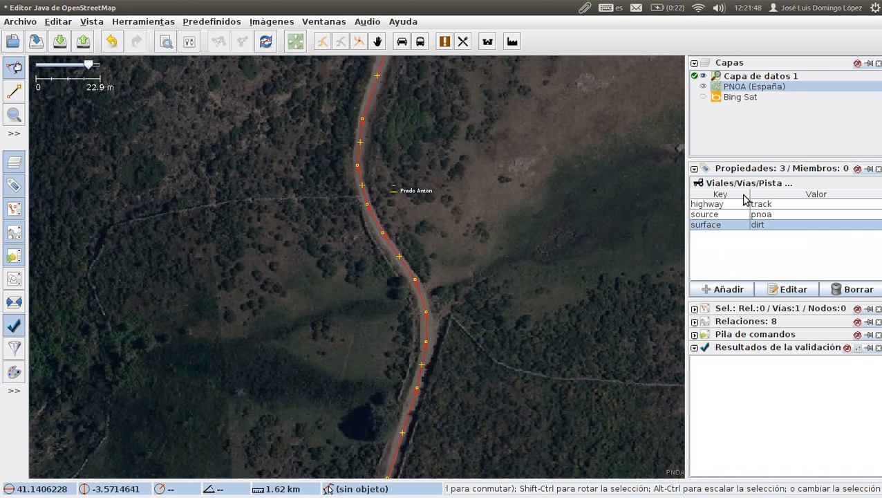
Step: Follow the tagged track back southwest to its start by the CEPSA station, checking its course and tags
left_click(491, 320)
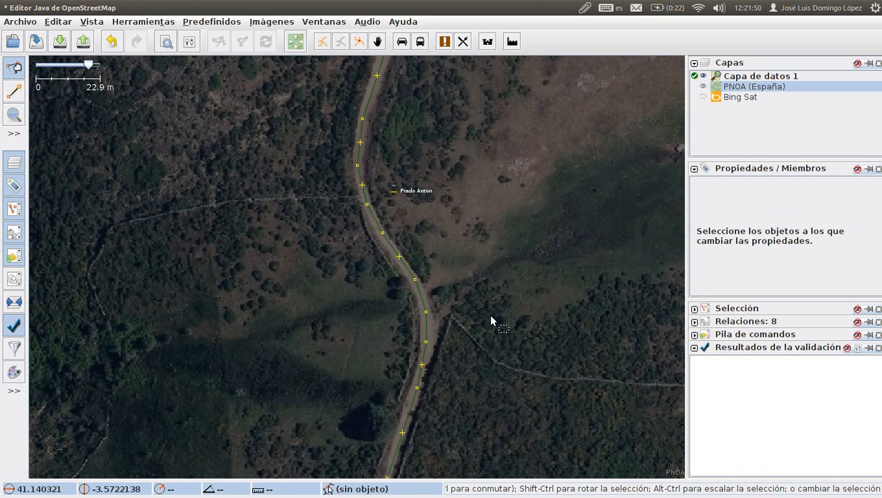
scroll(468, 349, "down", 1)
left_click_drag(469, 349, 443, 189)
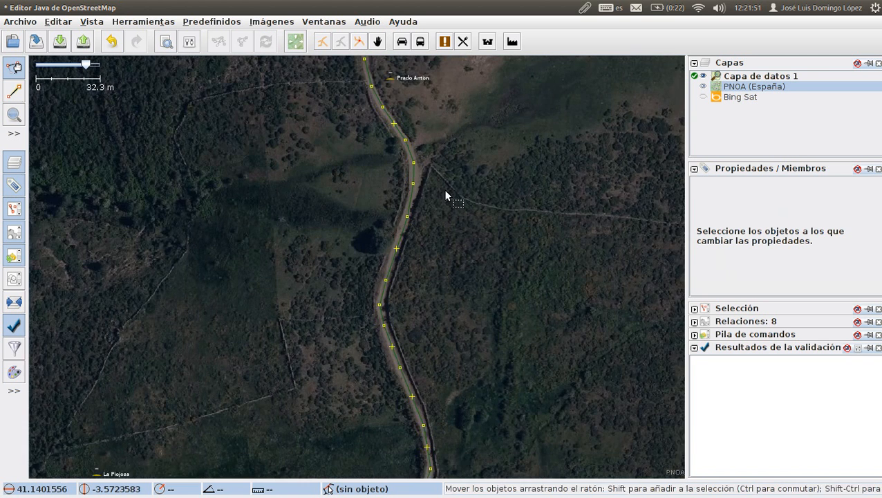
left_click_drag(460, 325, 420, 300)
left_click_drag(418, 332, 457, 243)
left_click(353, 277)
left_click_drag(394, 343, 513, 228)
scroll(465, 276, "down", 2)
left_click_drag(543, 270, 699, 166)
left_click_drag(388, 359, 516, 285)
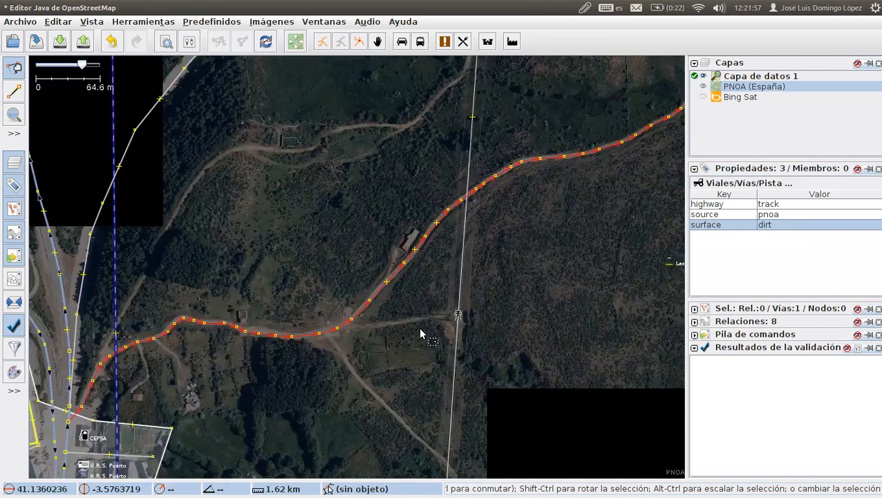
left_click_drag(228, 395, 459, 263)
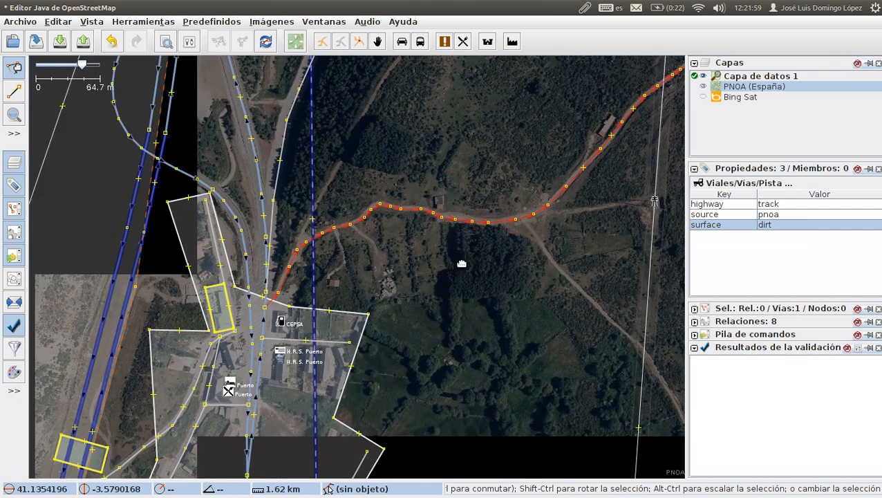
scroll(458, 264, "up", 2)
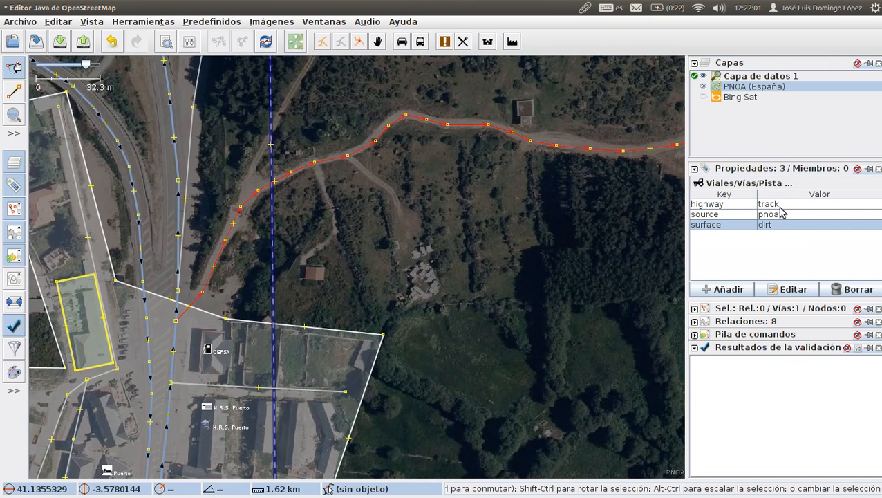
left_click_drag(362, 251, 472, 233)
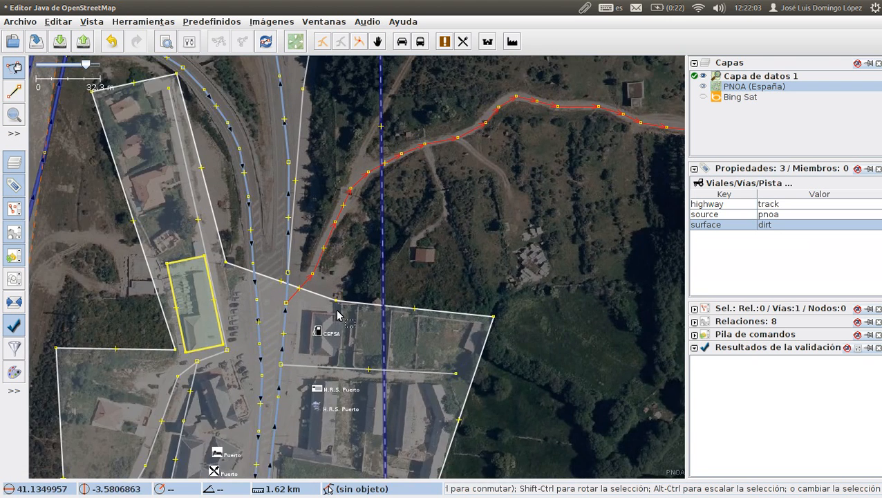
Step: Move the track's start node on the road beside the CEPSA station to test the connection, and undo the move
scroll(336, 311, "up", 2)
scroll(332, 314, "up", 1)
left_click_drag(242, 300, 189, 285)
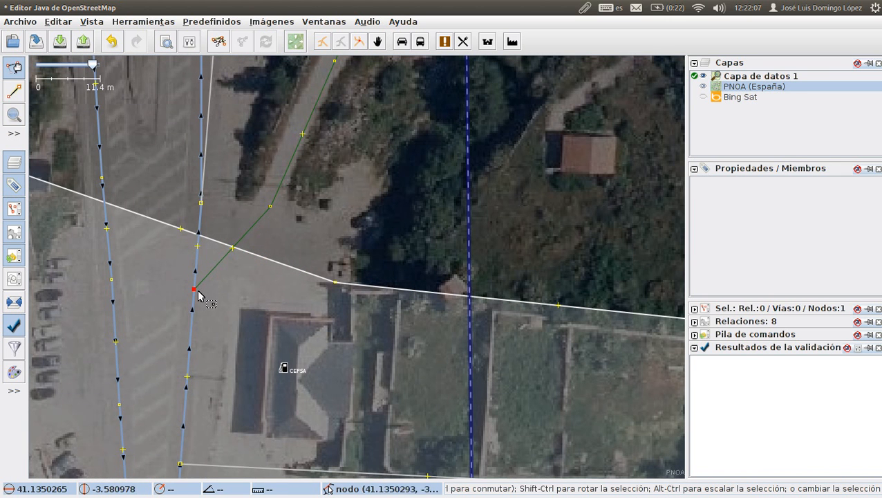
left_click_drag(198, 295, 216, 323)
key("ctrl+z")
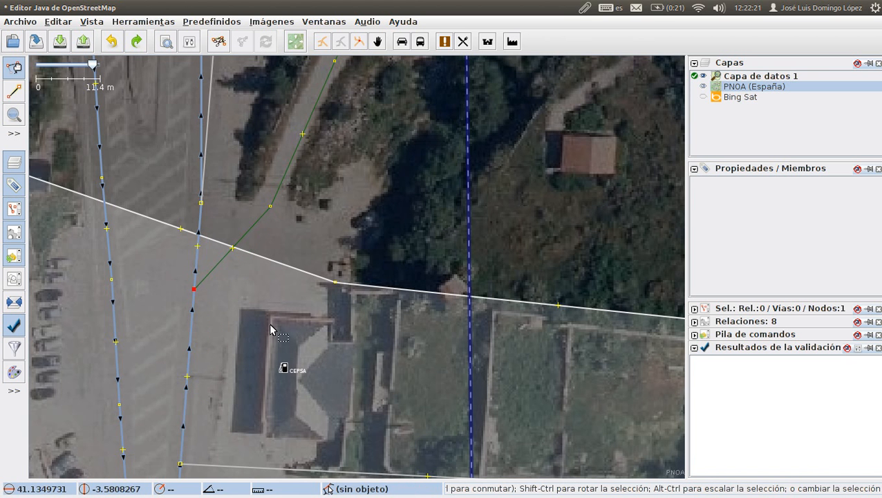
Step: Select the track and review its course northeast of the CEPSA station and its junction with the road
scroll(270, 329, "down", 1)
scroll(270, 329, "down", 1)
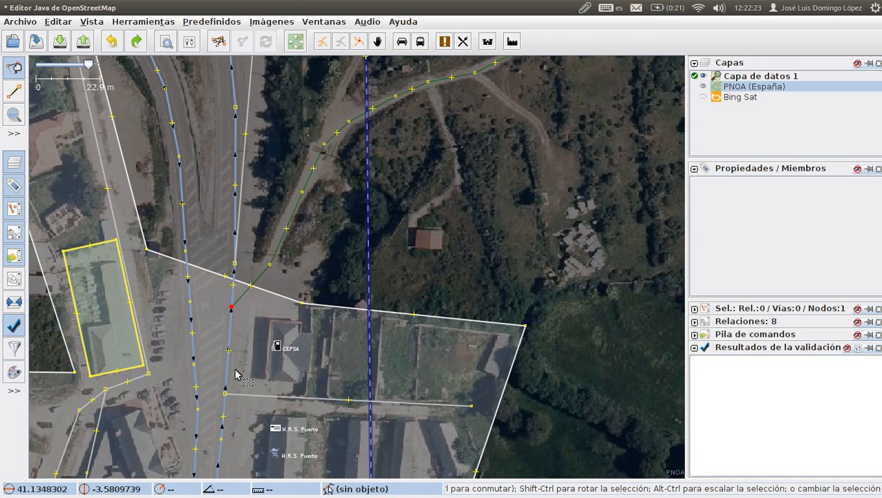
scroll(532, 154, "down", 1)
left_click_drag(544, 126, 302, 299)
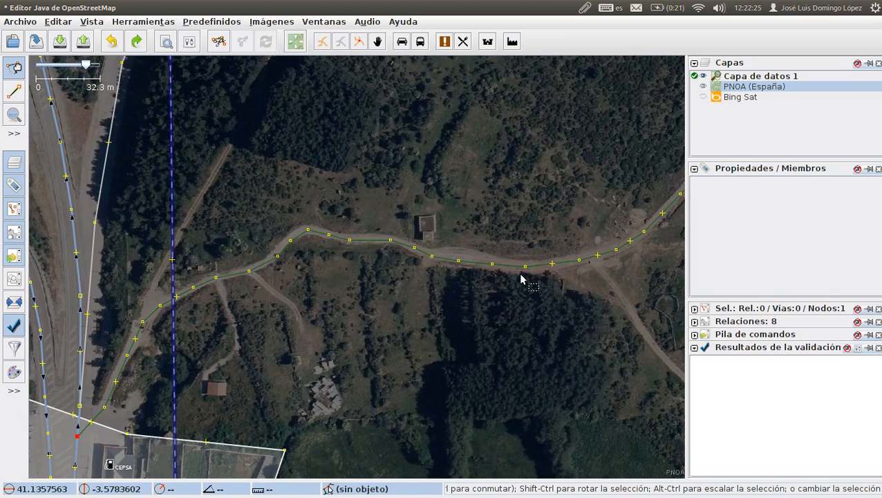
left_click(572, 262)
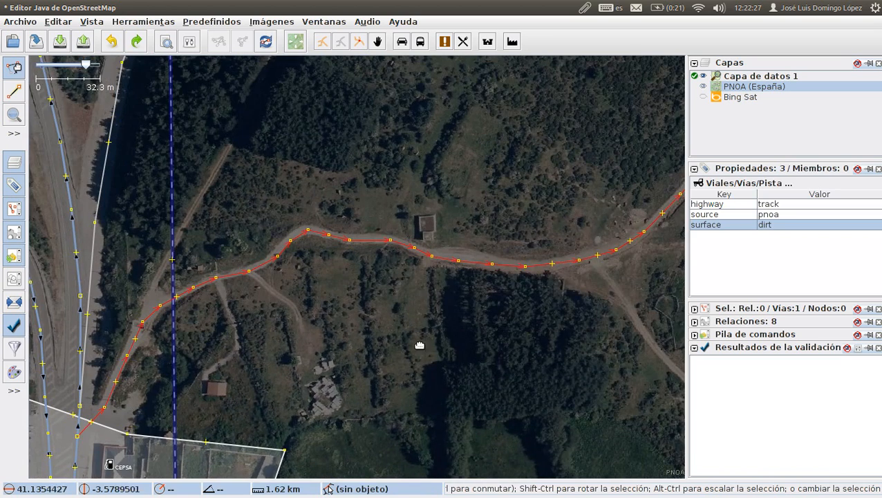
left_click_drag(419, 344, 559, 144)
scroll(245, 285, "up", 1)
Step: Select the road and the track in turn, shift their shared node slightly south, and undo the shift
left_click(202, 274)
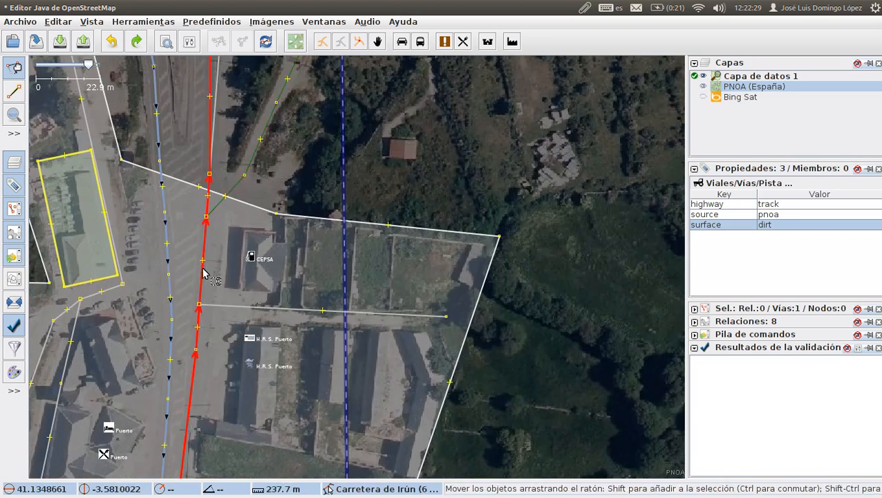
left_click(218, 210)
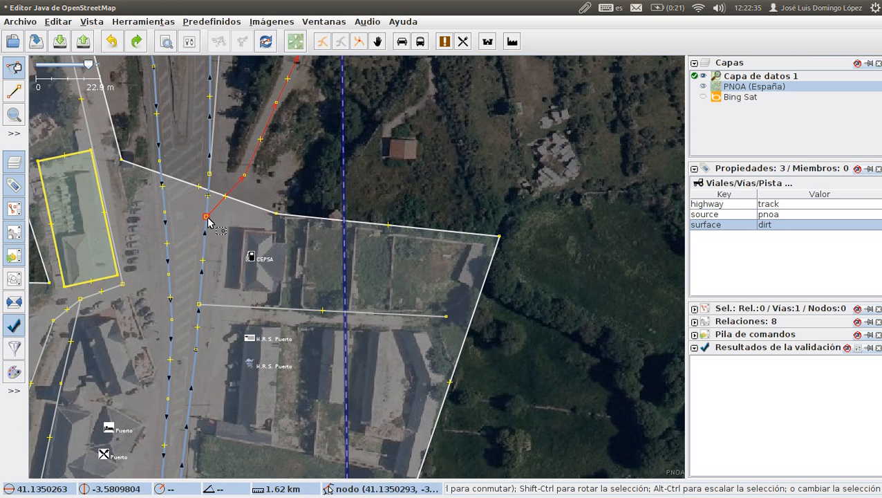
mouse_move(206, 221)
left_mouse_down()
mouse_move(218, 228)
mouse_move(204, 228)
left_mouse_up()
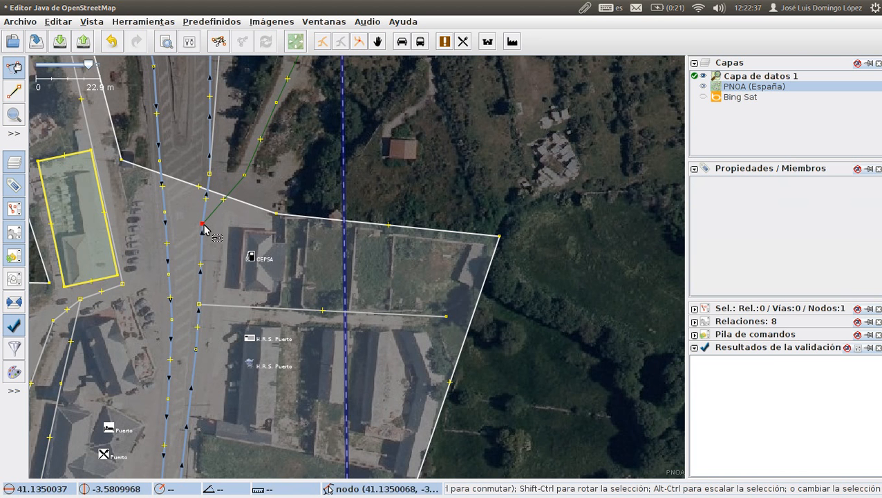
key("ctrl+z")
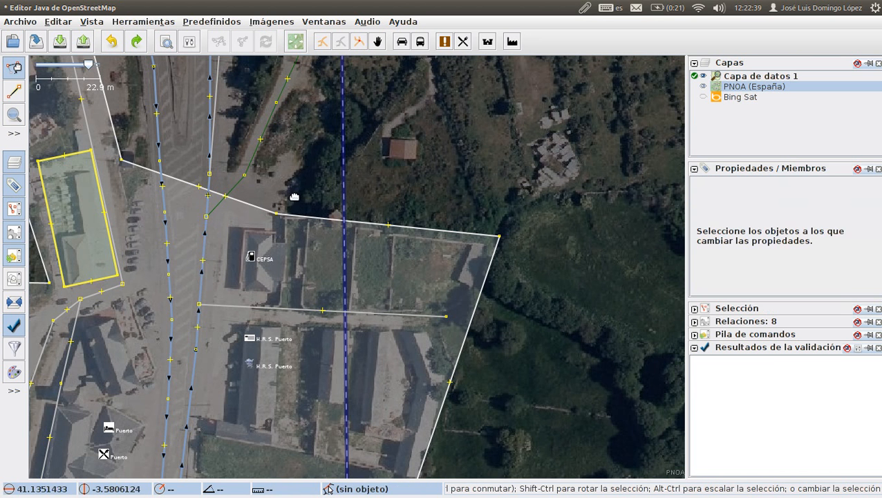
Step: Show the Bing Sat imagery instead of PNOA and move the track's node onto the cattle grid northeast of the CEPSA station
left_click_drag(291, 197, 305, 339)
scroll(380, 302, "down", 2)
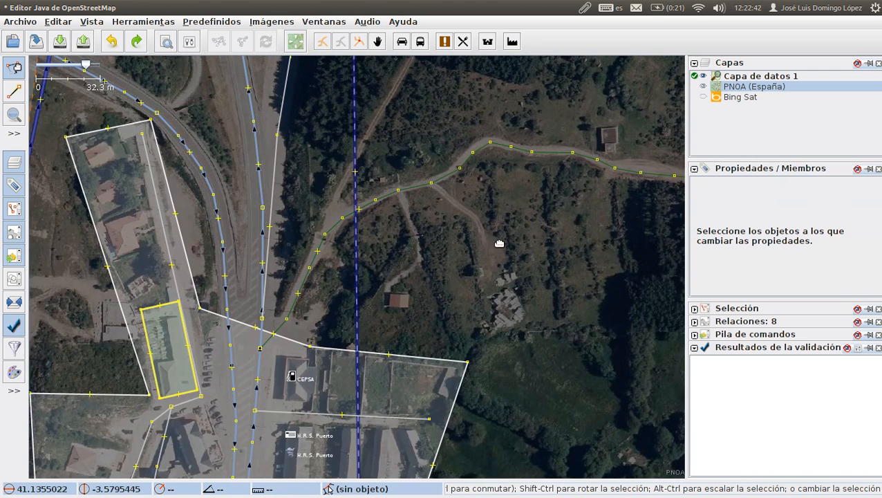
left_click_drag(500, 242, 472, 315)
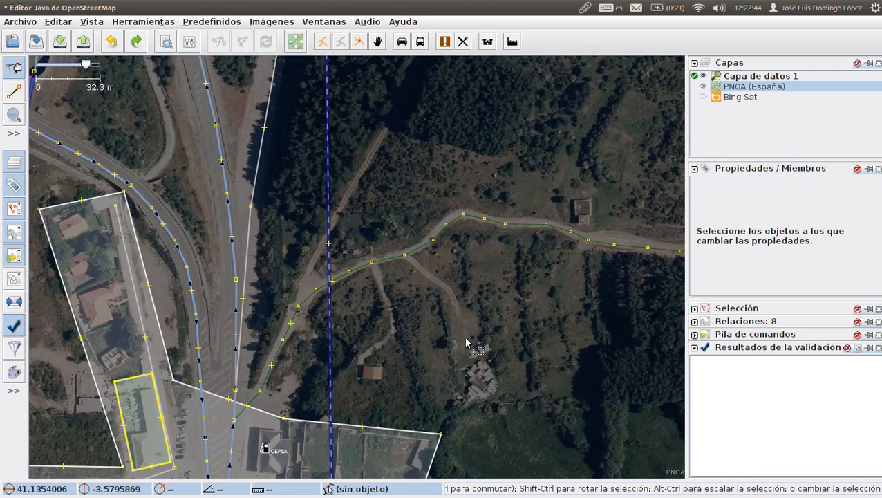
left_click_drag(366, 351, 492, 251)
scroll(468, 242, "up", 8)
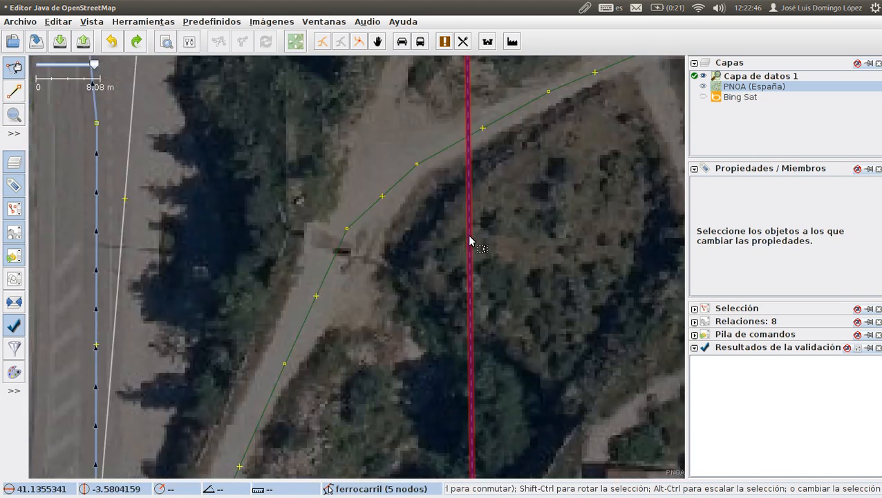
left_click(451, 248)
left_click(703, 86)
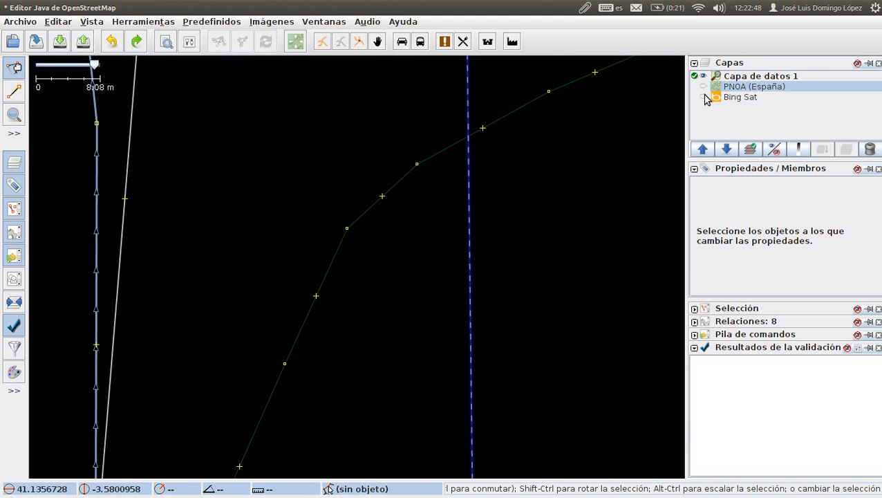
left_click(704, 97)
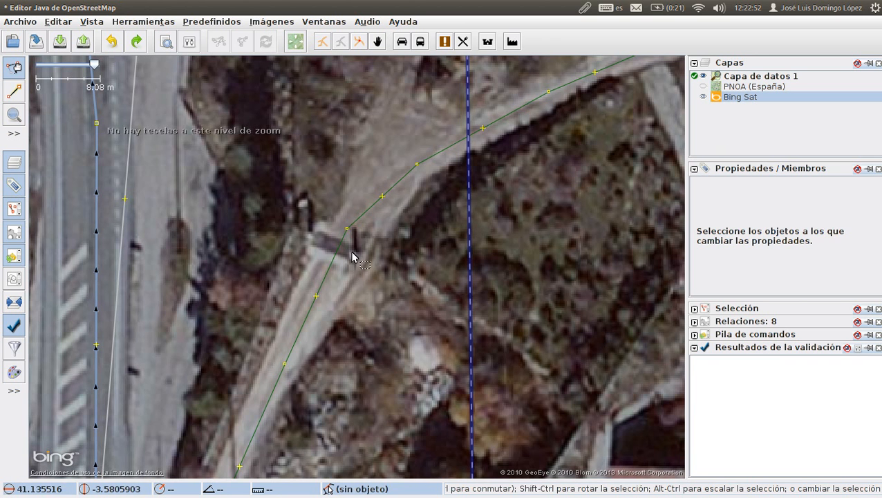
left_click_drag(349, 232, 336, 248)
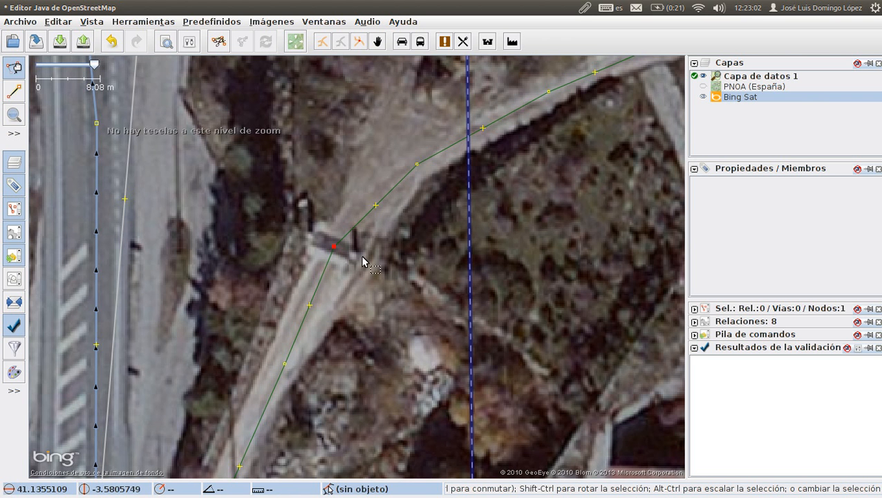
left_click(332, 228)
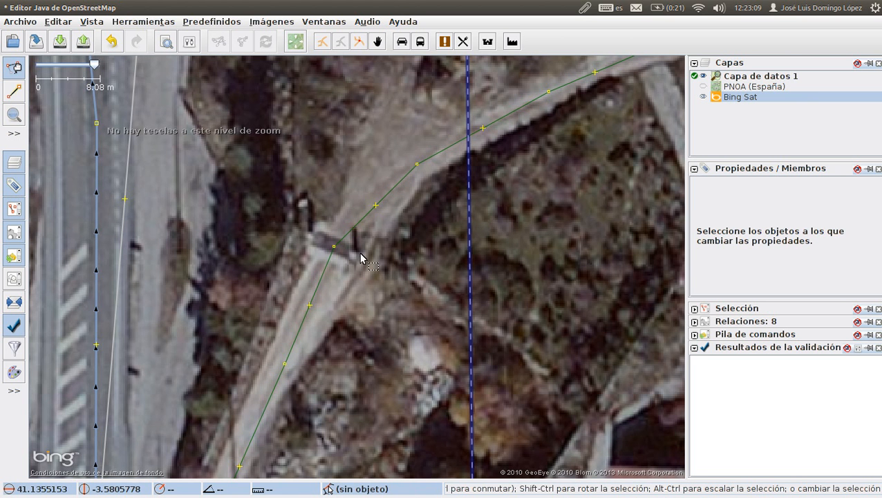
Step: Find the cattle grid preset (Barrera canadiense) by searching for "catt" and apply it to the track's node at the cattle grid
left_click(336, 248)
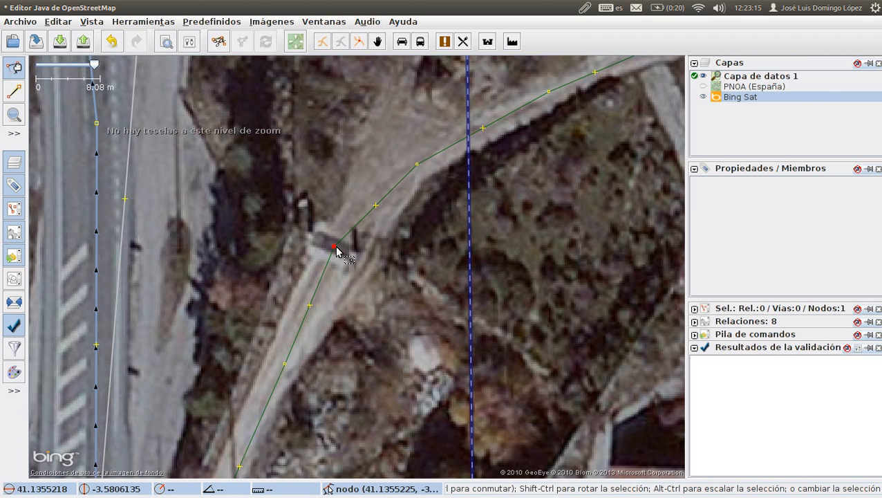
scroll(339, 241, "down", 1)
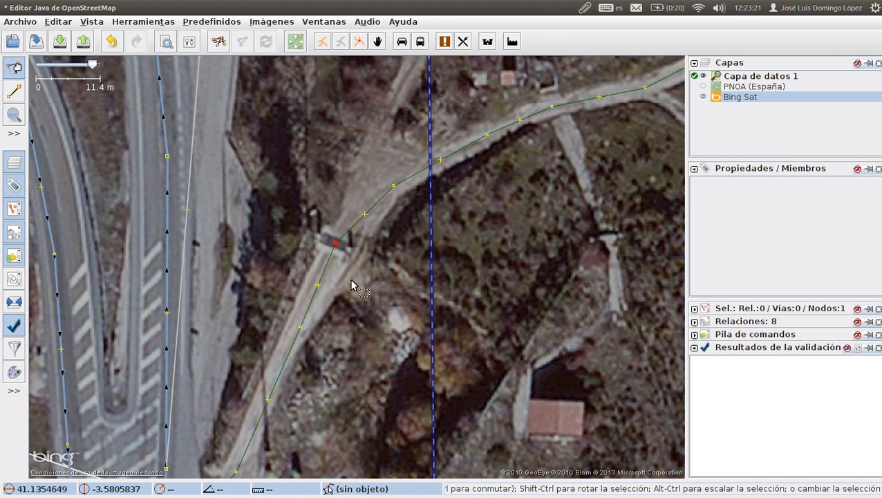
left_click(213, 22)
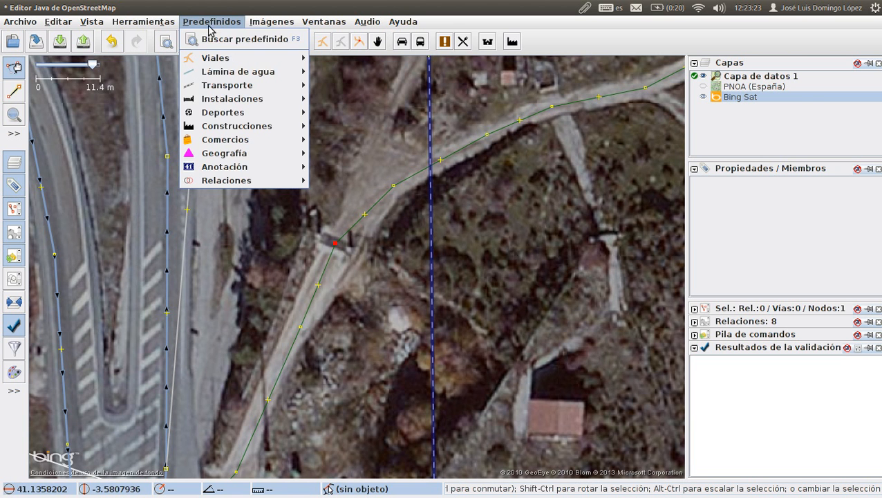
left_click(262, 39)
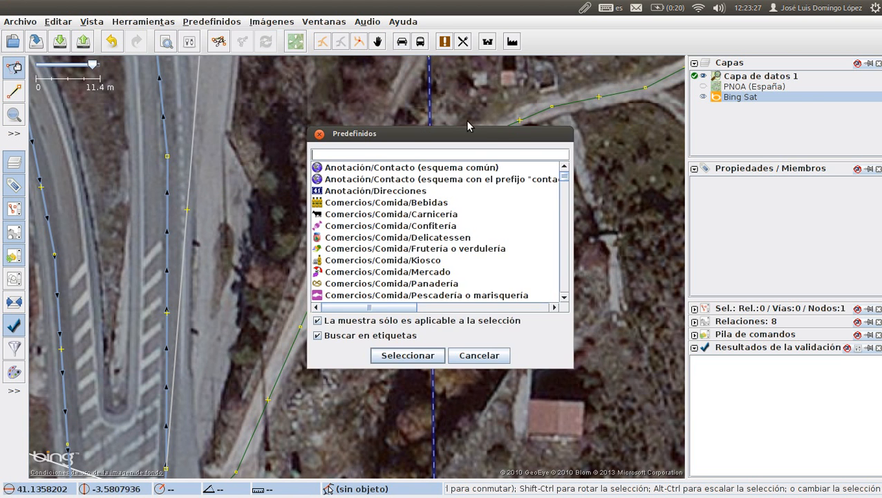
left_click_drag(498, 133, 609, 178)
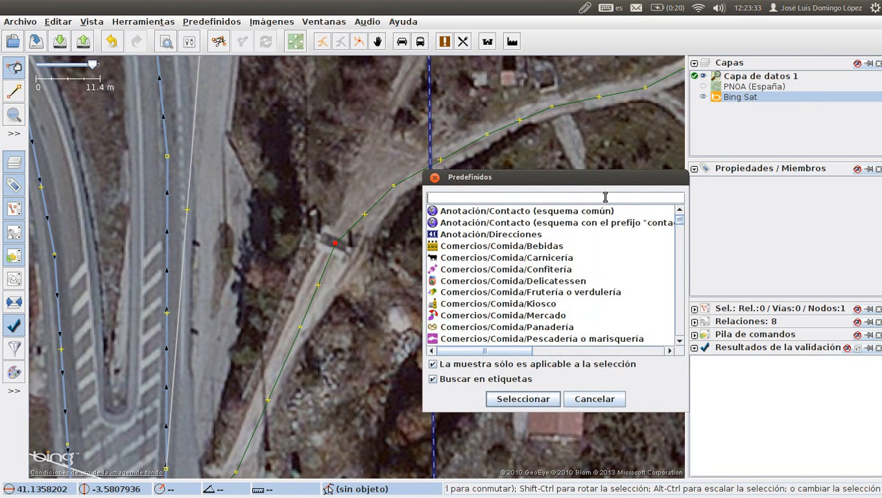
type("catt")
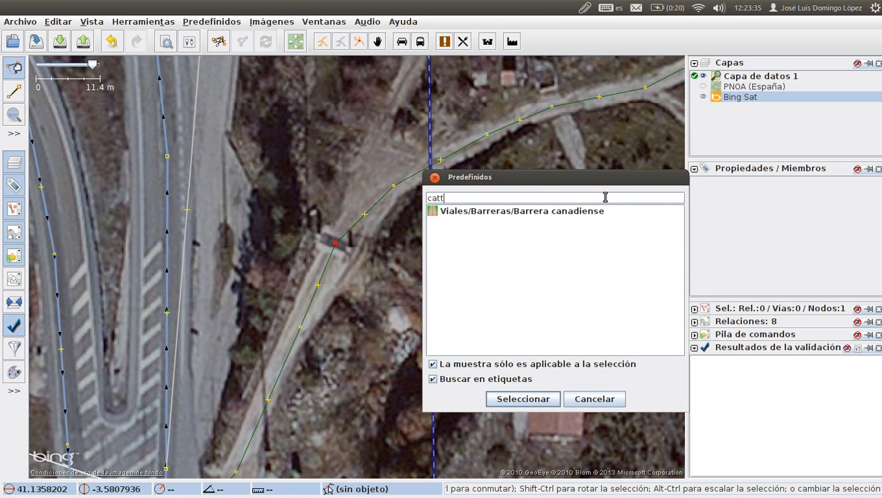
left_click(583, 213)
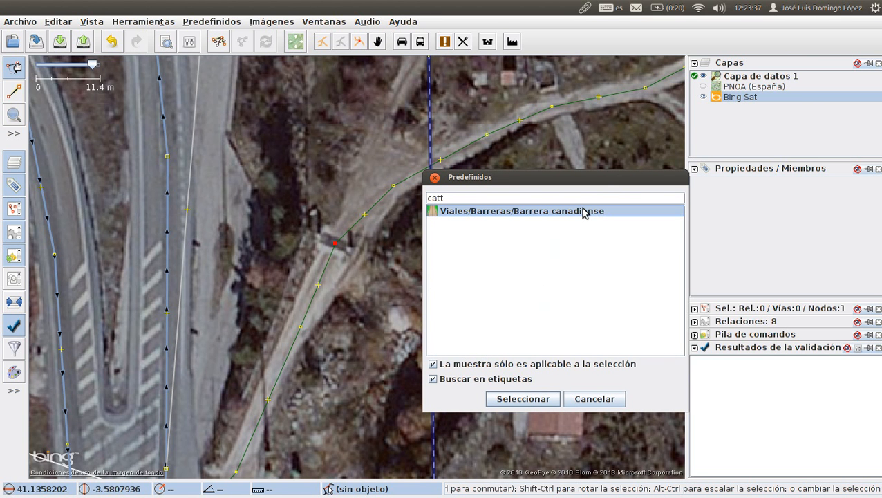
double_click(584, 213)
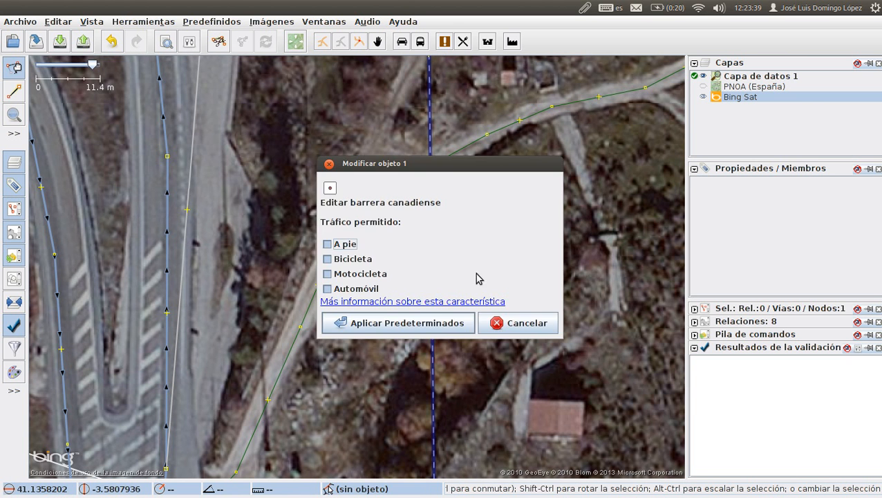
left_click(440, 323)
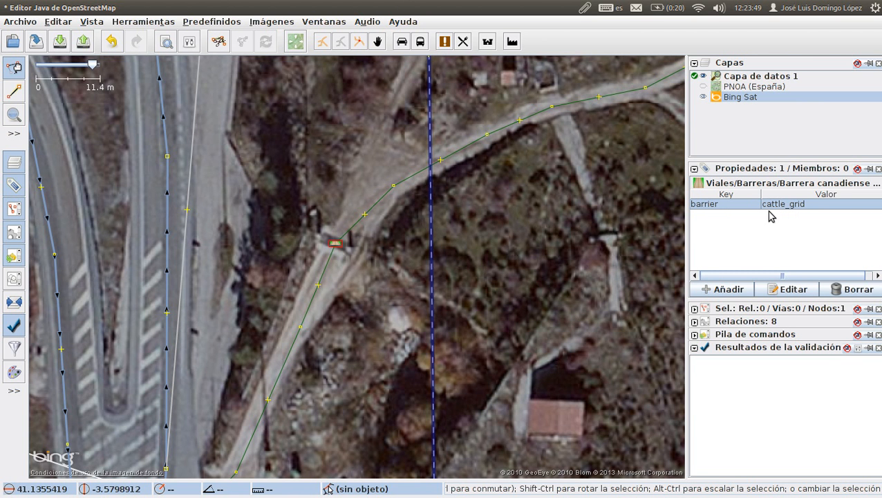
Step: Reselect the cattle grid node and open the OSM wiki help for its barrier=cattle_grid tag
left_click(475, 250)
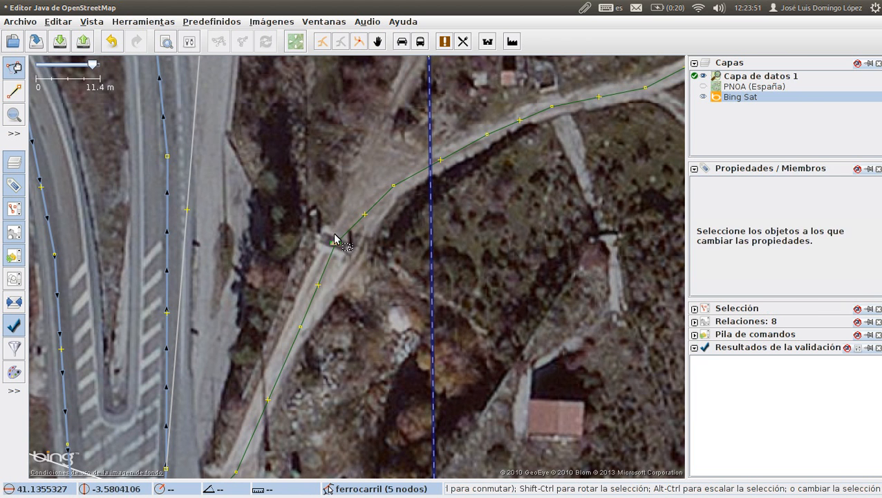
left_click(335, 239)
left_click(774, 208)
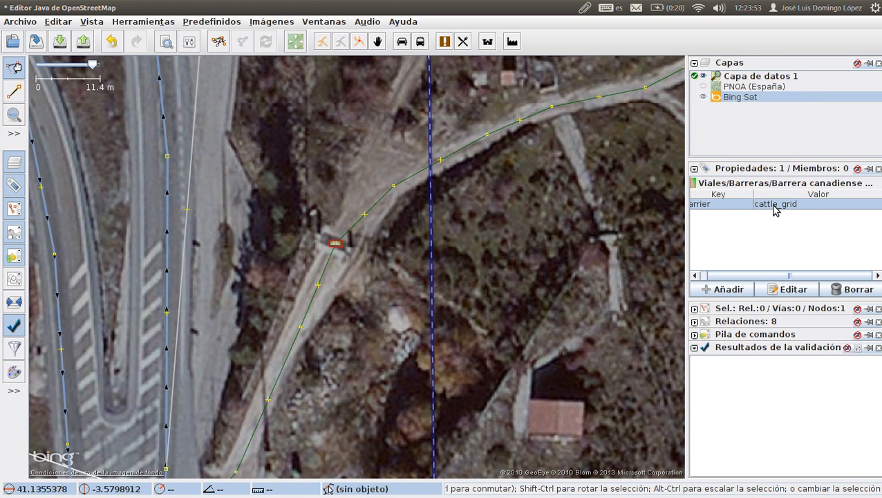
right_click(774, 209)
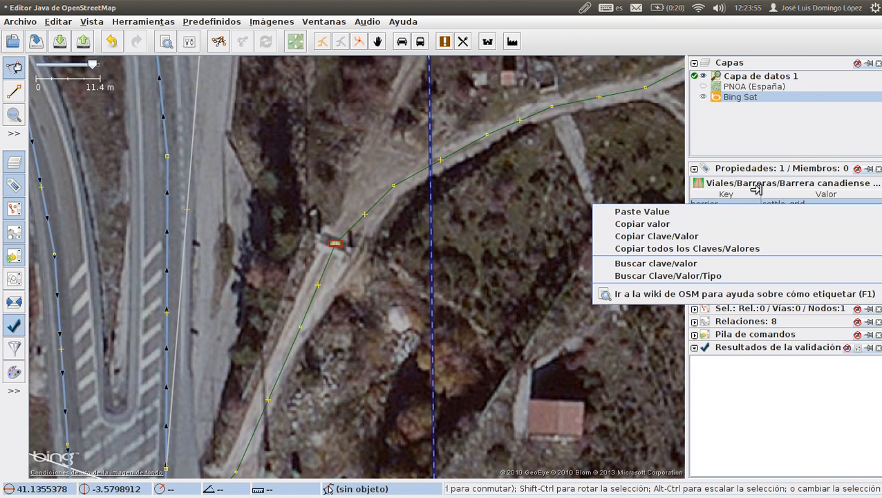
left_click(774, 208)
right_click(774, 208)
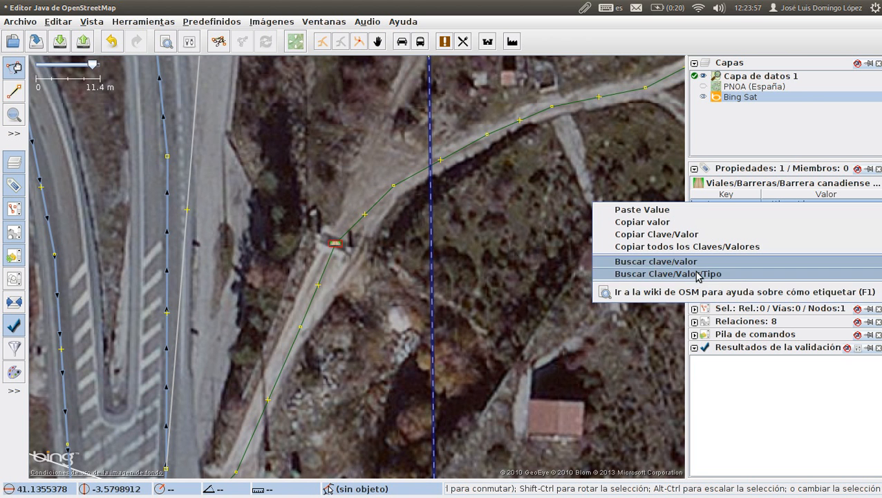
left_click(657, 292)
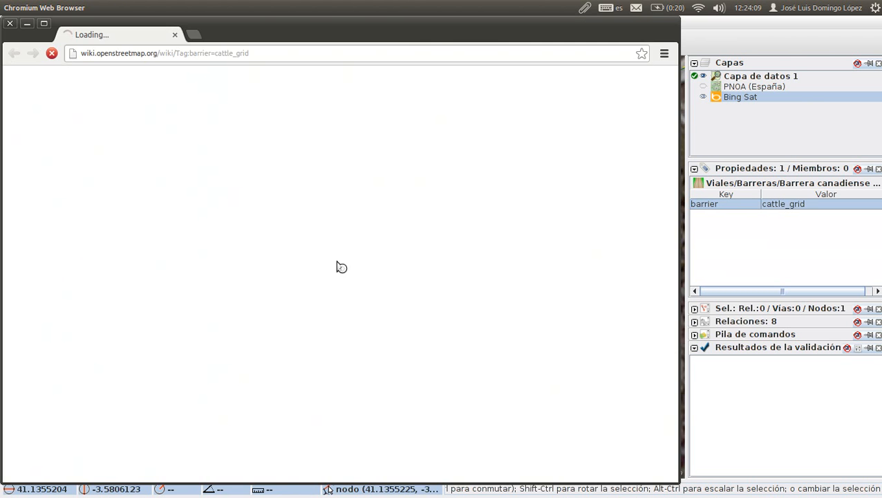
Step: Return to JOSM and compare the tags of the track with those of the cattle grid node on it
key("alt+Tab")
left_click(352, 233)
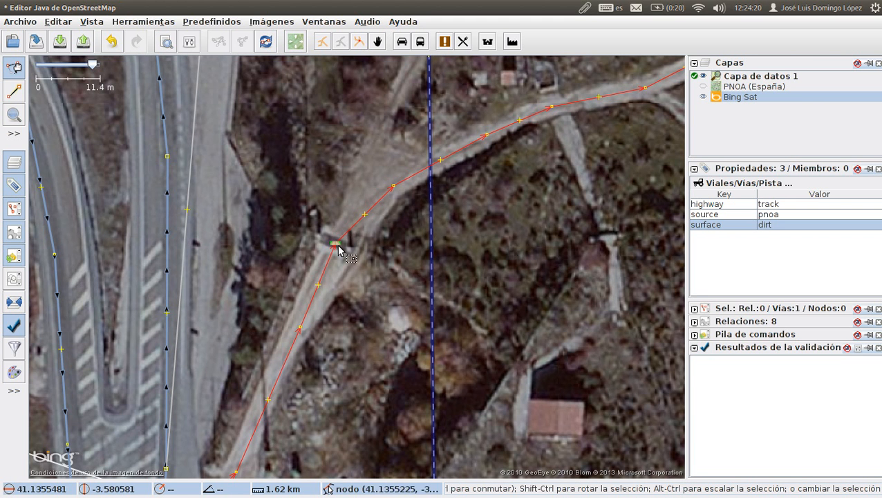
left_click(335, 244)
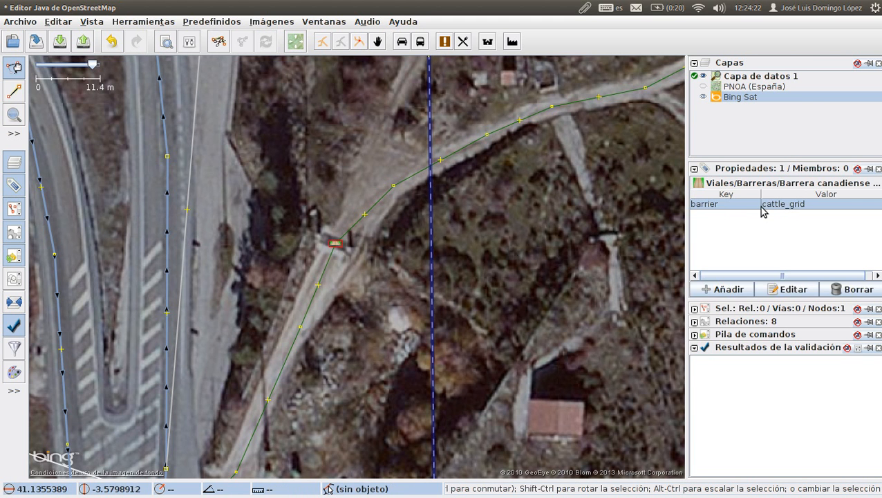
scroll(420, 295, "down", 1)
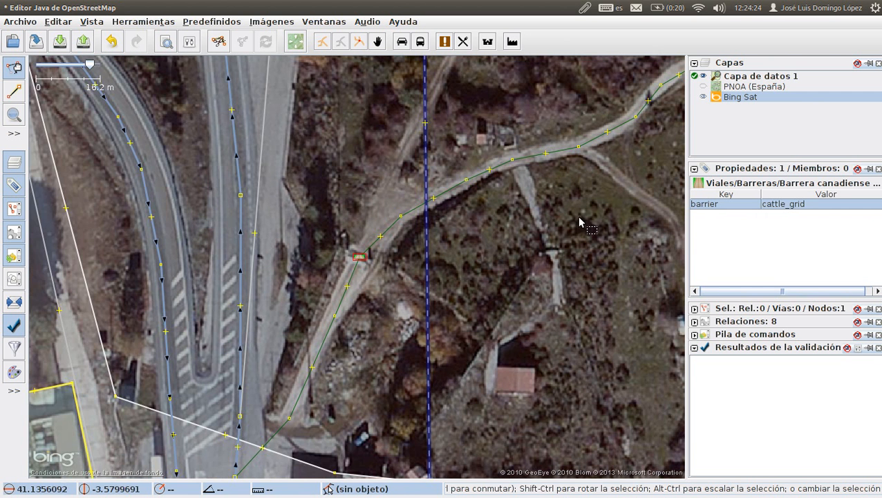
left_click_drag(542, 231, 488, 247)
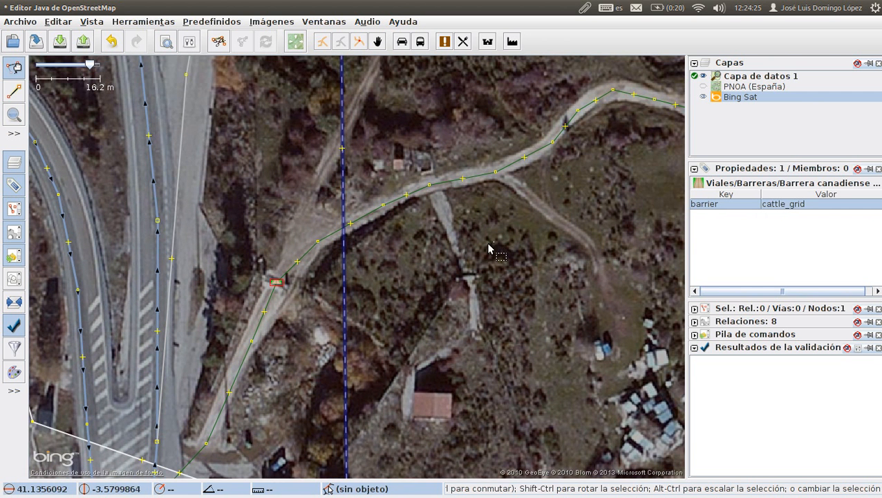
left_click(328, 239)
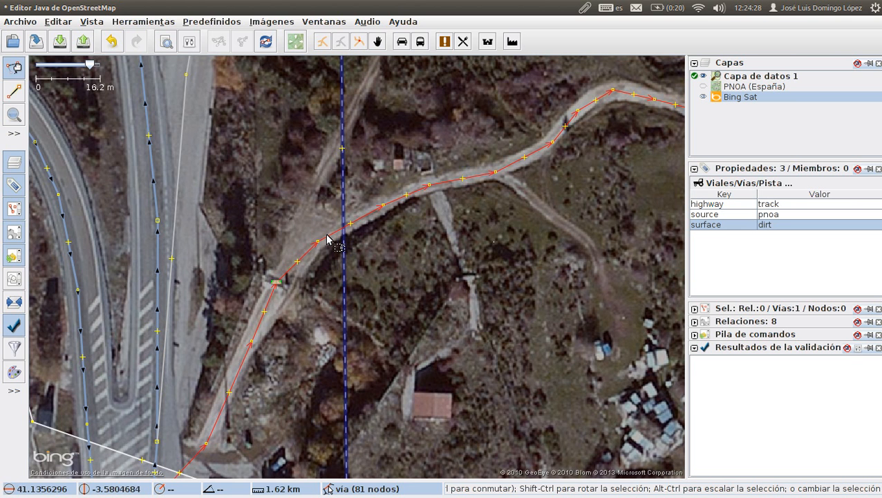
Step: Switch to the Chromium browser, read how barrier=cattle_grid is mapped on the wiki page, and close the browser
key("alt+Tab")
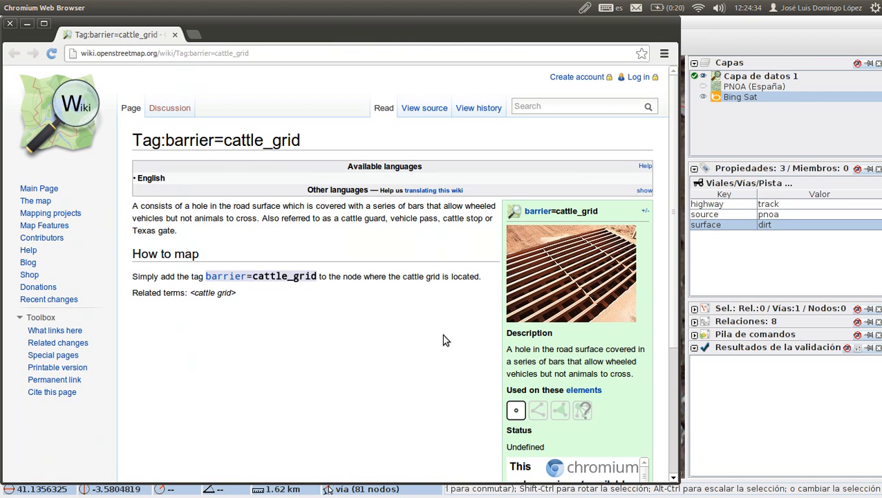
scroll(477, 325, "down", 3)
scroll(585, 267, "up", 3)
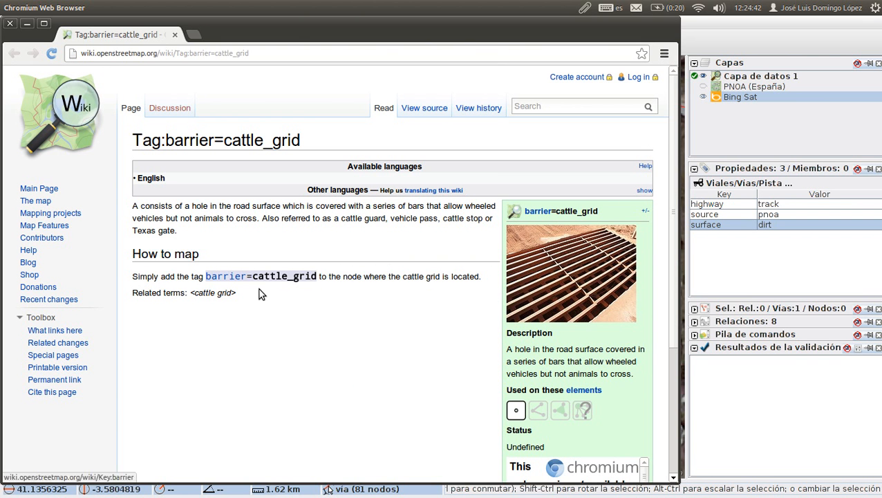
left_click(10, 23)
Step: Review the surroundings of the CEPSA station and the track's course to the northeast against the Bing imagery
left_click_drag(470, 334, 525, 230)
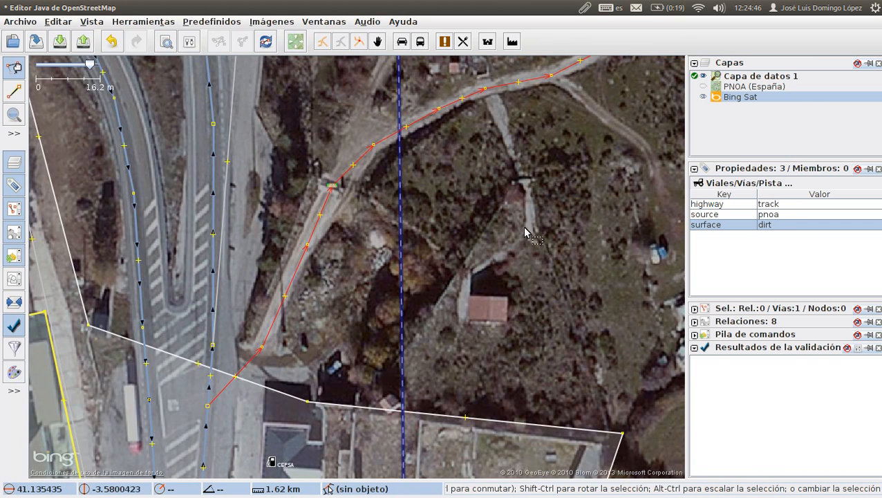
scroll(520, 243, "down", 1)
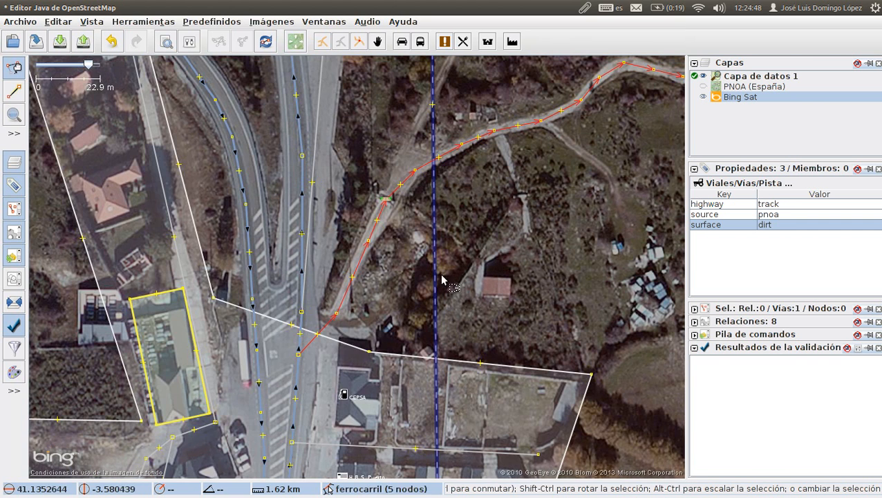
left_click_drag(529, 303, 450, 209)
left_click_drag(542, 386, 484, 208)
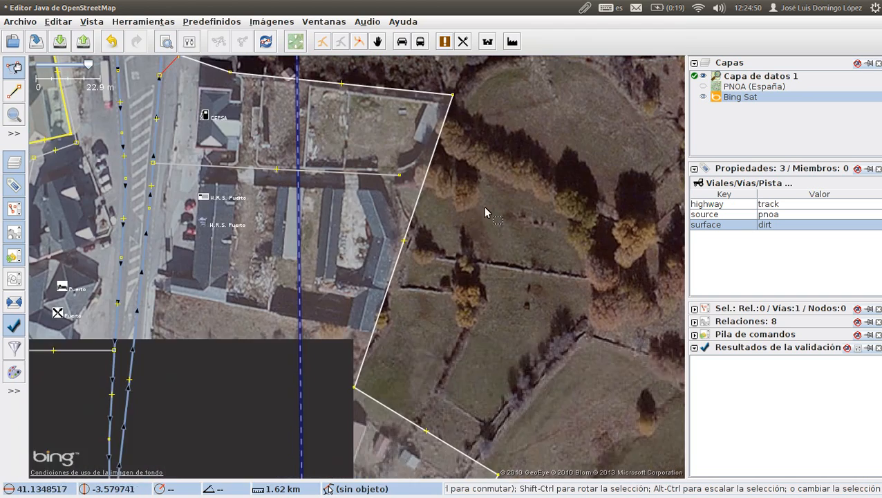
left_click_drag(514, 178, 430, 396)
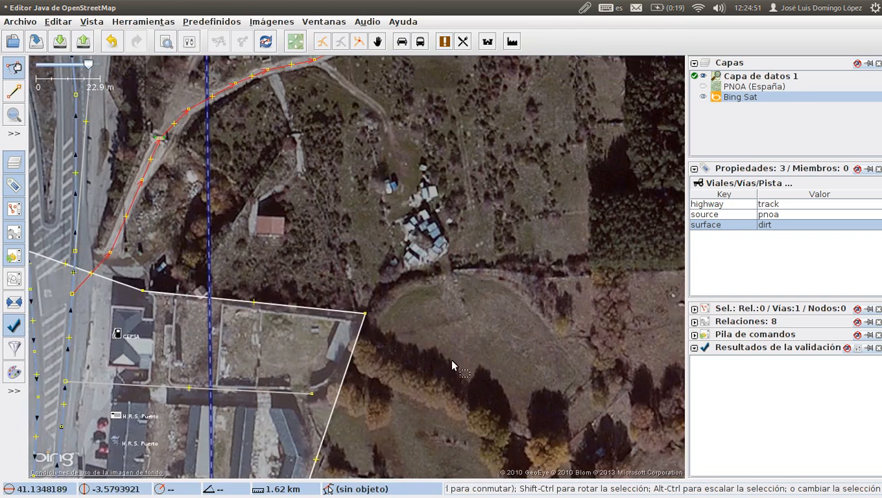
left_click_drag(449, 115, 436, 307)
scroll(465, 327, "down", 1)
left_click_drag(481, 351, 228, 258)
scroll(356, 327, "down", 1)
left_click_drag(425, 308, 268, 484)
left_click_drag(441, 345, 431, 415)
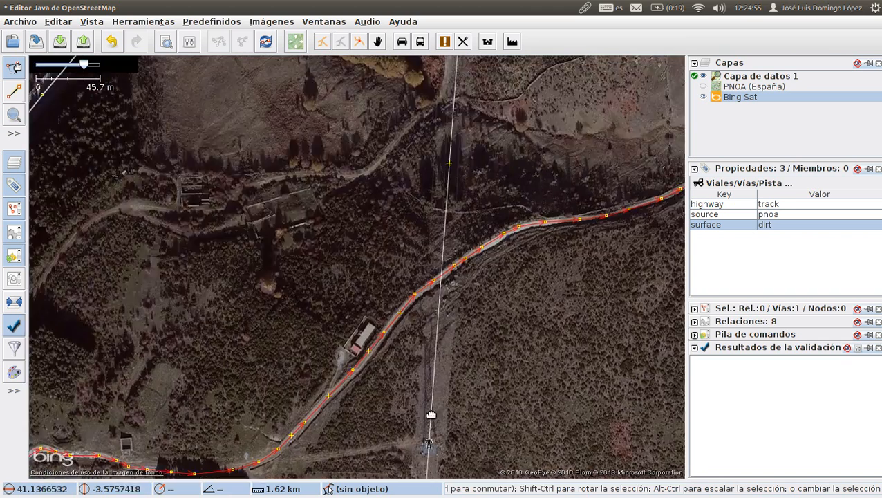
left_click_drag(518, 235, 411, 412)
left_click_drag(409, 166, 271, 7)
left_click_drag(443, 313, 440, 182)
left_click_drag(298, 304, 468, 320)
left_click_drag(203, 212, 311, 264)
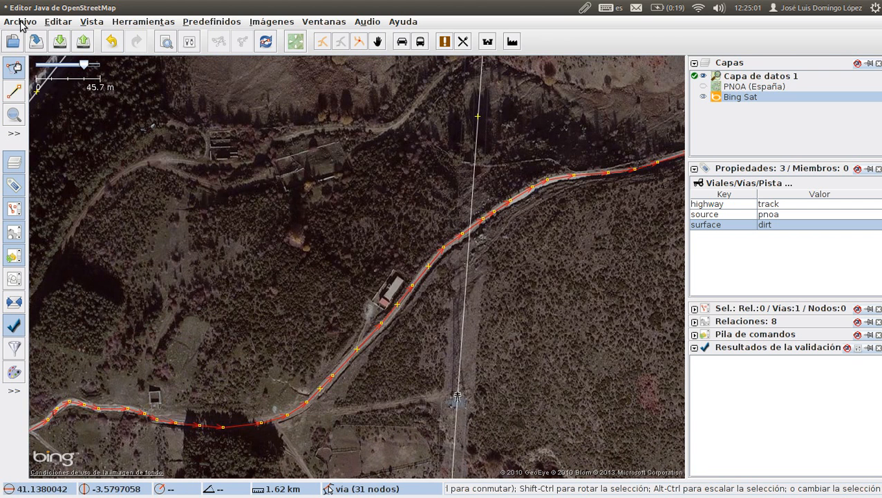
Step: Save the edited data layer as tutorial-02.osm in the tmp folder
left_click(36, 41)
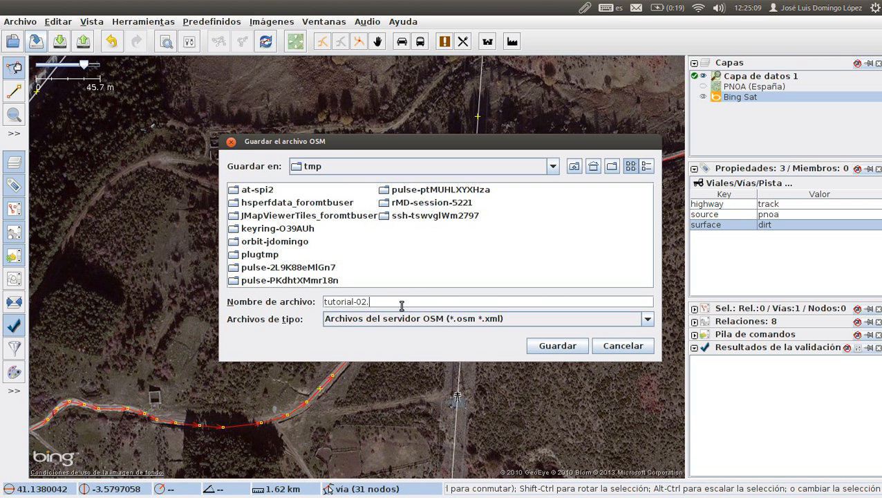
key("Return")
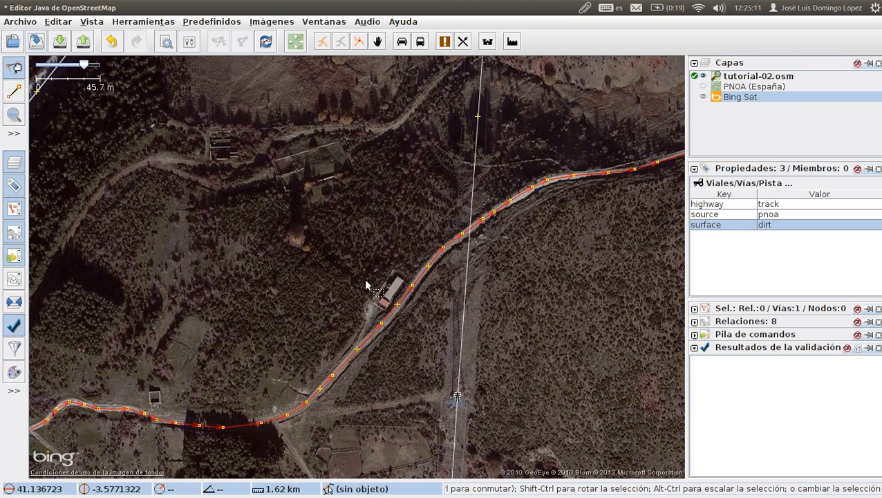
Step: Clear the selection, validate the entire data layer, and expand the resulting warnings with enough room to read their categories
left_click(456, 287)
left_click_drag(564, 318, 517, 302)
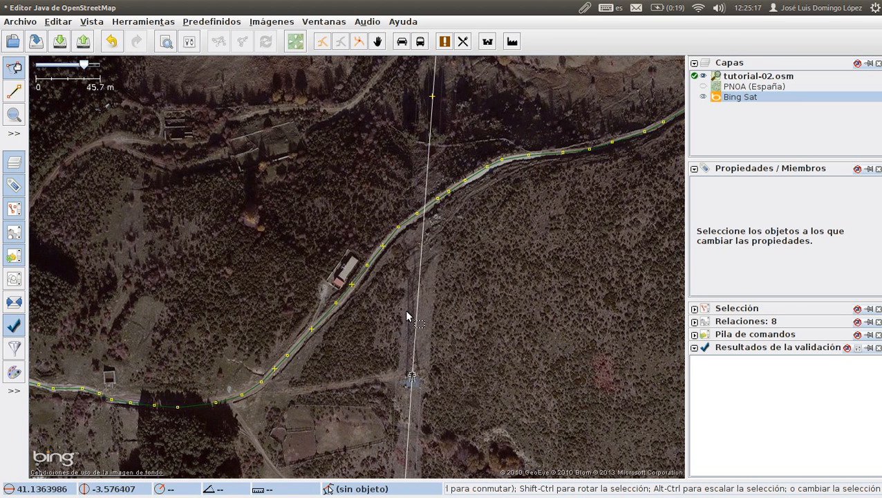
mouse_move(728, 358)
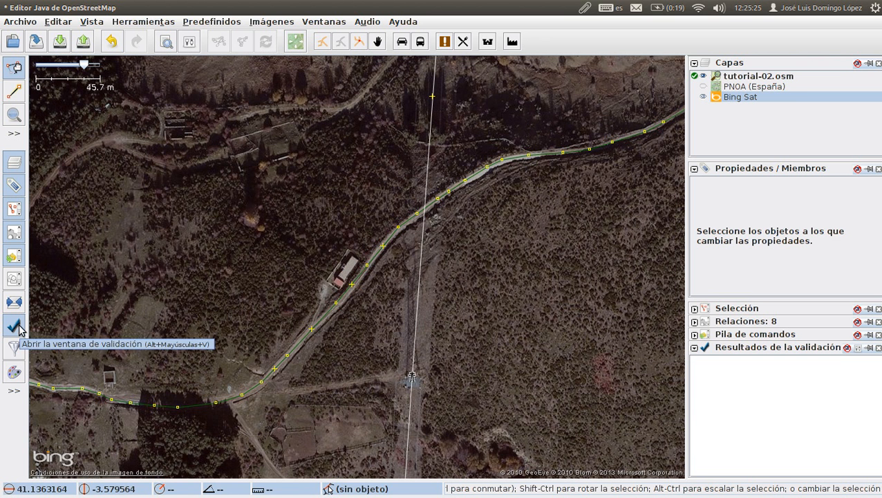
mouse_move(724, 432)
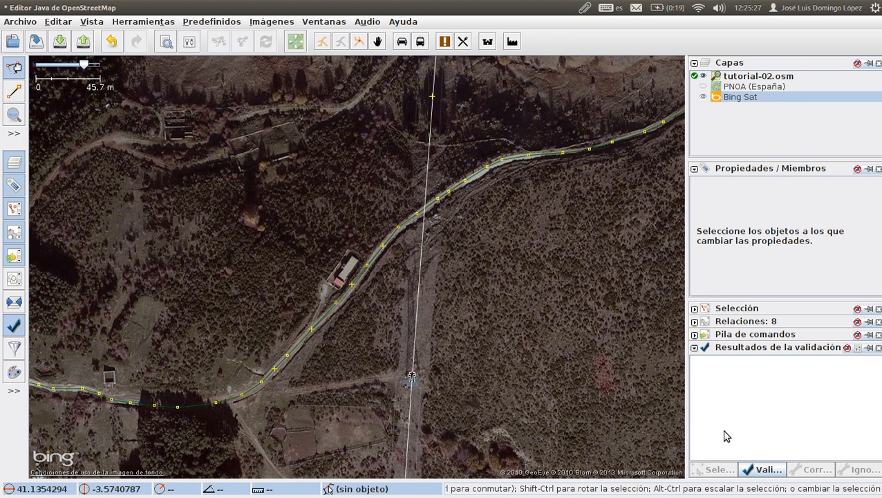
left_click(762, 470)
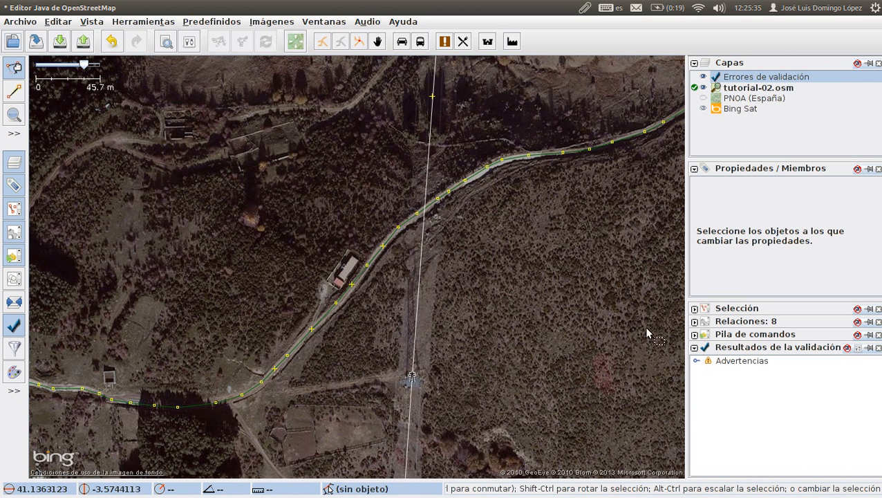
left_click(696, 362)
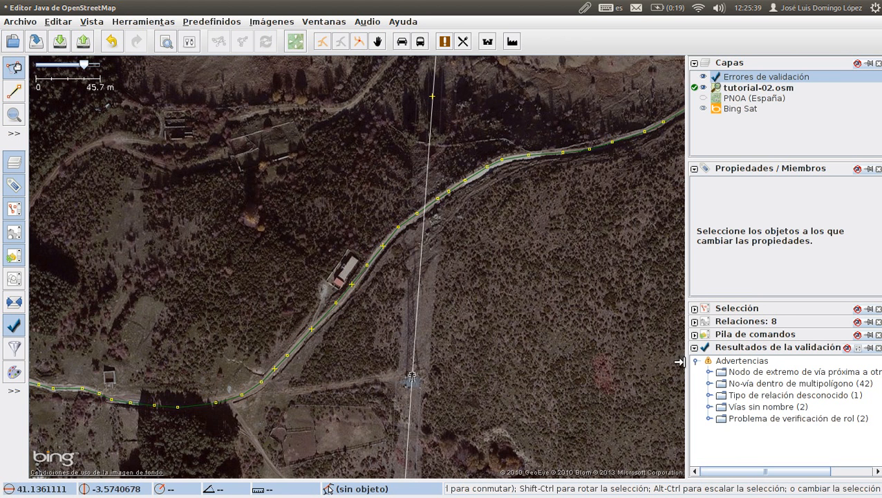
left_click_drag(687, 360, 638, 363)
Step: Reselect the new dirt track and examine its course and the Somosierra village streets for marked validation problems
left_click(361, 240)
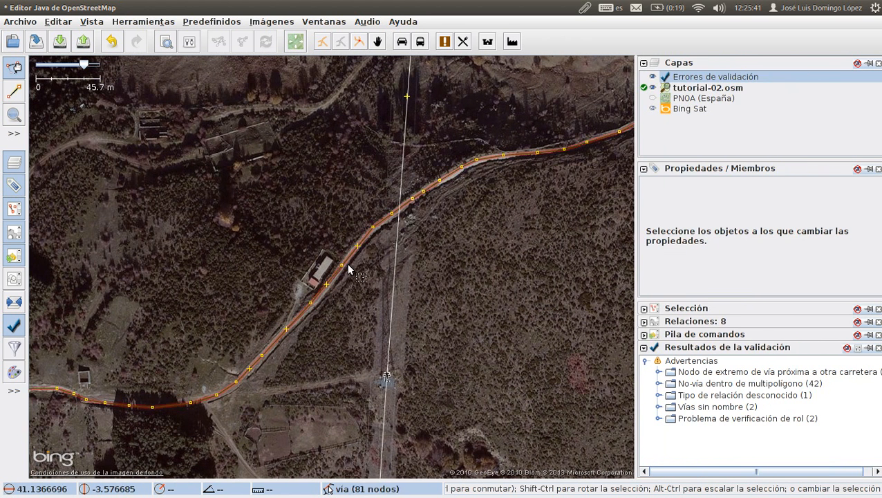
scroll(502, 285, "down", 1)
scroll(502, 285, "down", 3)
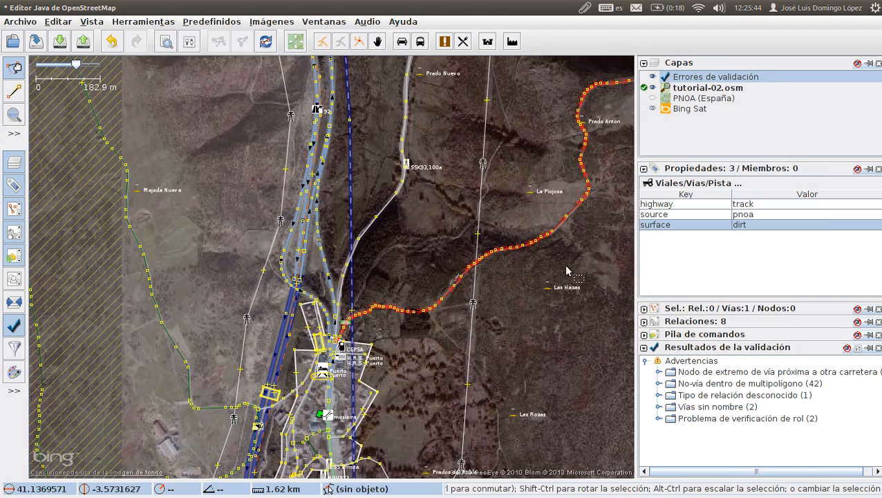
left_click_drag(567, 270, 365, 275)
mouse_move(724, 89)
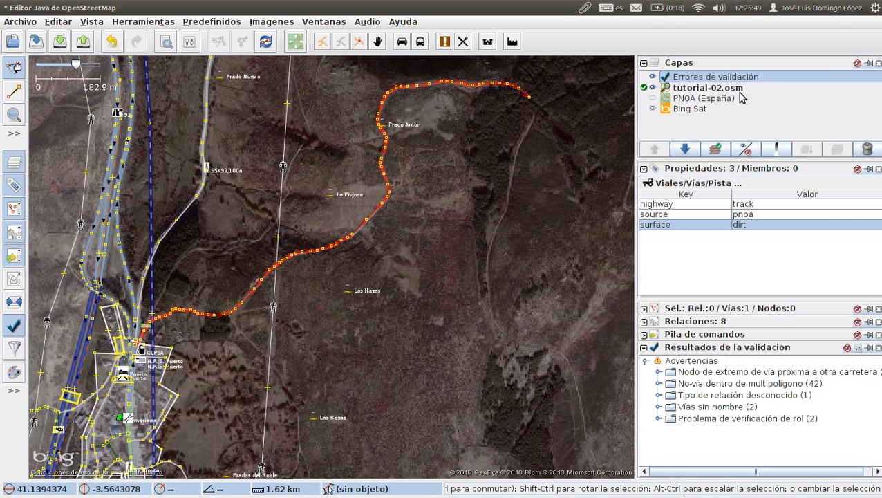
left_click_drag(303, 414, 413, 262)
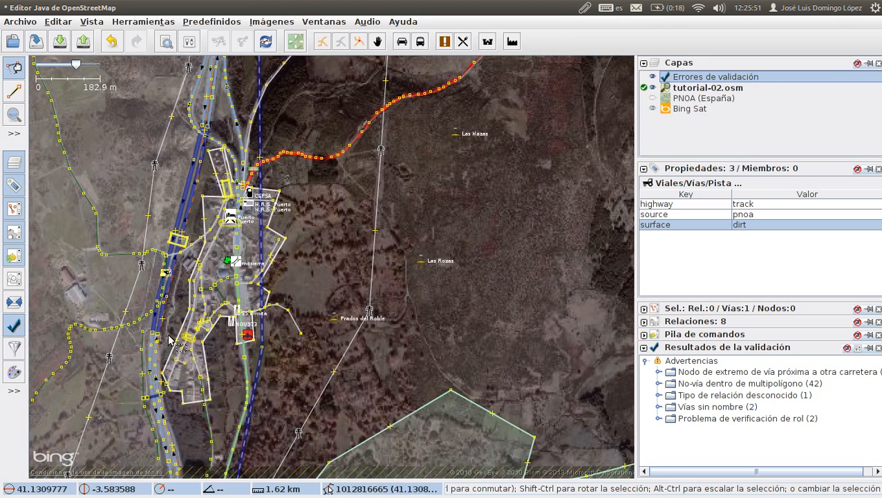
scroll(169, 338, "up", 5)
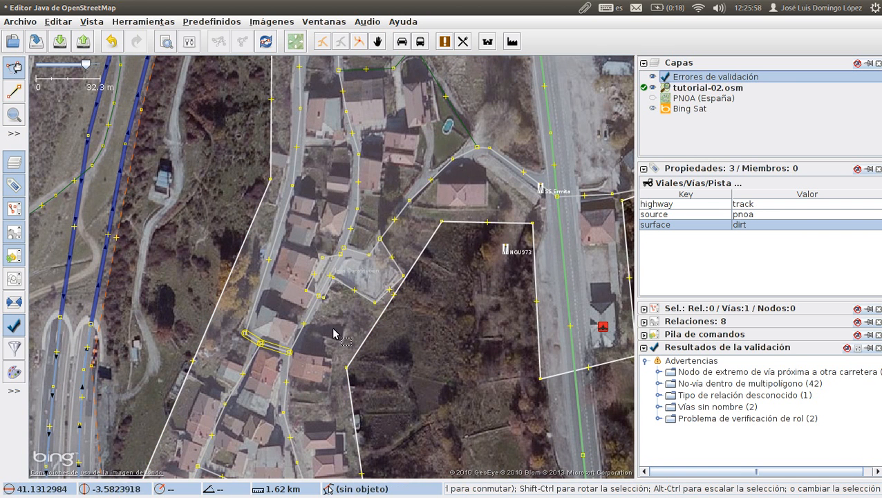
left_click_drag(416, 210, 233, 466)
scroll(235, 463, "down", 1)
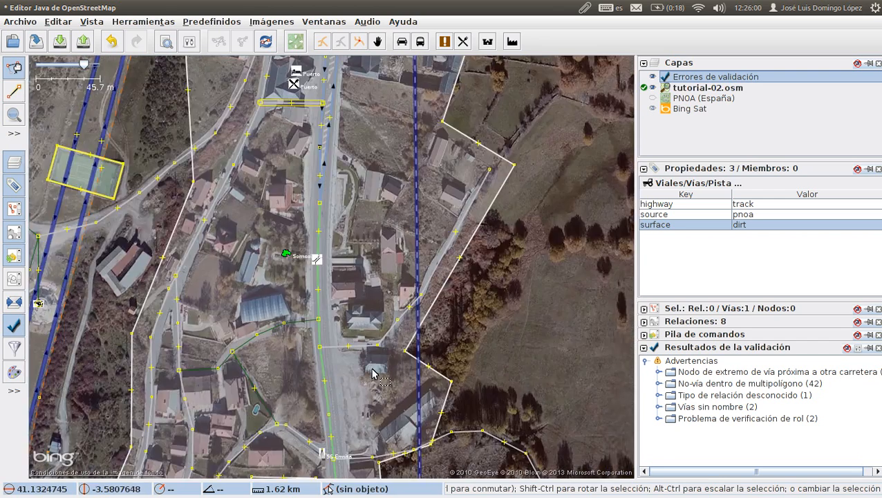
scroll(373, 373, "down", 1)
left_click_drag(493, 185, 273, 442)
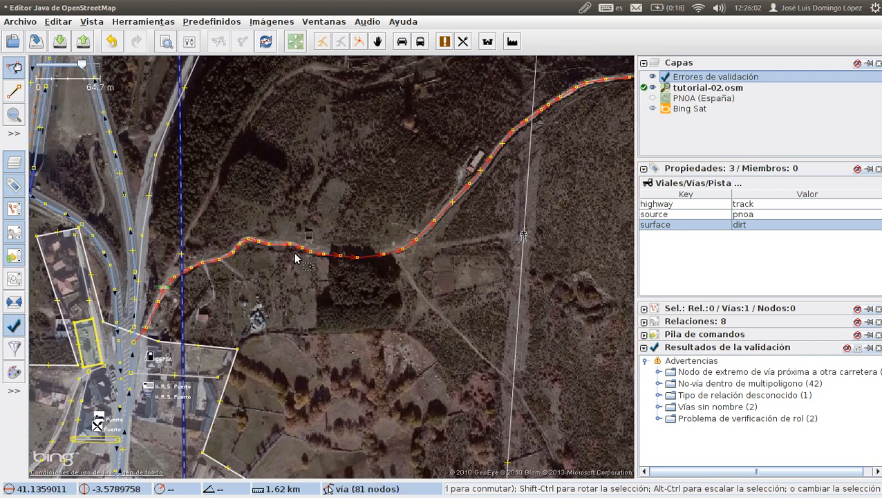
left_click_drag(511, 208, 164, 416)
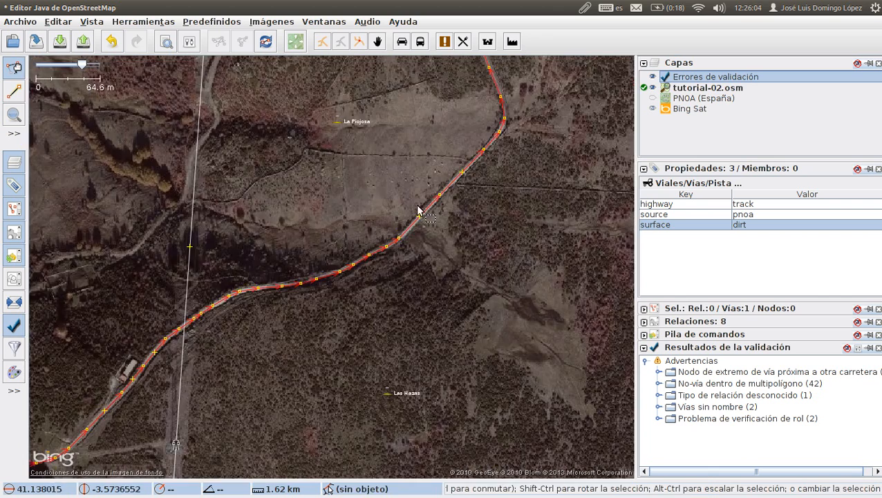
left_click_drag(470, 163, 329, 405)
scroll(425, 337, "down", 2)
left_click_drag(457, 342, 196, 300)
left_click_drag(336, 276, 521, 100)
left_click_drag(375, 235, 582, 145)
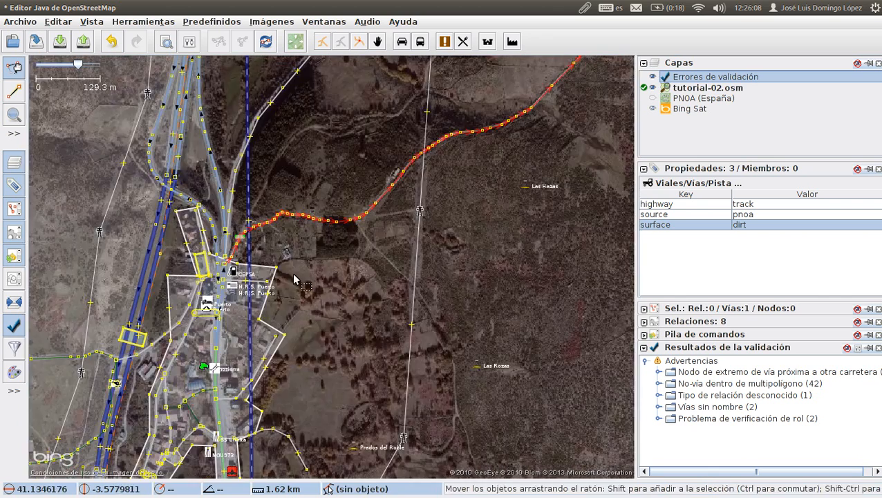
left_click_drag(344, 330, 401, 289)
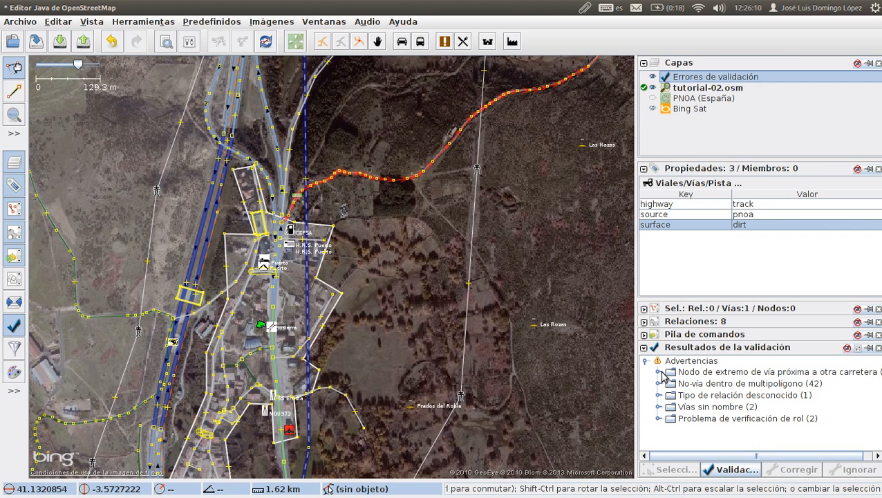
Step: Highlight all validation warnings and zoom to the Autovía del Norte problem about a way end node near another road
left_click(680, 362)
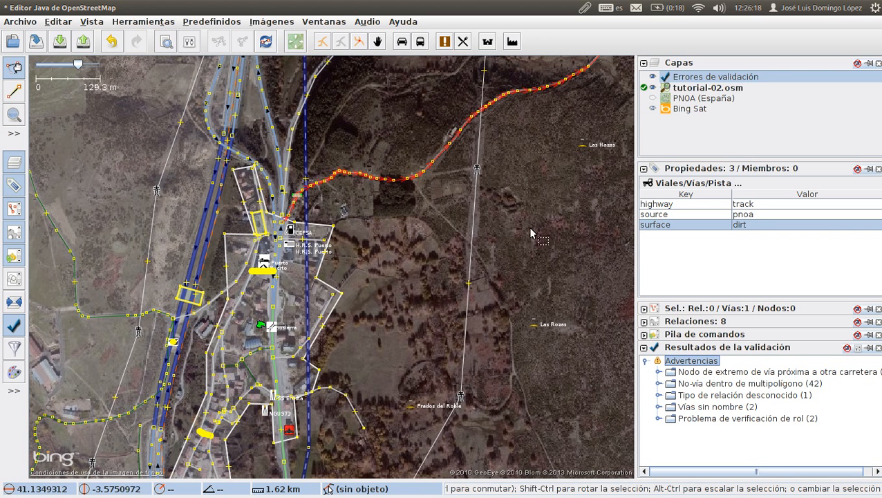
left_click_drag(544, 260, 489, 251)
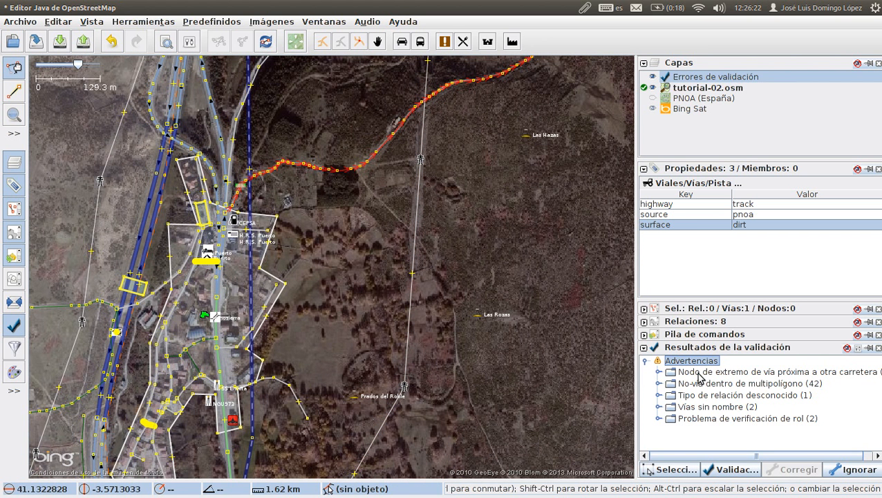
left_click(659, 373)
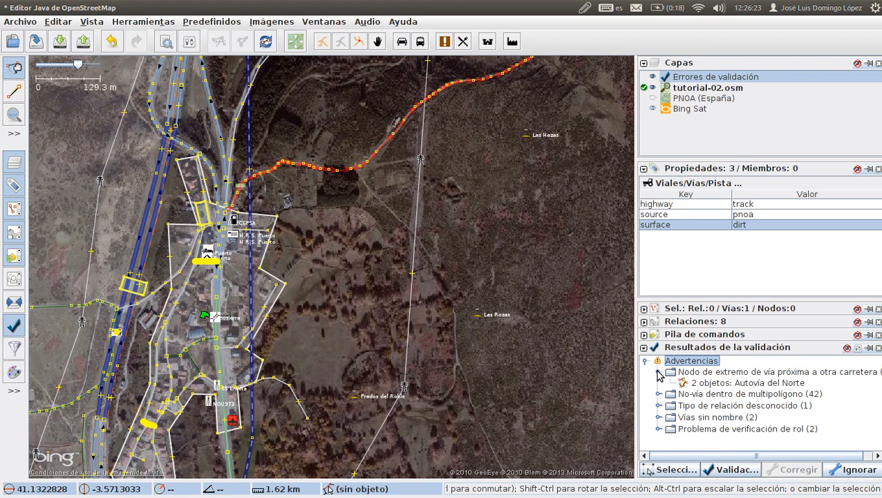
left_click(716, 384)
right_click(710, 389)
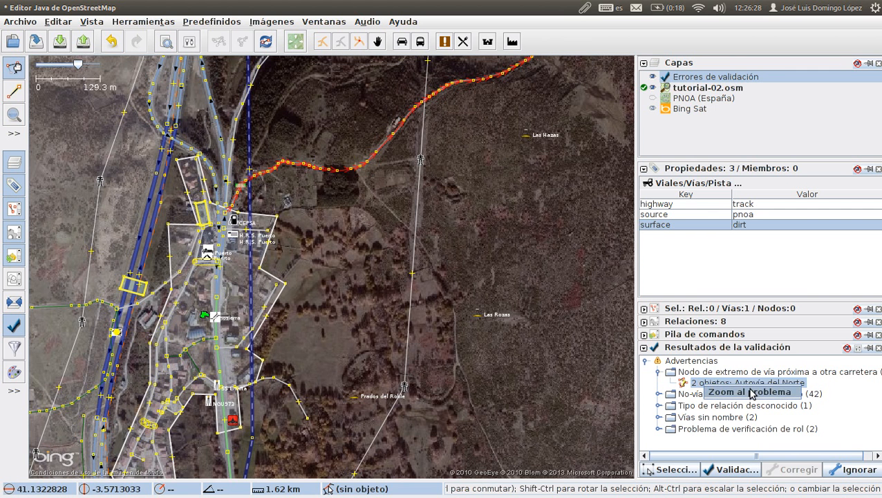
left_click(752, 391)
scroll(385, 262, "down", 1)
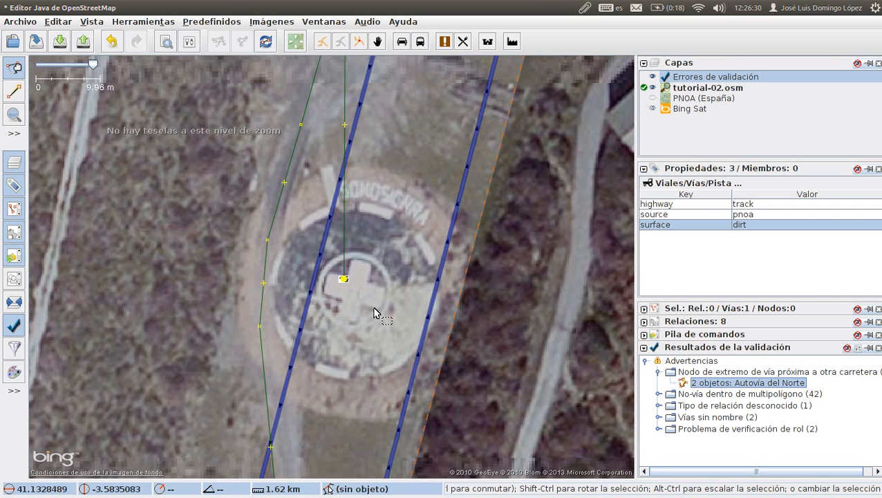
Step: Inspect the tags of the helipad node, the track passing beside it, and the short dirt track ending at it
left_click(344, 280)
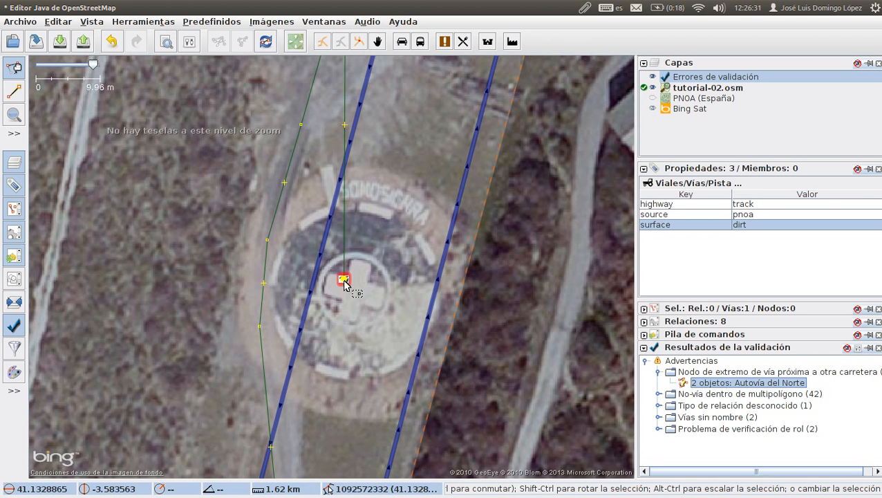
scroll(345, 283, "down", 1)
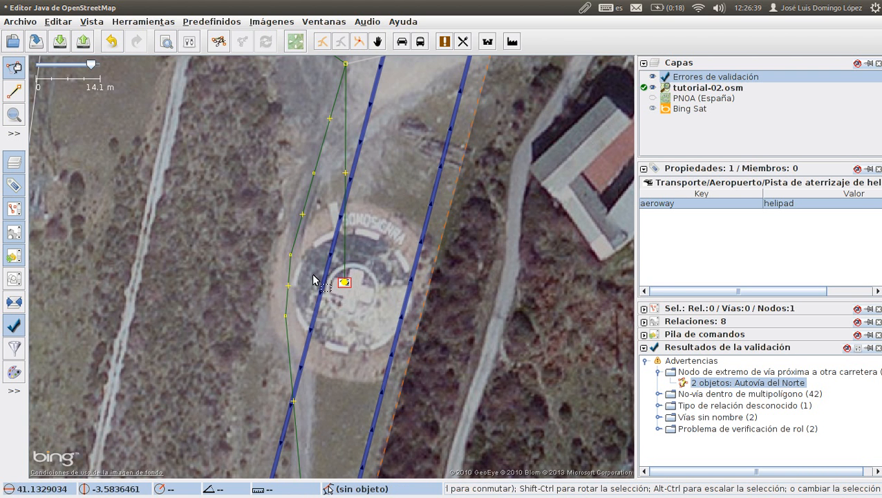
left_click(289, 270)
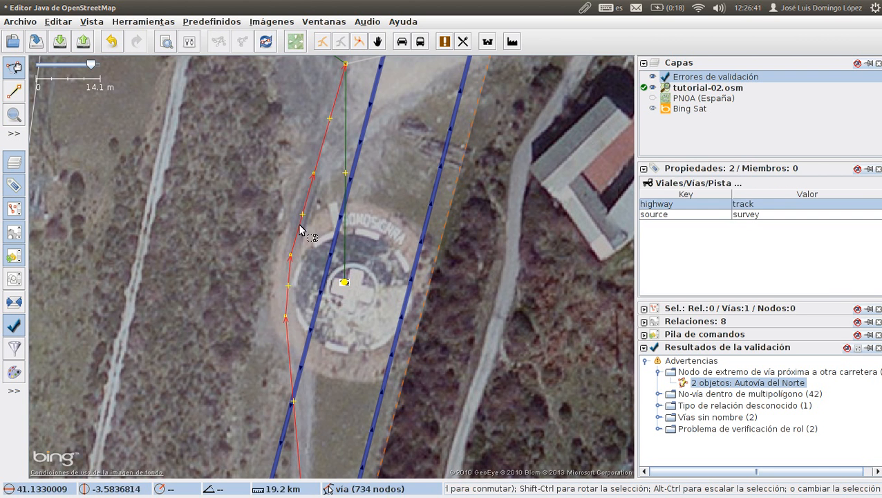
left_click(312, 248)
left_click(294, 273)
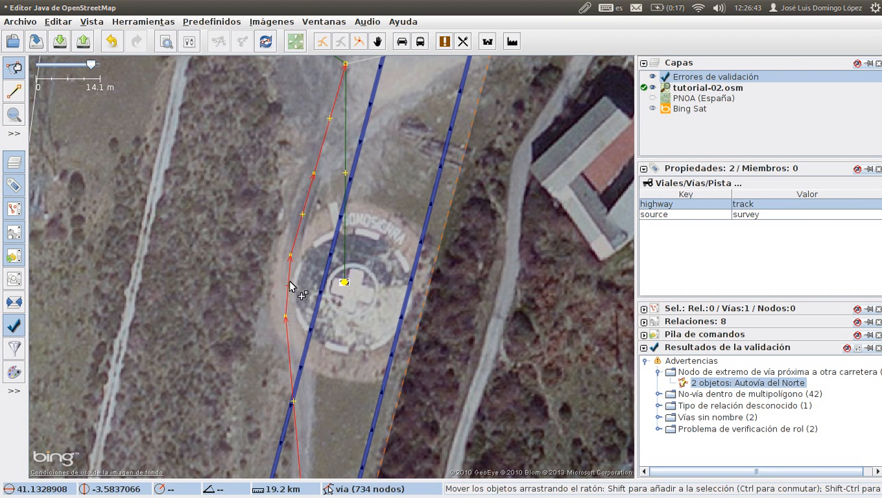
left_click(342, 284)
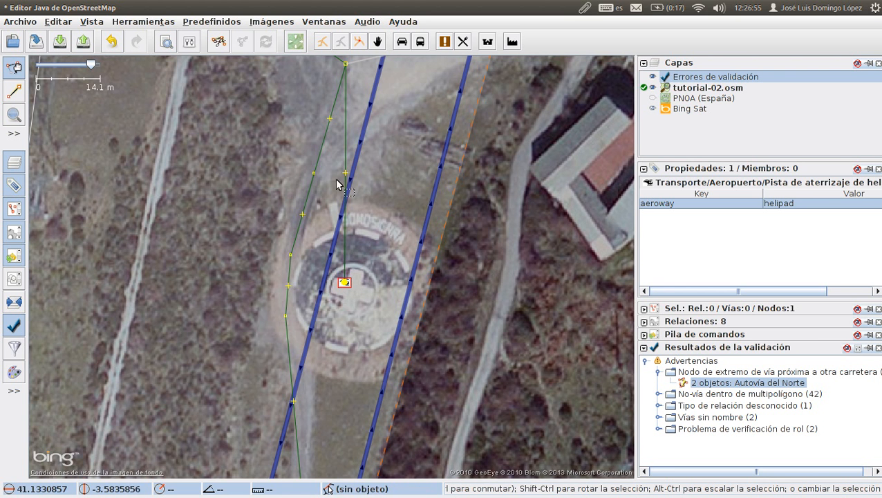
left_click(345, 150)
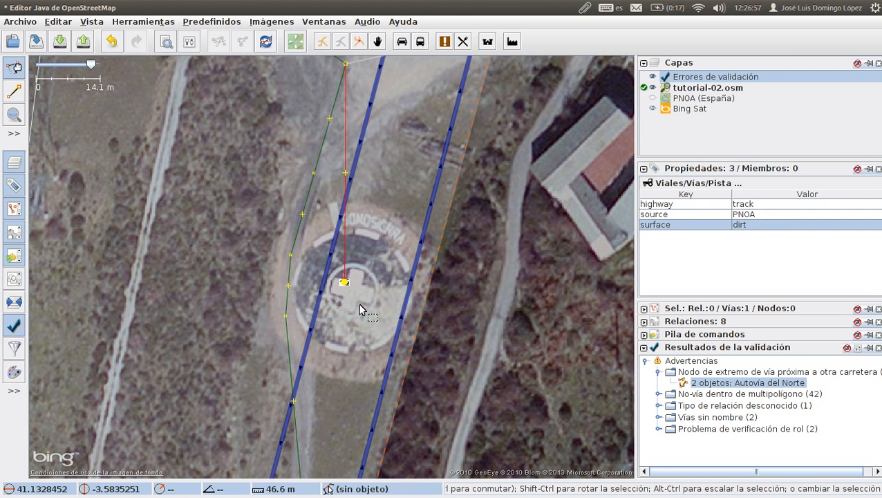
left_click(346, 286)
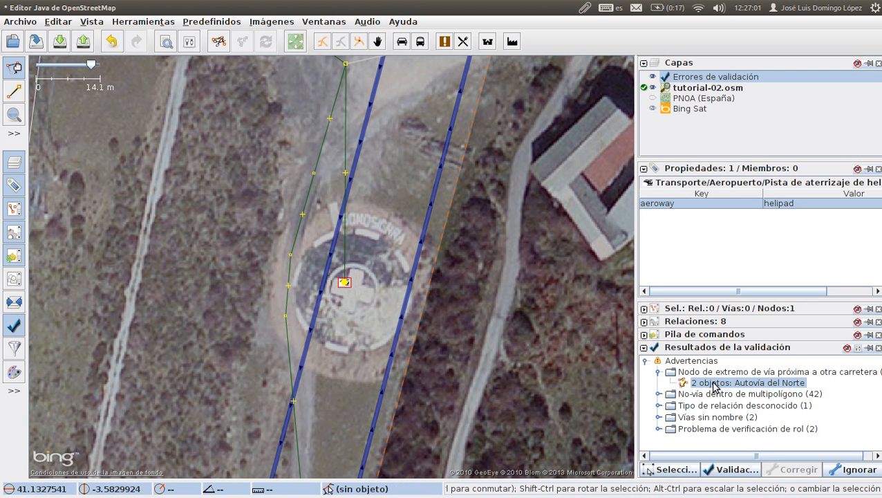
Step: Zoom to the two-node way in the unnamed ways warning and compare its tags with those of the adjoining Calle Cañada Real
left_click(659, 373)
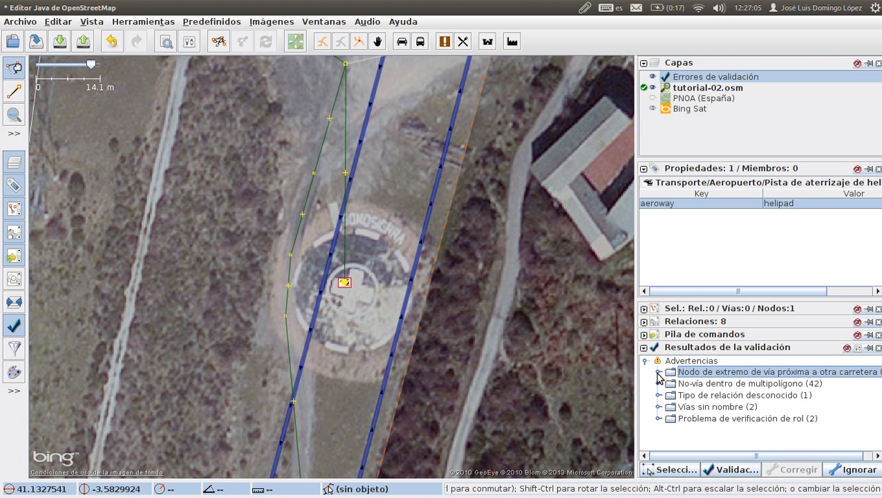
left_click(659, 408)
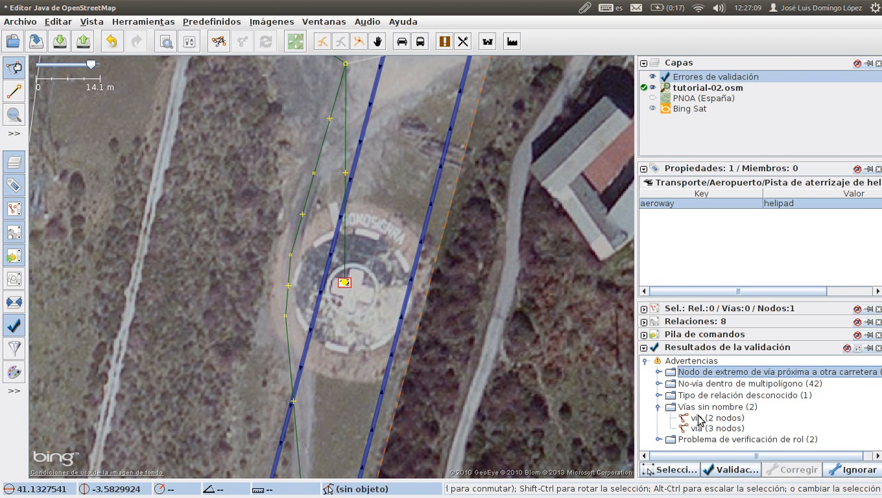
left_click(716, 418)
right_click(717, 420)
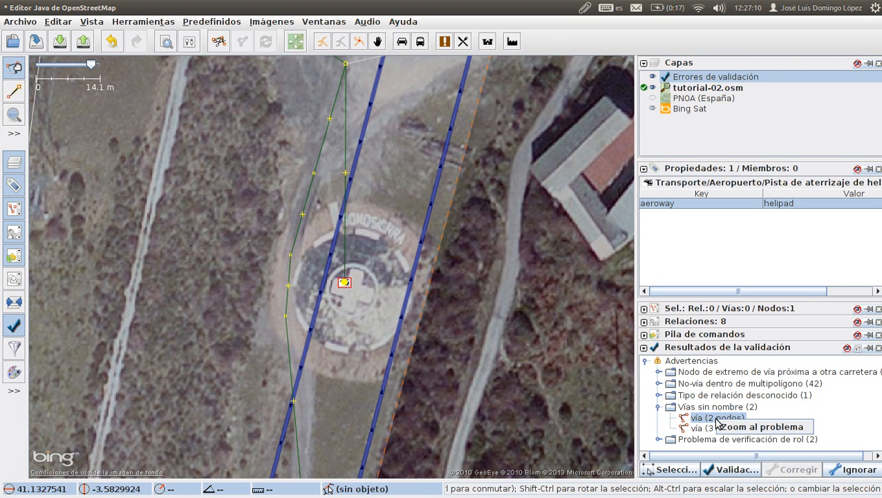
left_click(753, 427)
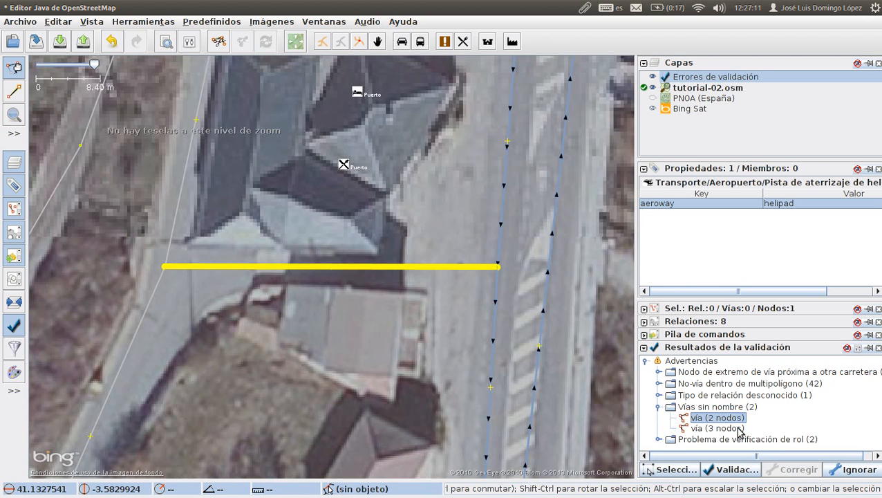
left_click(437, 270)
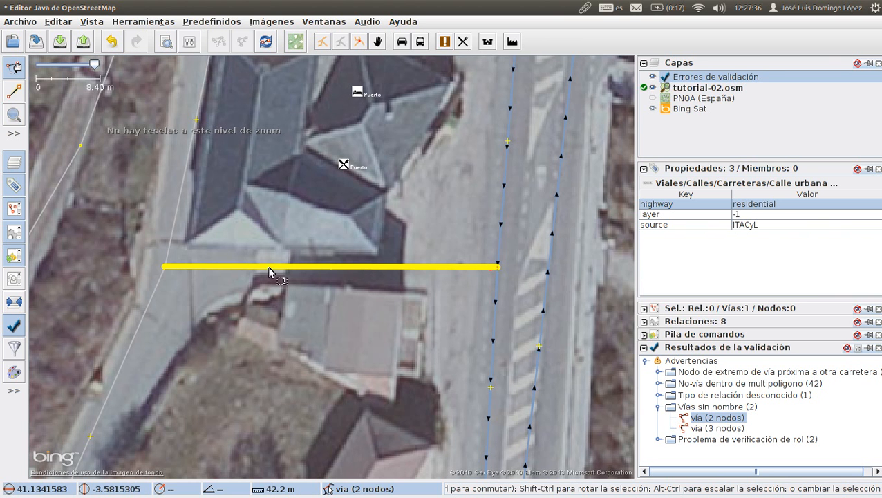
left_click(178, 212)
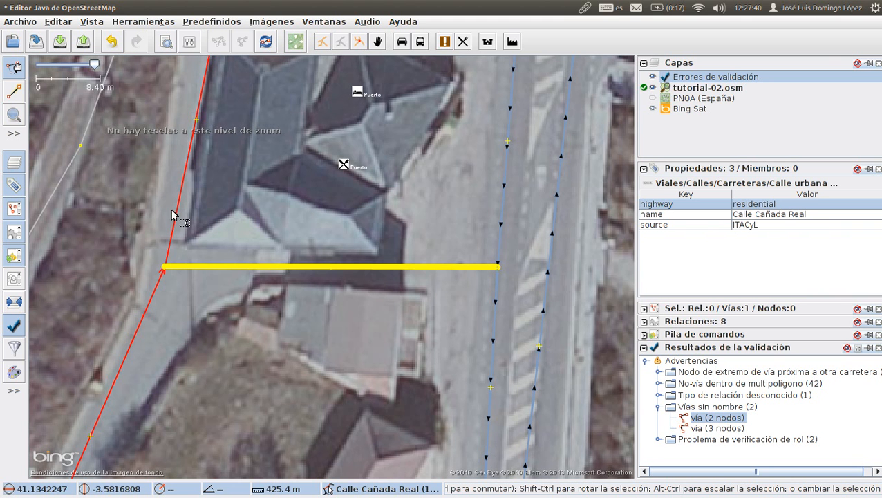
Step: Check the name tag of Calle Cañada Real, clear the selection and return to the top level of the validation warnings
mouse_move(655, 207)
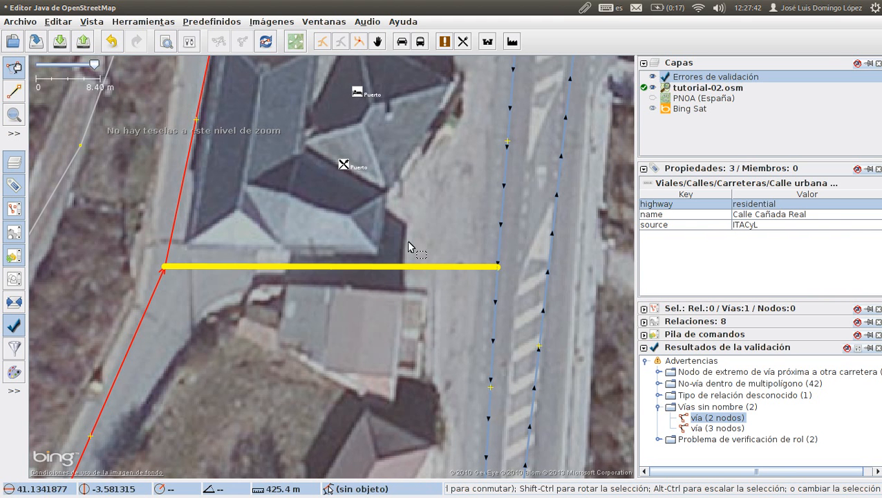
left_click(710, 215)
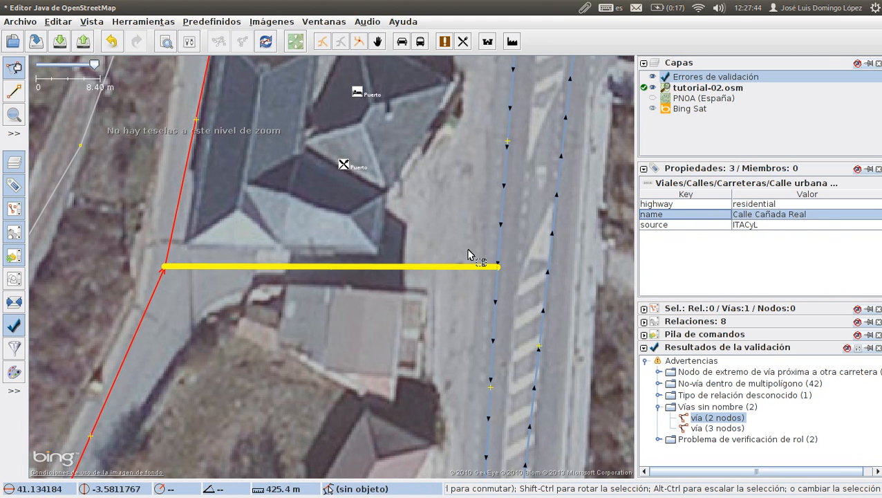
left_click(221, 214)
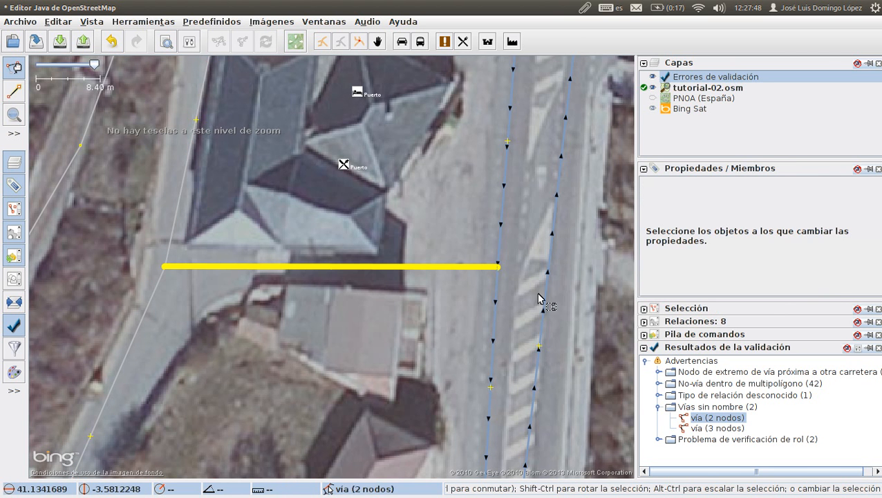
left_click(658, 408)
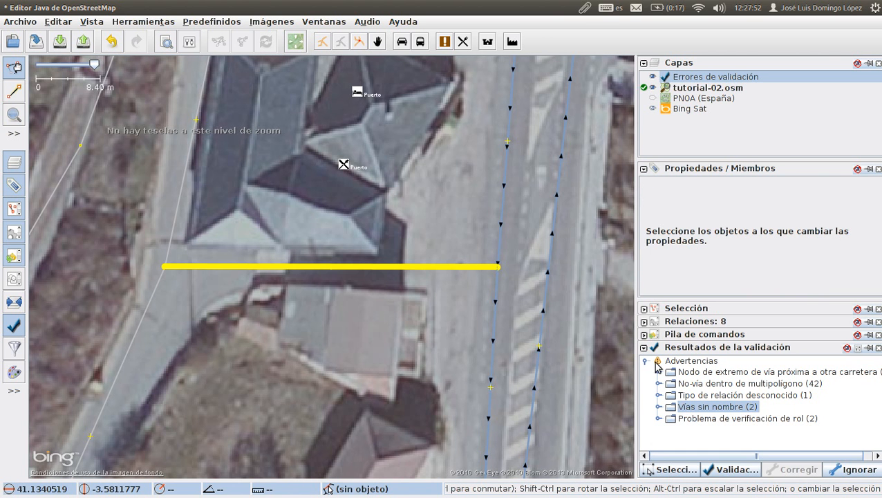
left_click(679, 361)
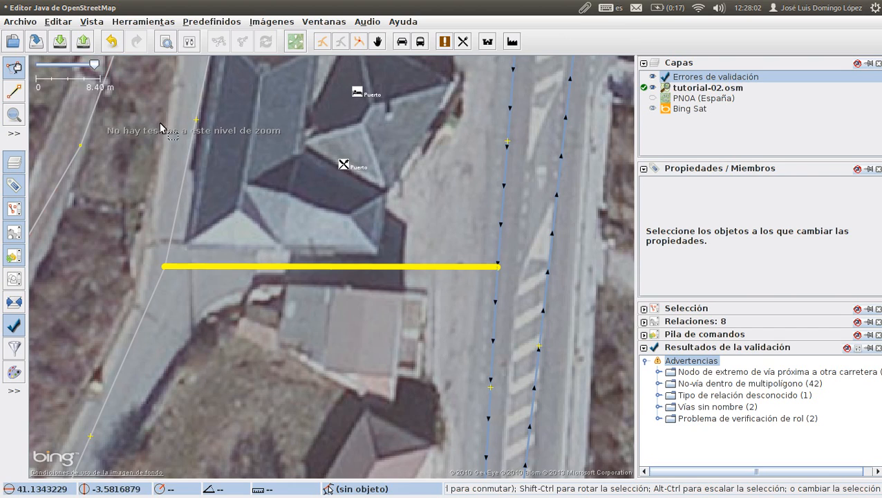
Step: Start uploading the data to OpenStreetMap with the changeset comment "Añadido de camino en el entorno del puerto de Somosierra"
scroll(193, 214, "down", 4)
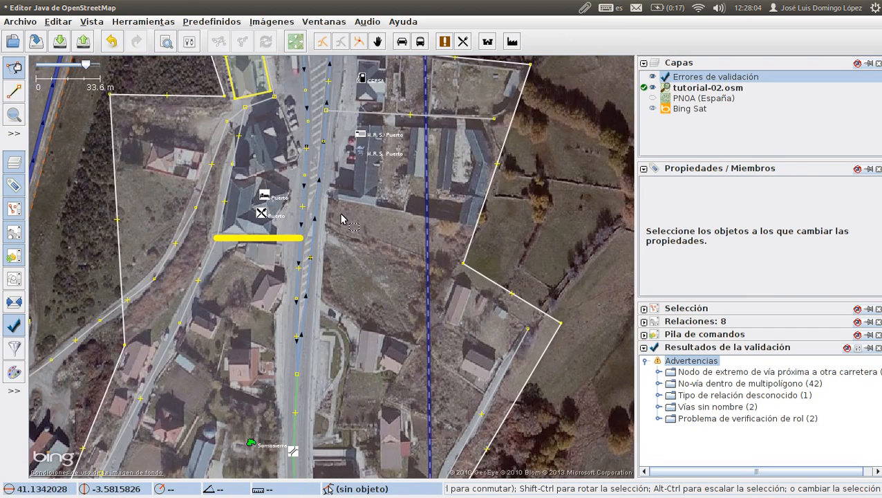
left_click_drag(475, 197, 228, 451)
left_click_drag(337, 177, 378, 407)
left_click_drag(367, 302, 369, 190)
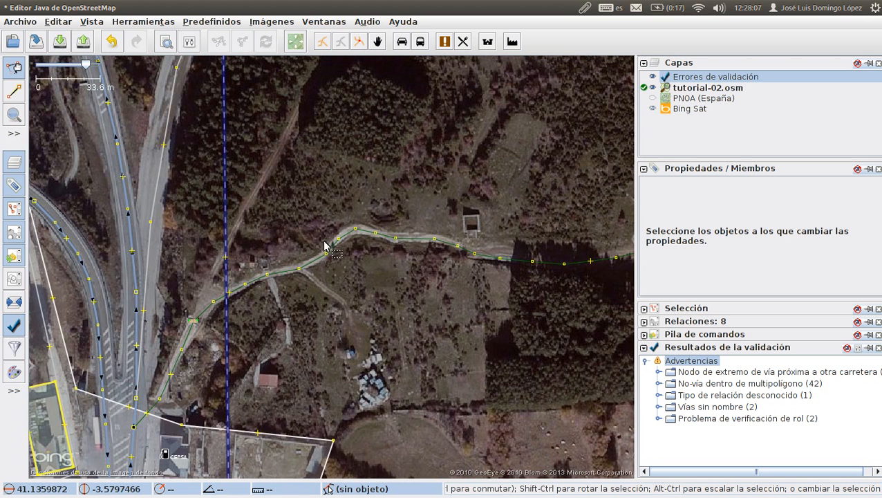
left_click(30, 26)
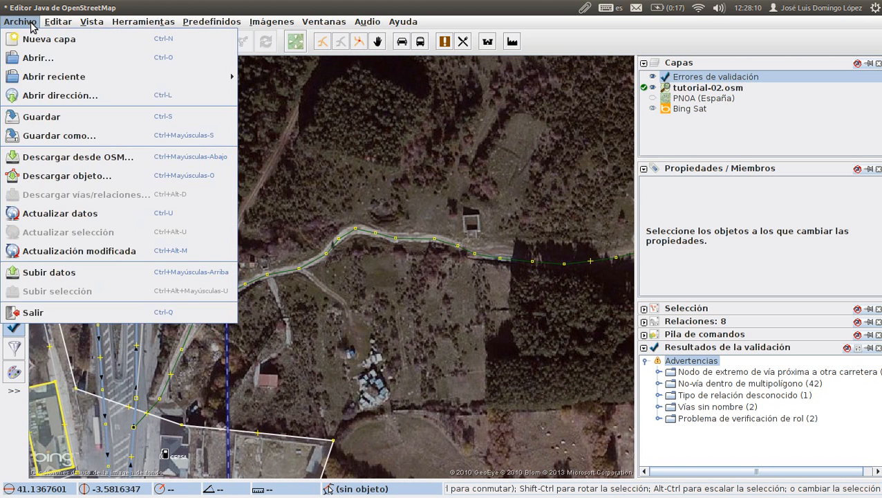
left_click(76, 277)
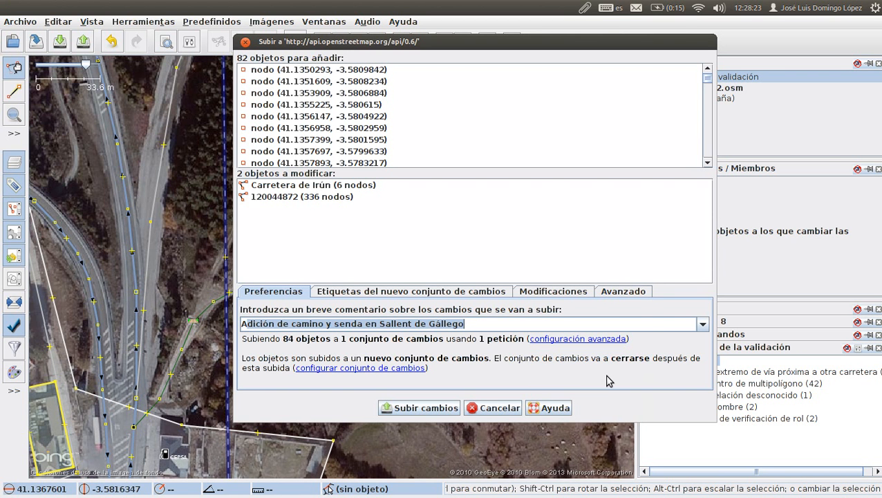
type("Añadi")
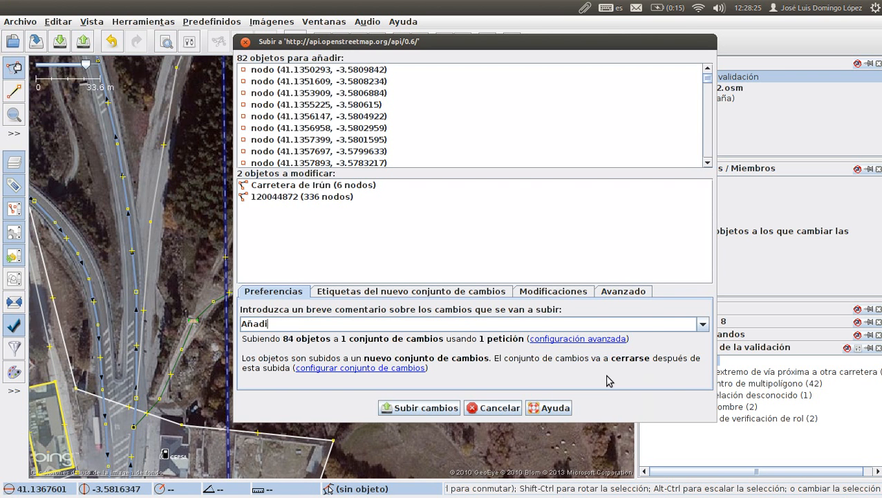
type("do de camino en el")
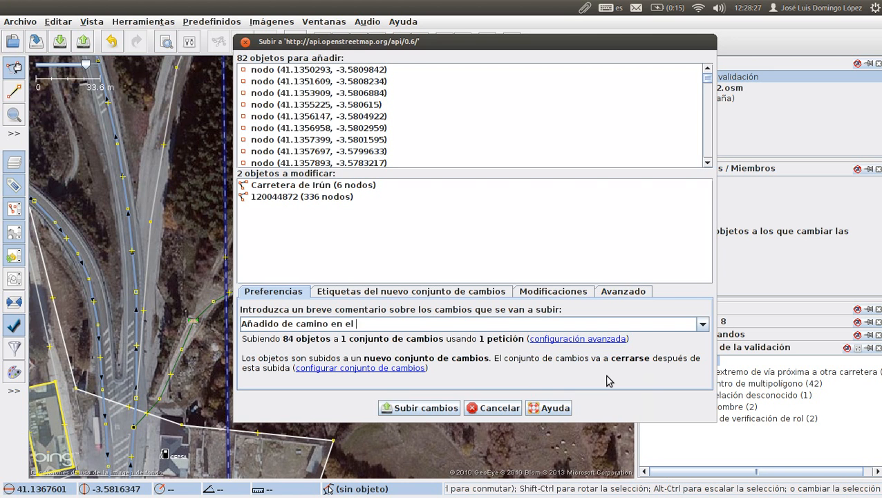
type(" entorno del puerto de Somosierra")
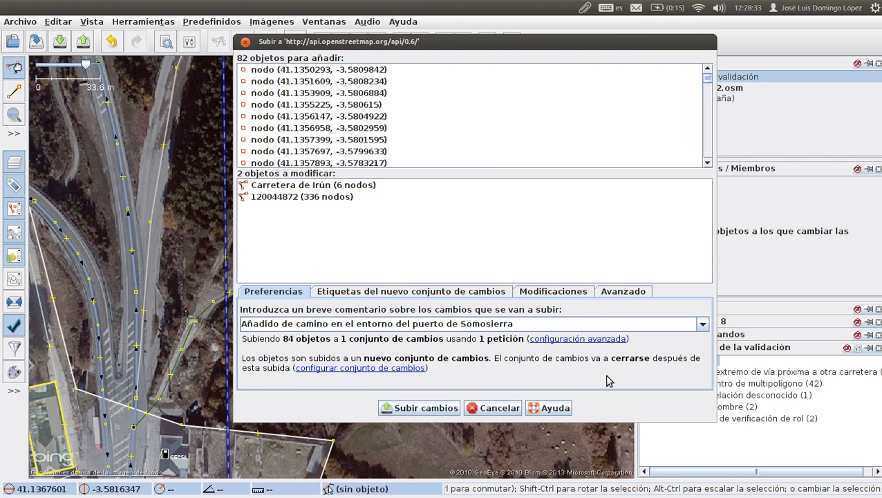
Step: Review the new nodes and way and the two modified ways in the upload list, and upload the changes
left_click(332, 70)
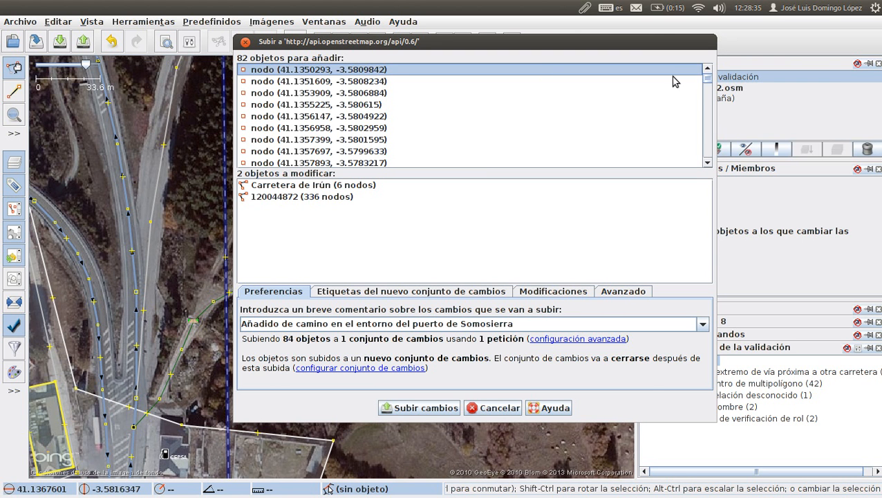
left_click_drag(707, 78, 706, 156)
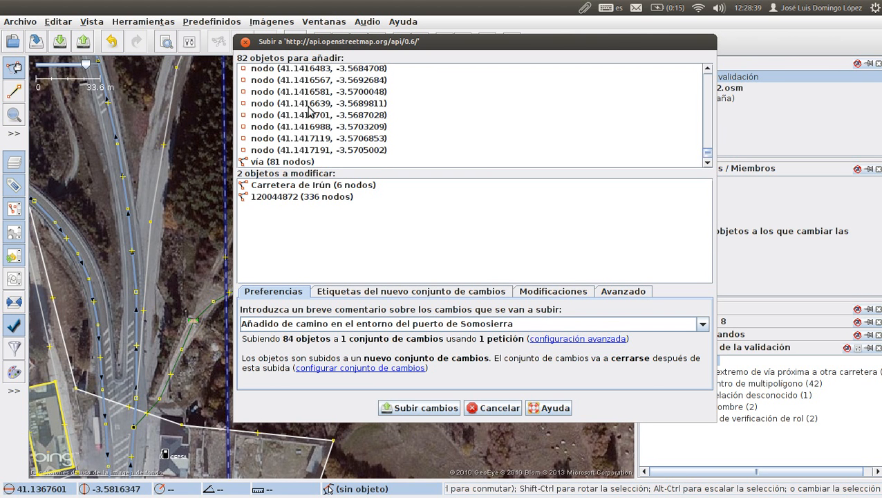
left_click(311, 162)
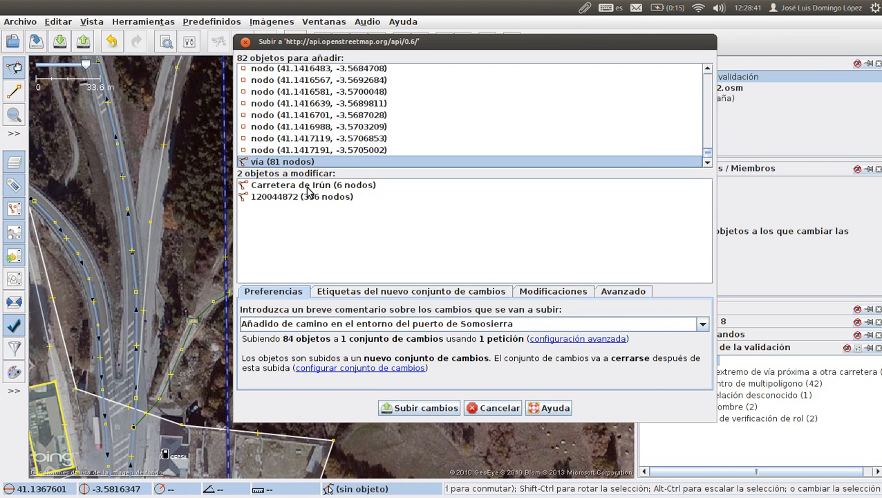
mouse_move(308, 192)
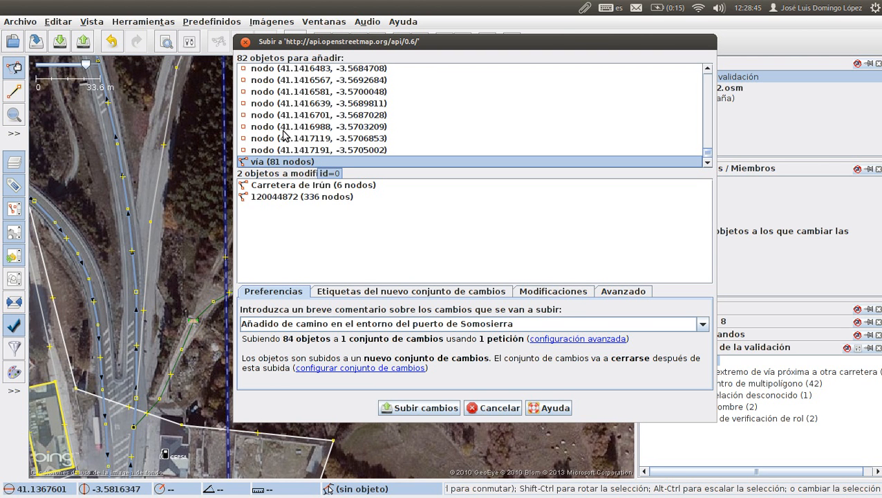
left_click(298, 188)
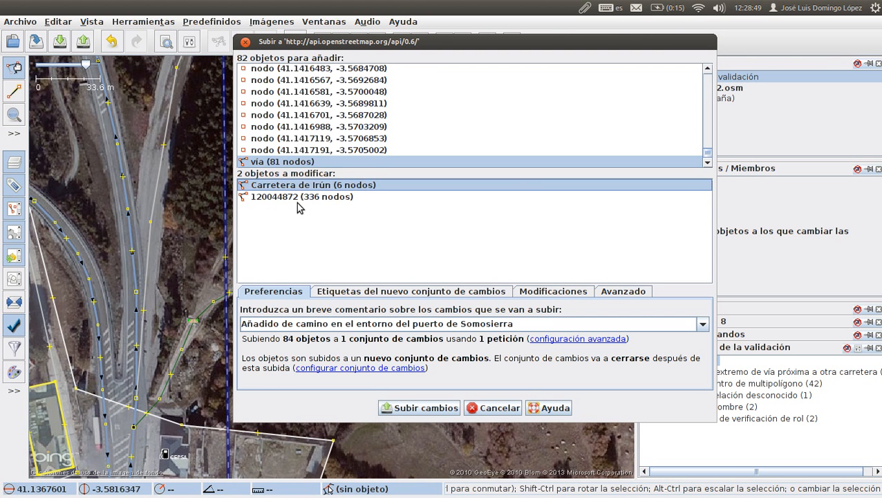
left_click(298, 199)
left_click(302, 188)
left_click(254, 200)
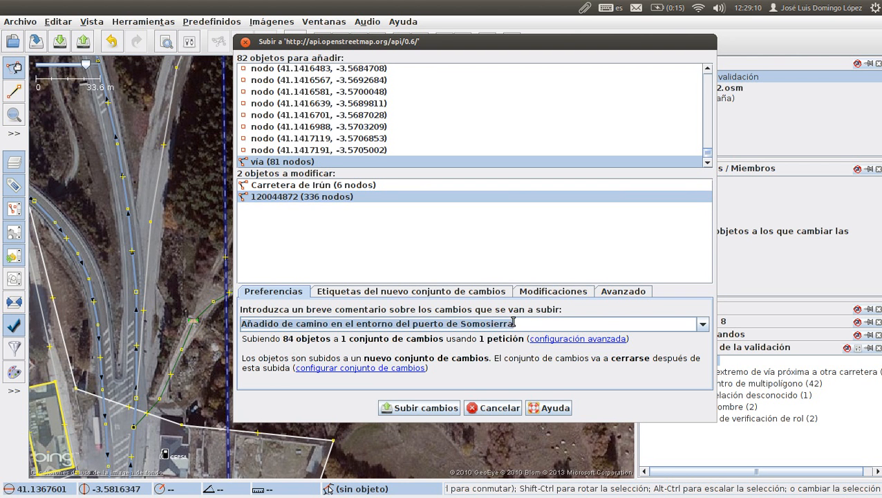
left_click(423, 407)
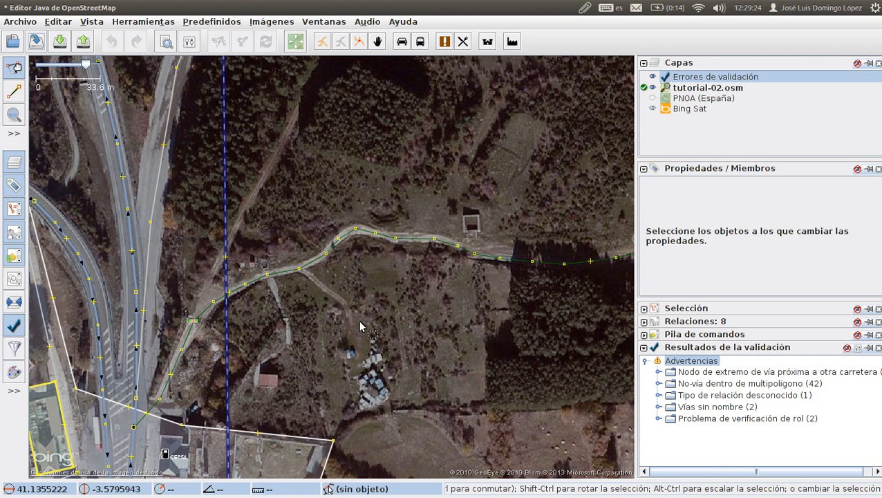
Step: Follow the course of the uploaded track and delete the tutorial-02.osm data layer
scroll(360, 326, "down", 1)
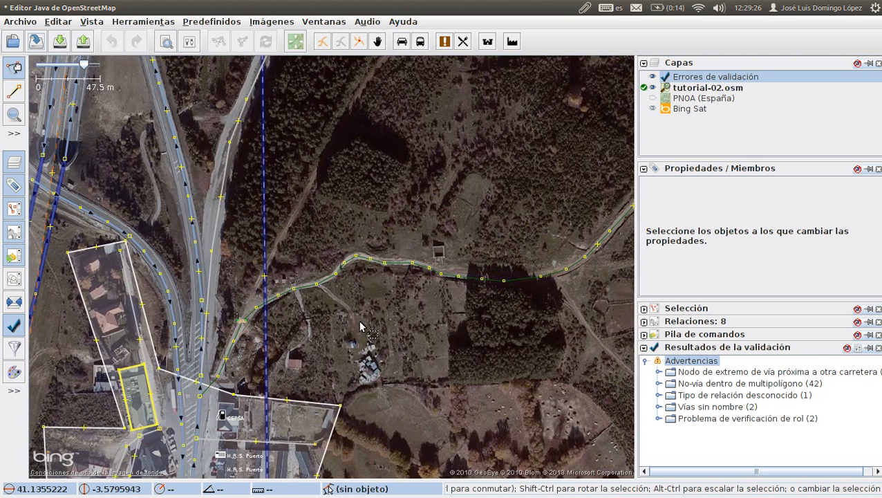
left_click_drag(522, 335, 428, 334)
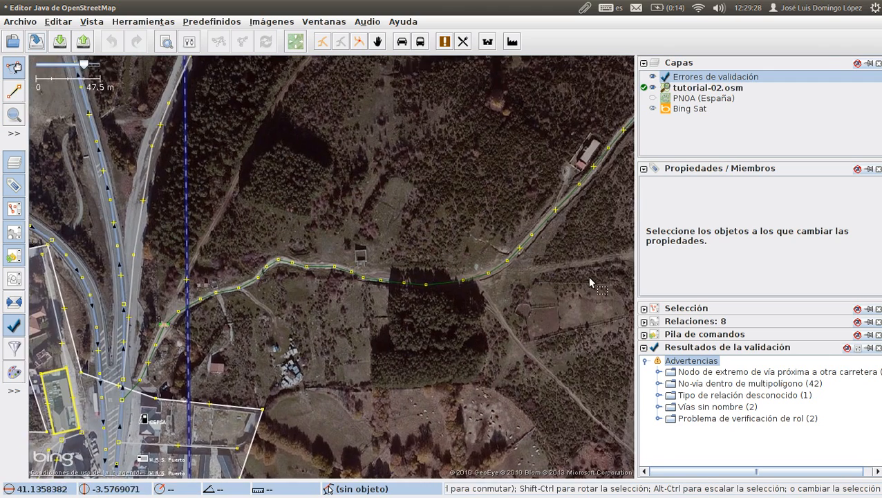
left_click_drag(590, 282, 305, 358)
left_click_drag(543, 214, 366, 392)
left_click_drag(460, 279, 392, 462)
scroll(441, 356, "down", 1)
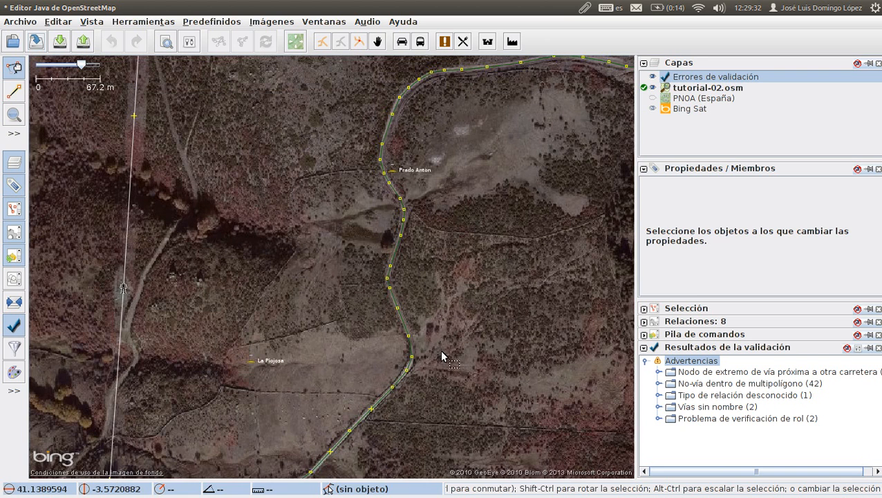
mouse_move(718, 137)
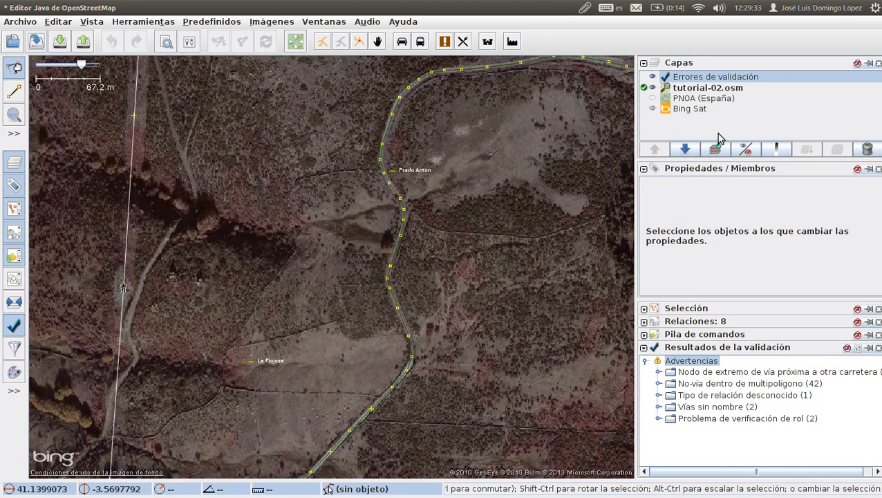
left_click(714, 92)
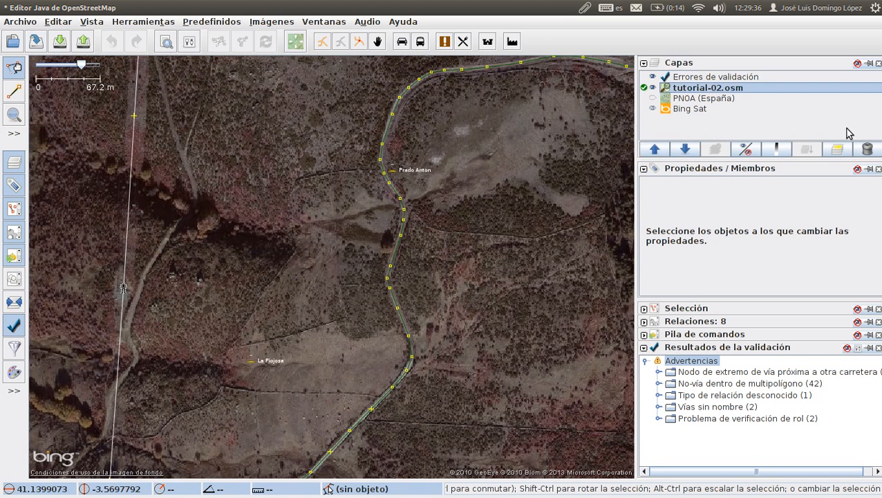
left_click(868, 151)
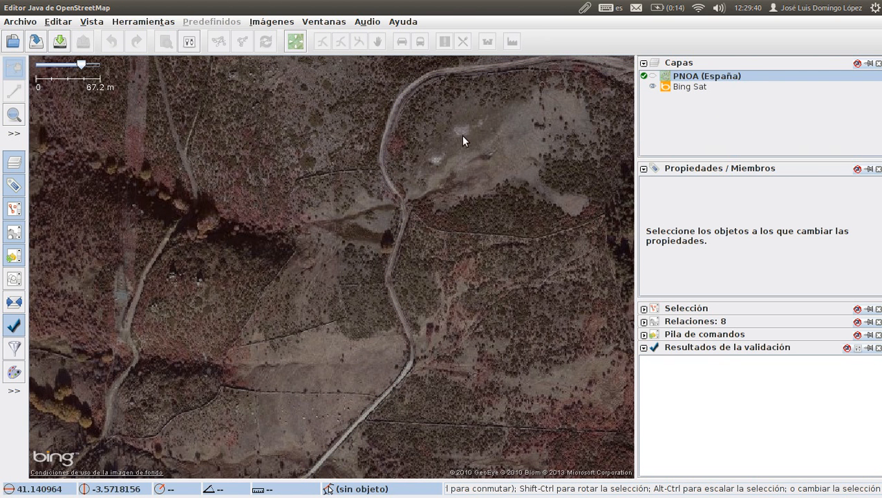
Step: Download the OpenStreetMap data for the displayed area around the track near Prado Antón
left_click(58, 44)
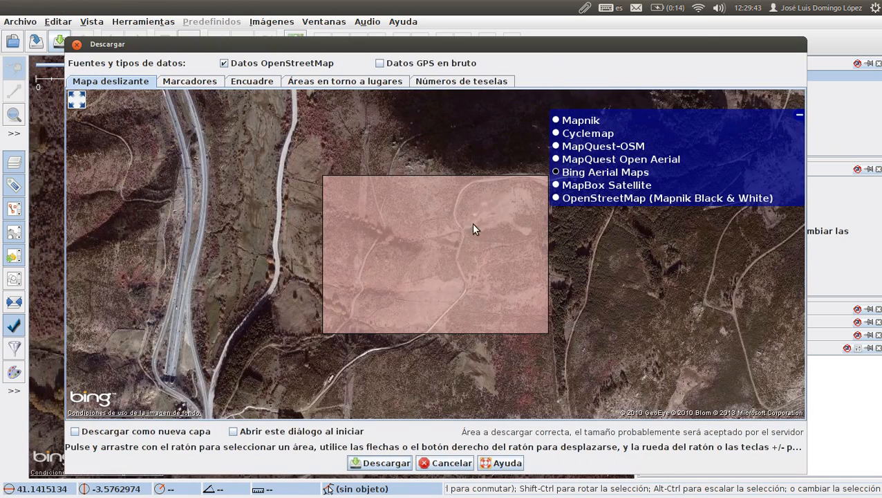
scroll(521, 251, "up", 1)
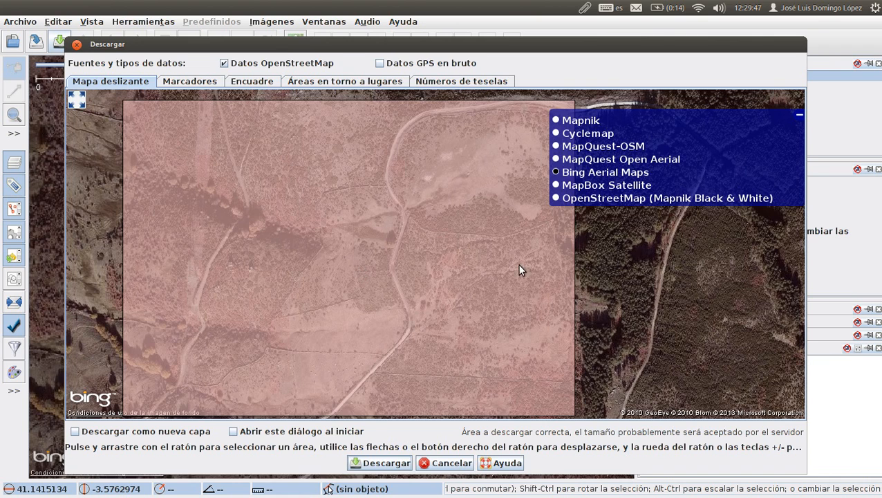
left_click(383, 462)
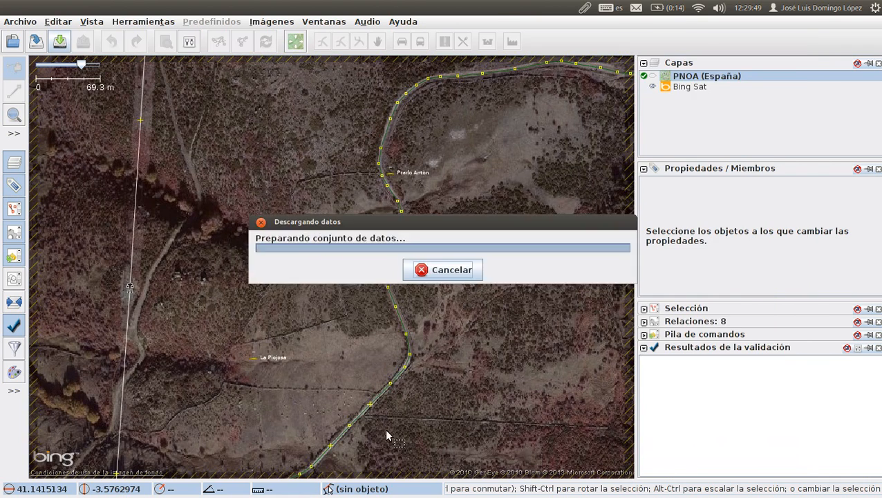
Step: Select the downloaded dirt track and examine its editor, edit date and version in the extended object information
left_click(395, 258)
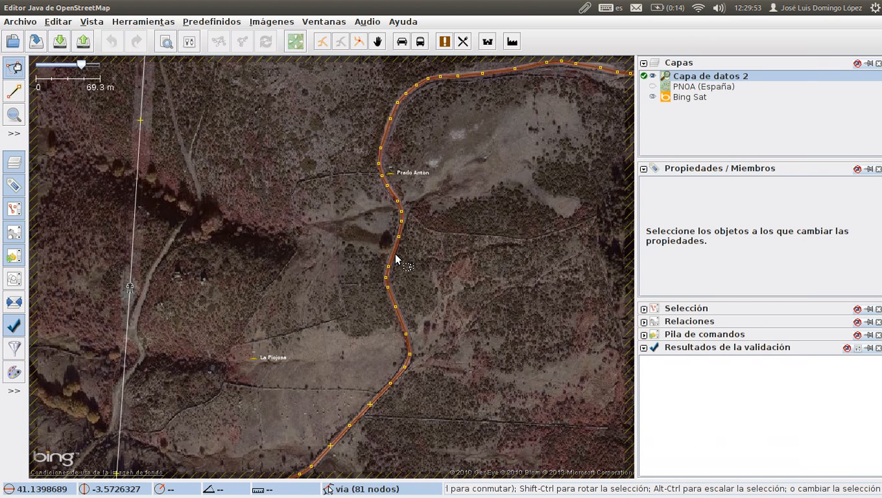
left_click(395, 258)
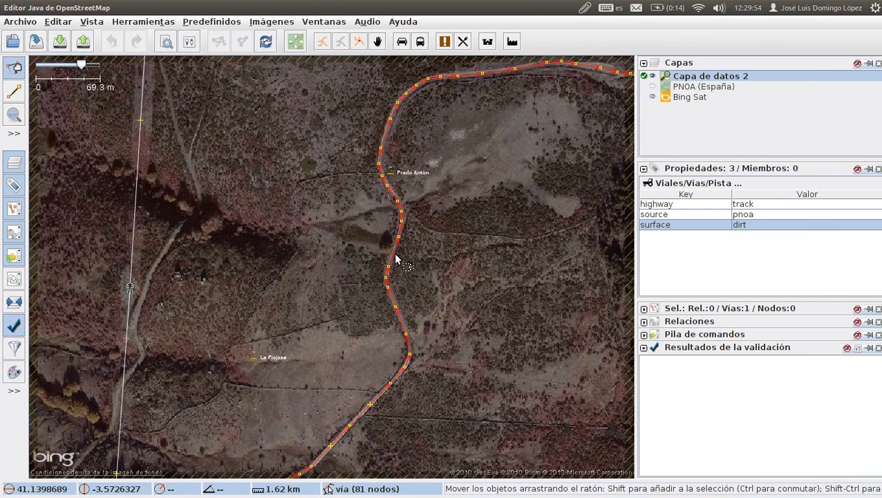
left_click(93, 22)
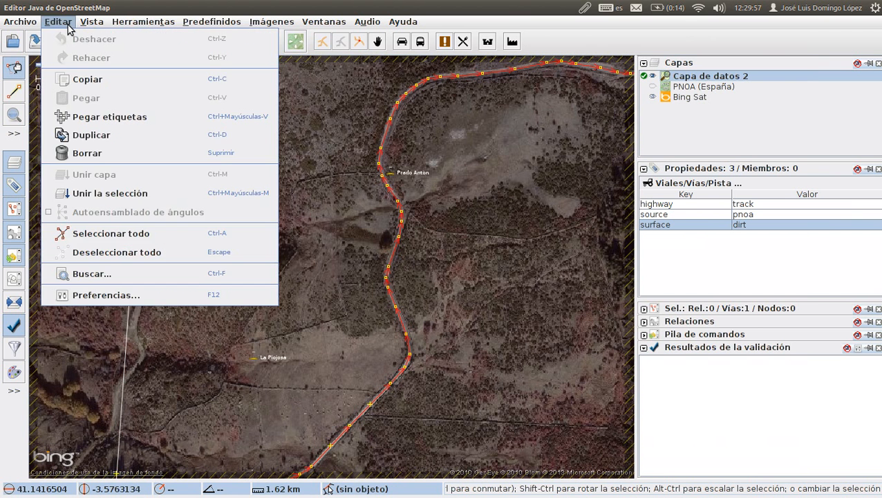
left_click(153, 264)
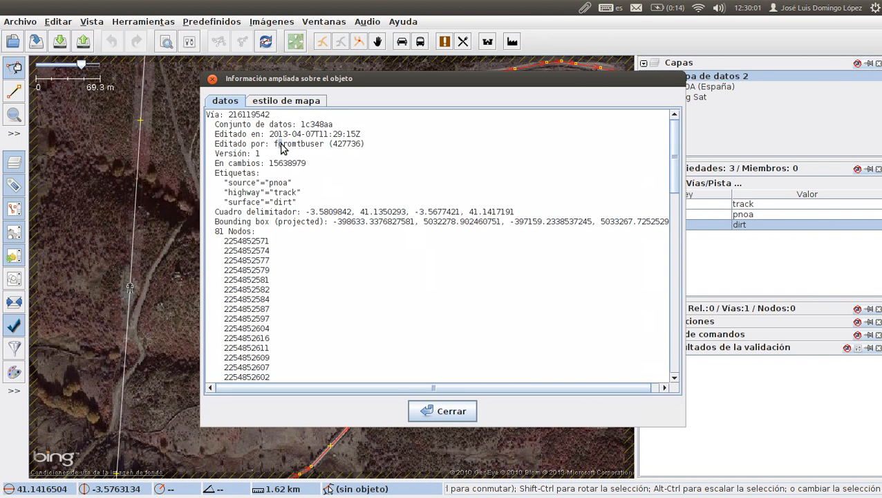
left_click_drag(278, 145, 315, 150)
double_click(314, 146)
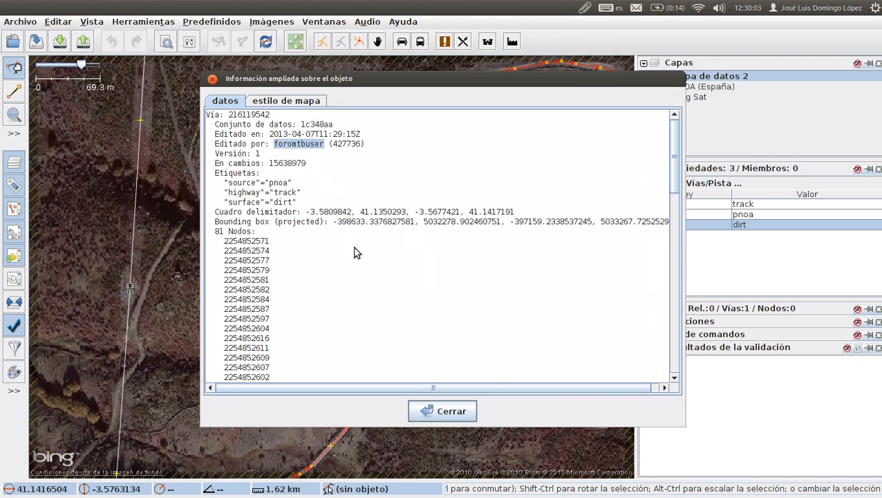
left_click_drag(270, 134, 316, 135)
left_click(312, 157)
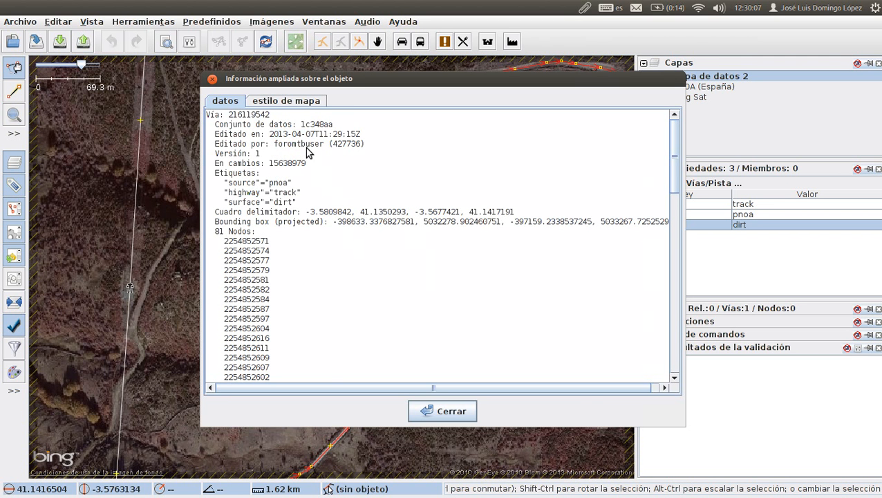
left_click(698, 346)
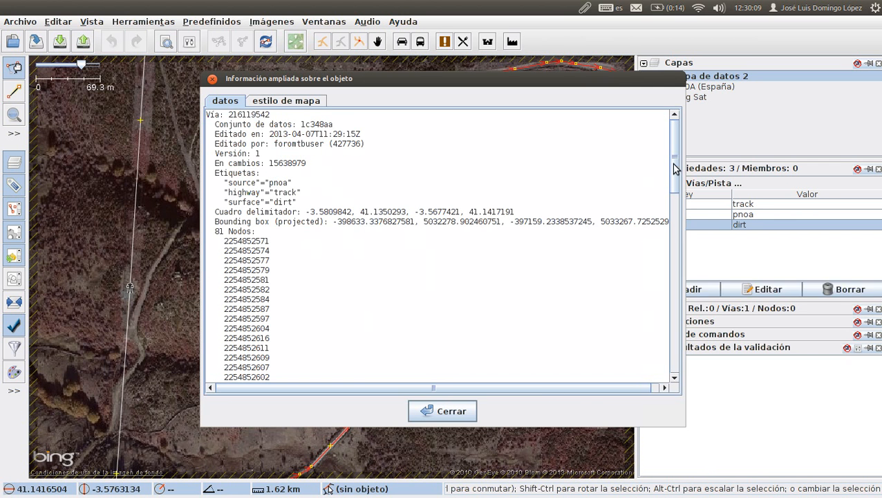
Step: Look through the track's node list in the extended object information and close the information window
scroll(676, 161, "down", 4)
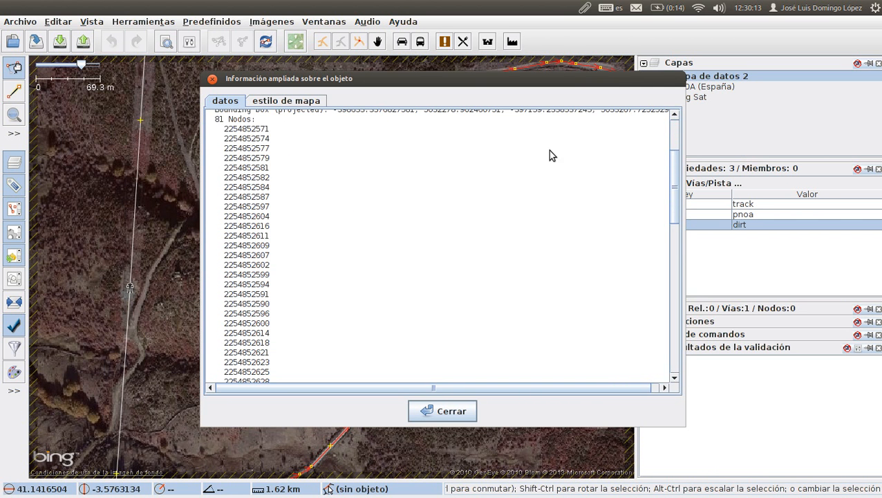
left_click_drag(677, 160, 662, 125)
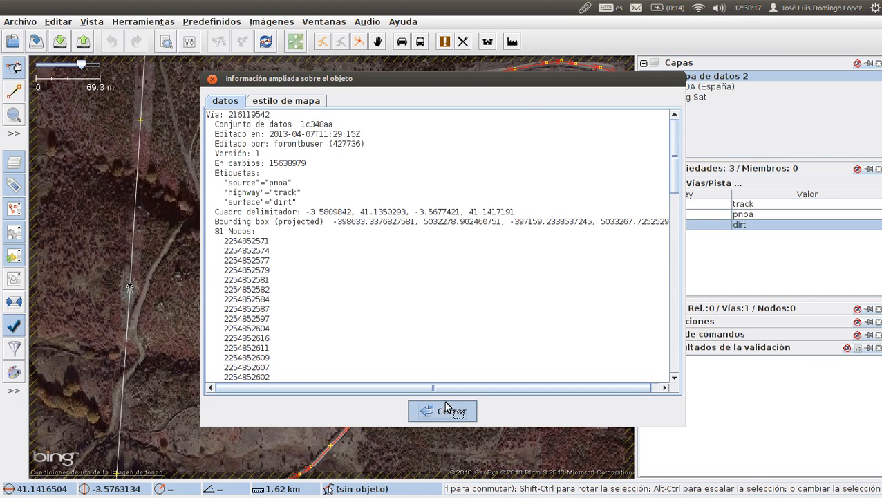
left_click(432, 410)
Step: Inspect the full course of the downloaded dirt track on the map and clear its selection
scroll(359, 336, "down", 1)
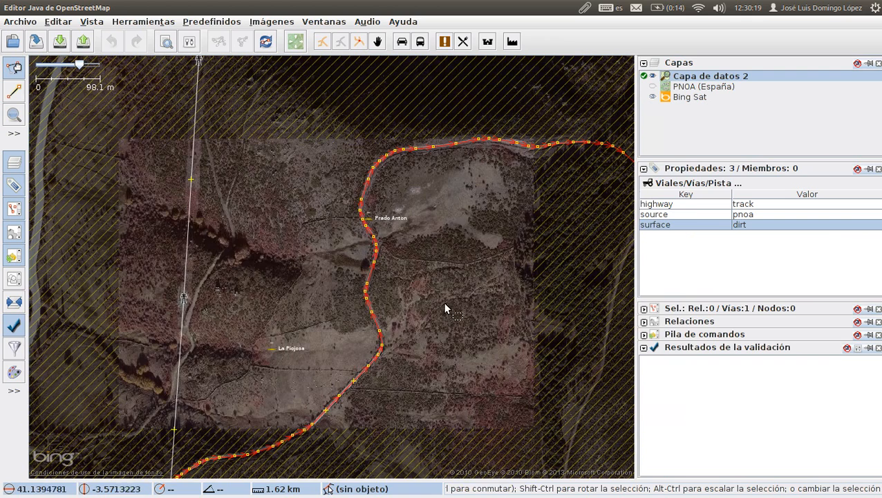
left_click_drag(436, 299, 267, 193)
scroll(356, 299, "down", 2)
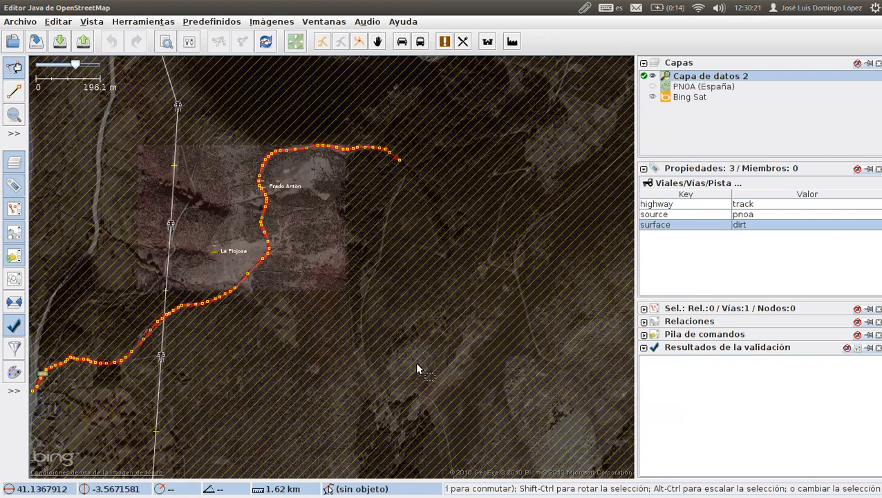
left_click_drag(409, 344, 343, 205)
scroll(354, 271, "down", 1)
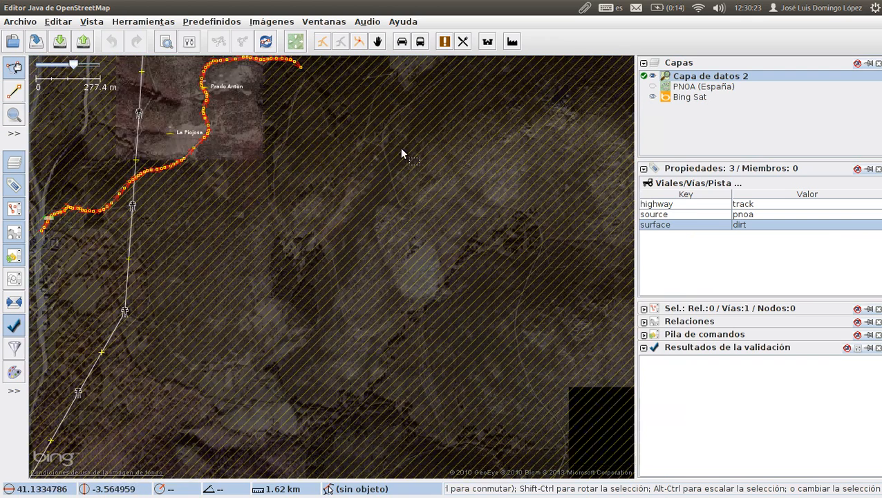
left_click_drag(321, 139, 393, 215)
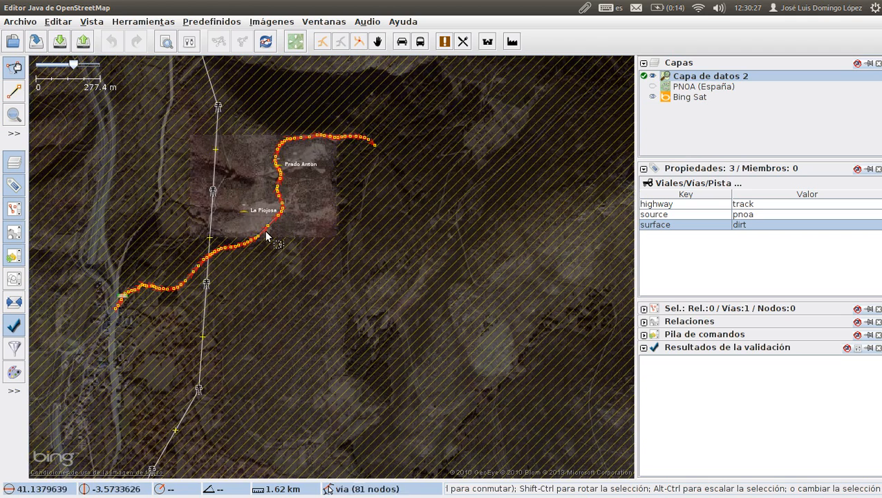
scroll(264, 224, "up", 1)
scroll(264, 224, "up", 4)
left_click(332, 227)
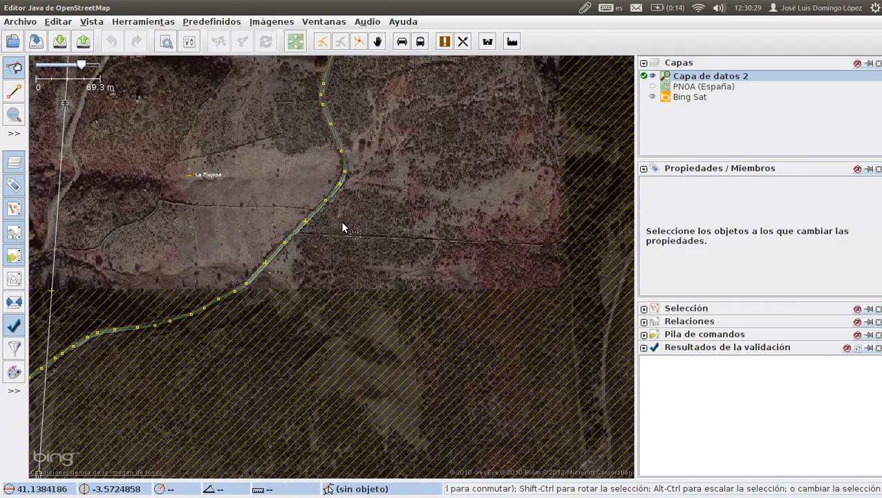
Step: Inspect the track's straight section near La Piojosa, check the La Piojosa place node's properties, and deselect it
scroll(260, 220, "up", 3)
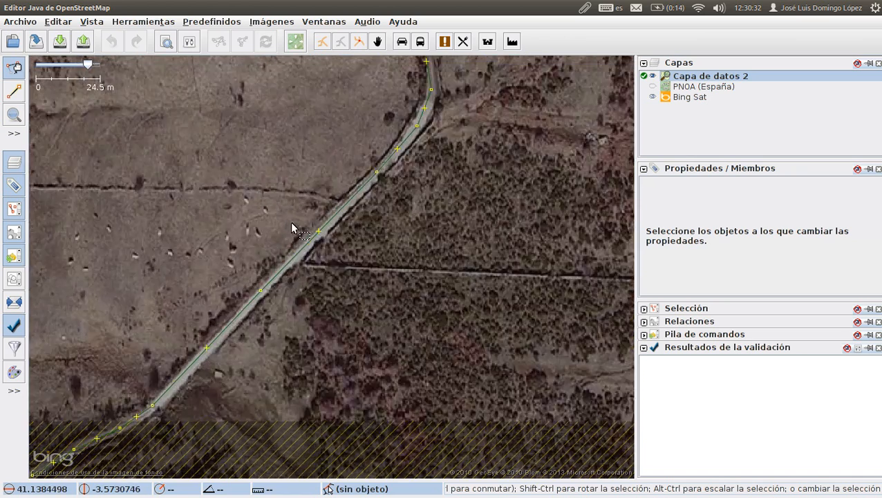
scroll(263, 226, "down", 1)
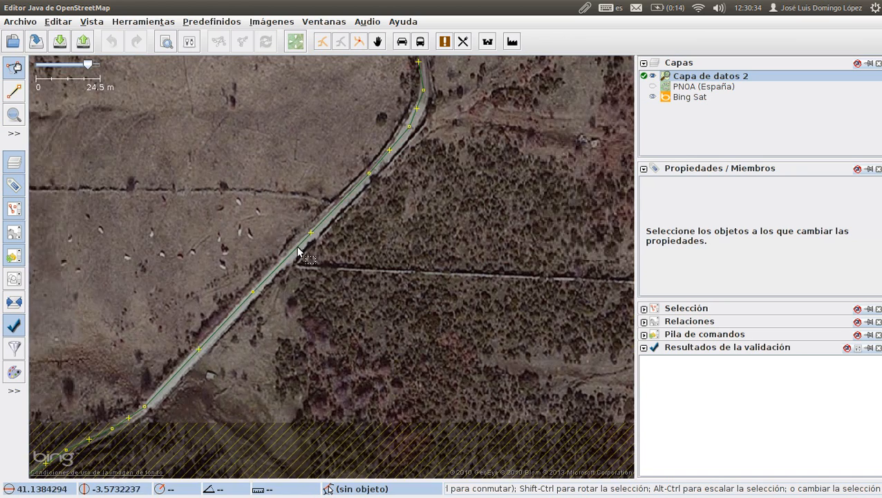
scroll(511, 268, "down", 1)
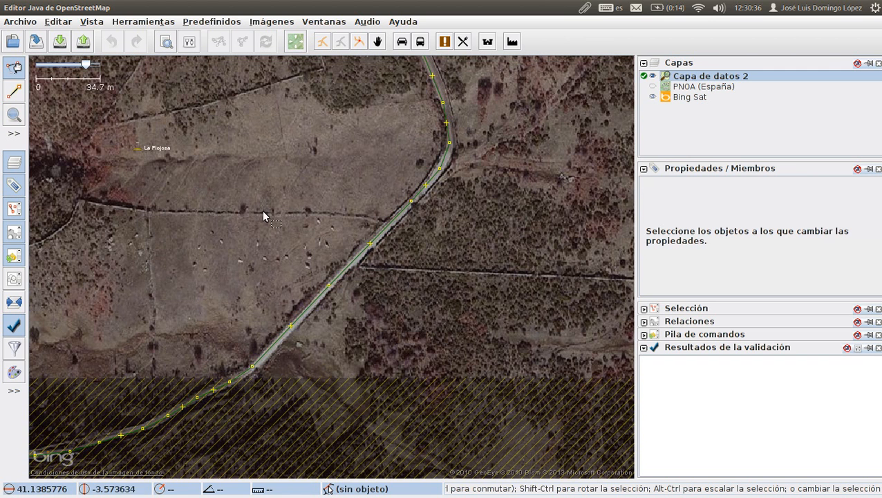
scroll(258, 217, "down", 1)
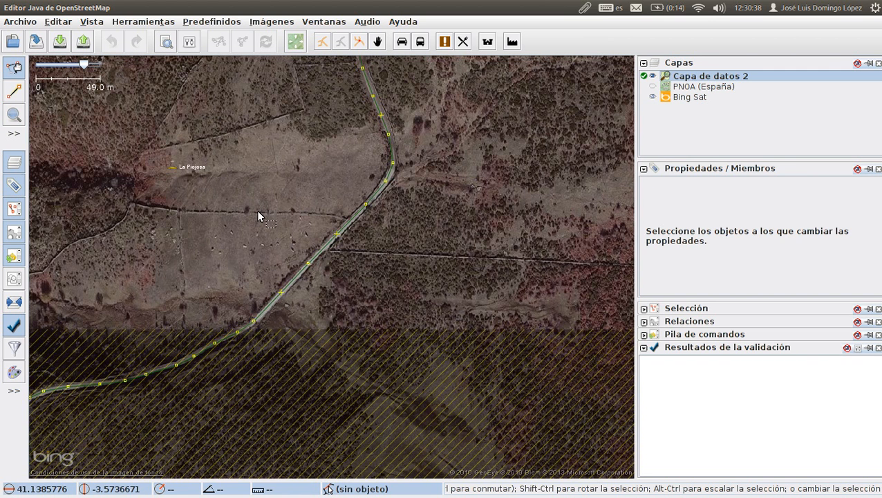
left_click_drag(160, 149, 207, 179)
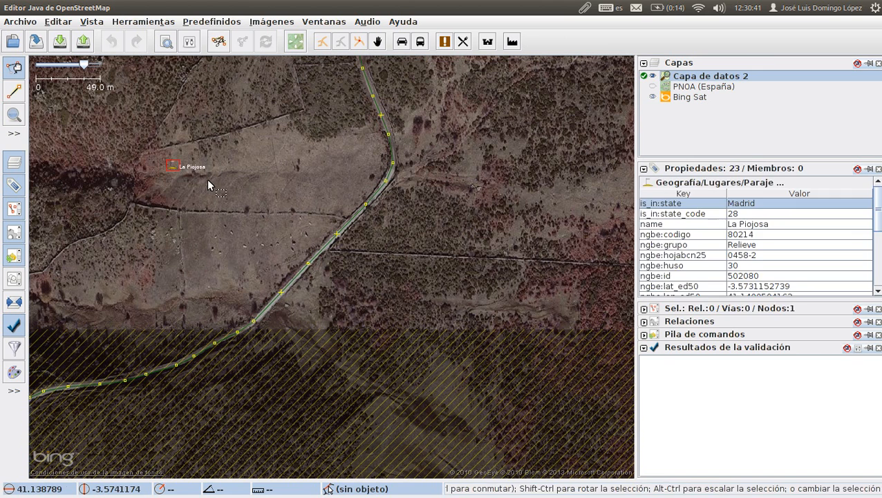
left_click(214, 133)
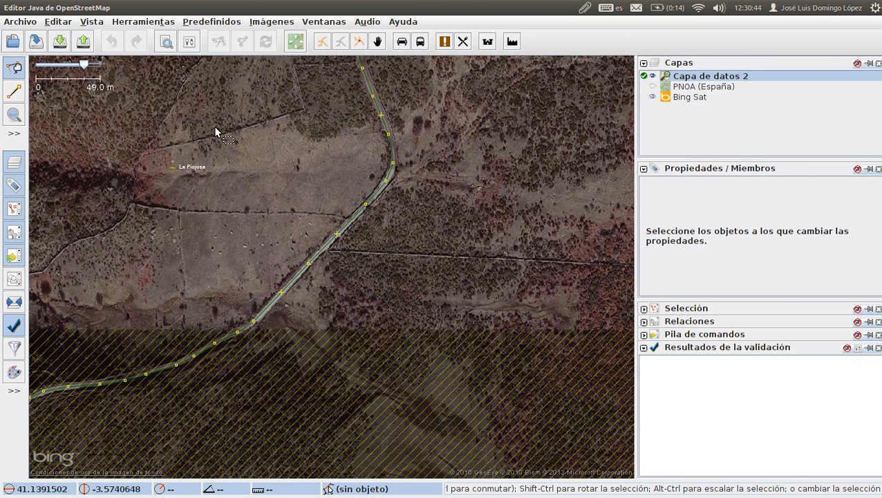
Step: Select the Prado Antón place node with the neighbouring track nodes, view their properties, clear the selection, and inspect the surrounding area
left_click_drag(235, 139, 278, 256)
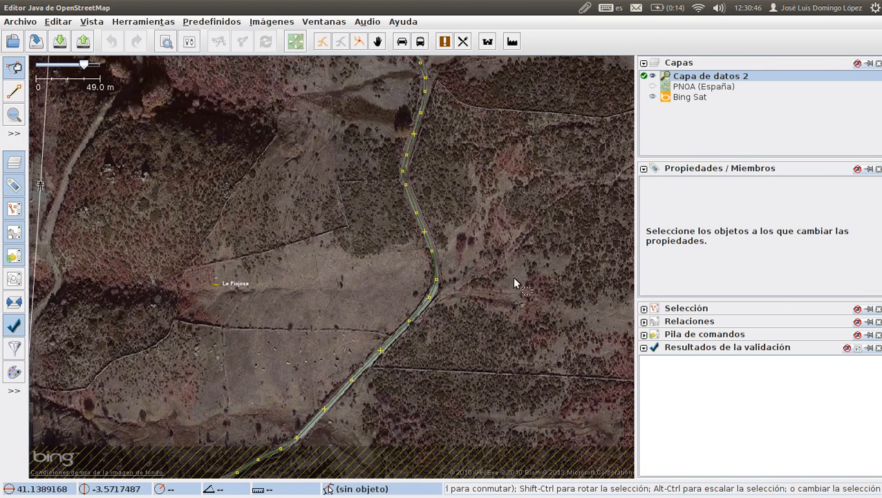
left_click_drag(514, 278, 331, 255)
left_click_drag(428, 114, 400, 163)
scroll(404, 224, "down", 1)
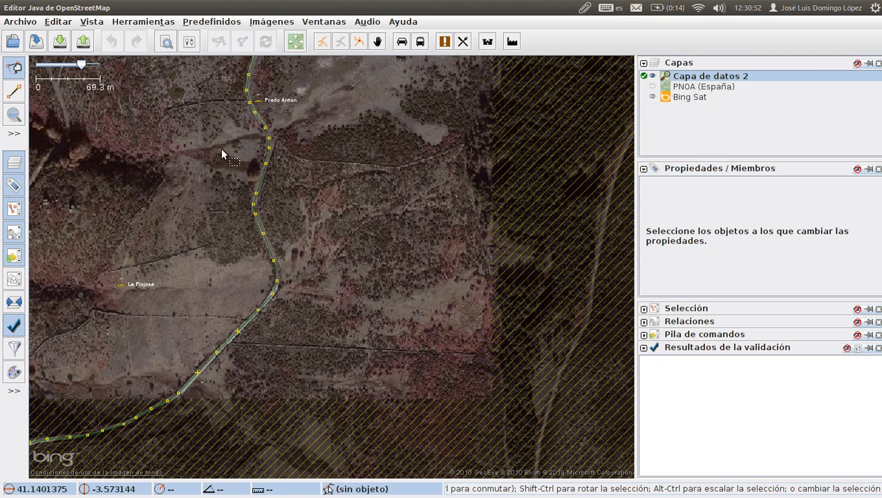
left_click_drag(204, 72, 381, 174)
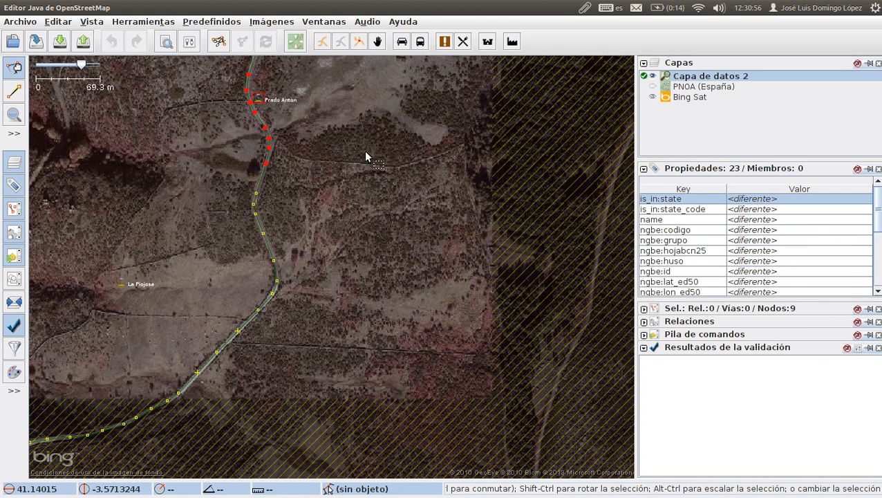
left_click(363, 155)
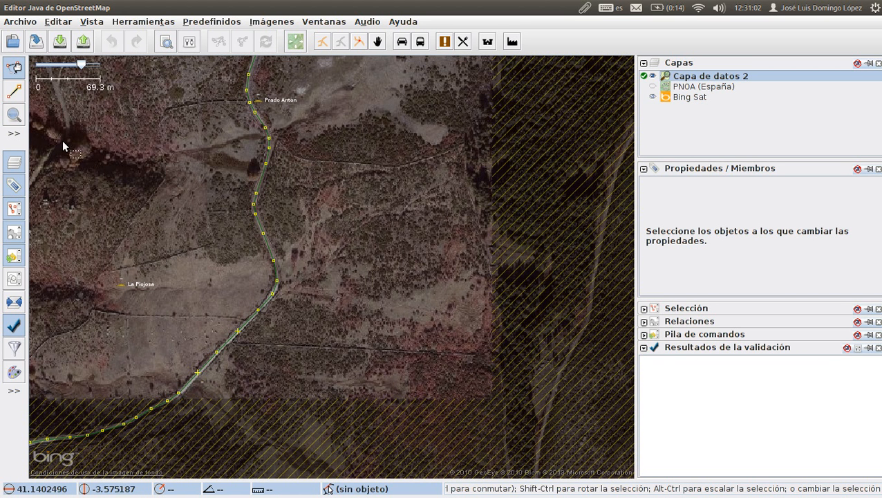
left_click_drag(62, 142, 193, 212)
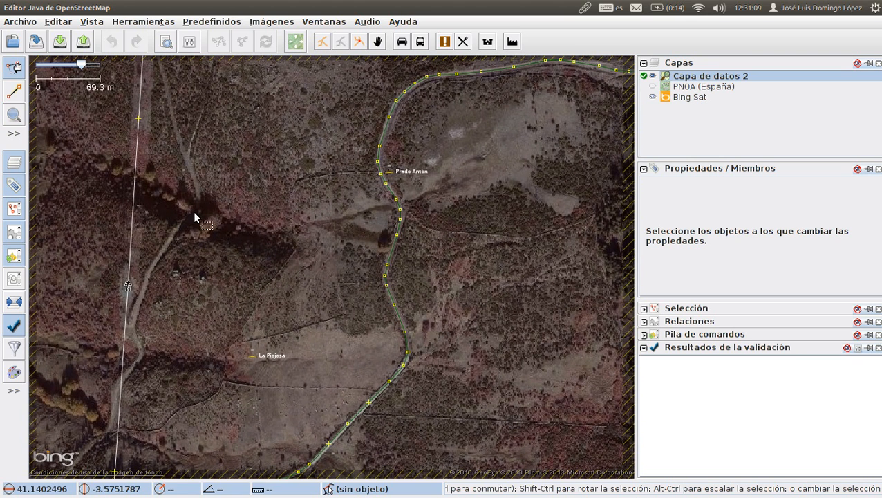